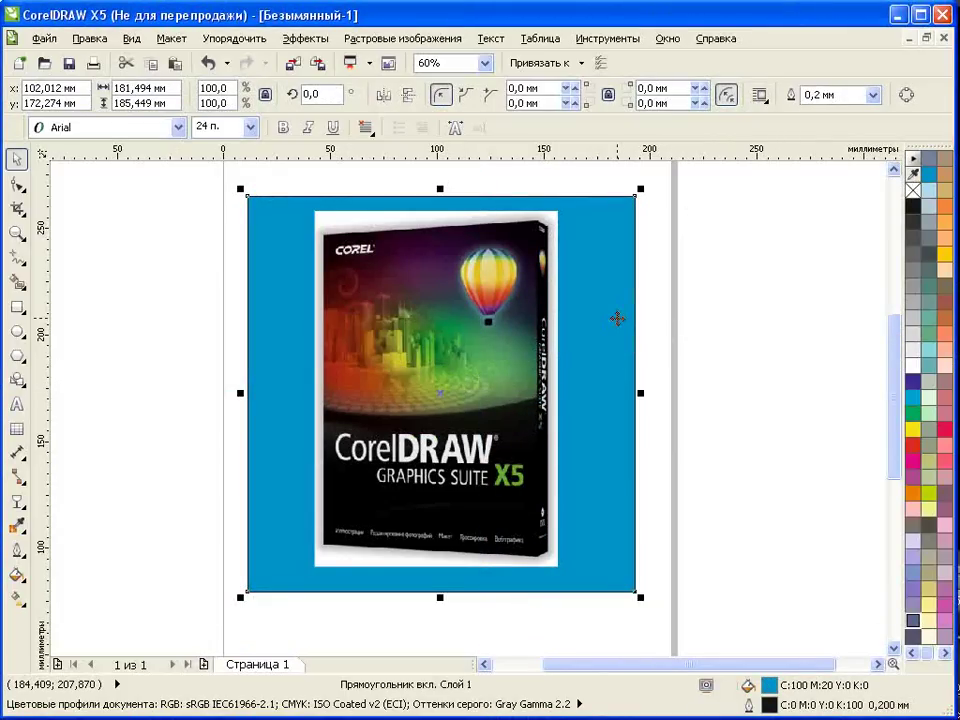
Step: Delete the blue background rectangle and place guidelines along the edges of the software box image
key("Delete")
left_click_drag(226, 368, 325, 379)
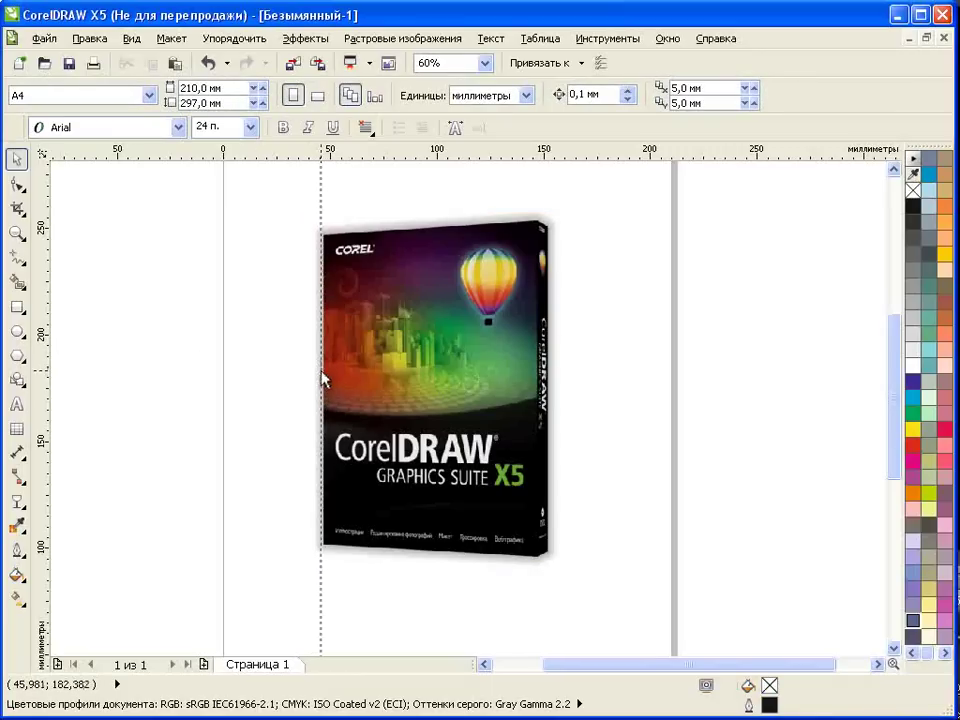
left_click(324, 376)
left_click_drag(42, 335, 538, 428)
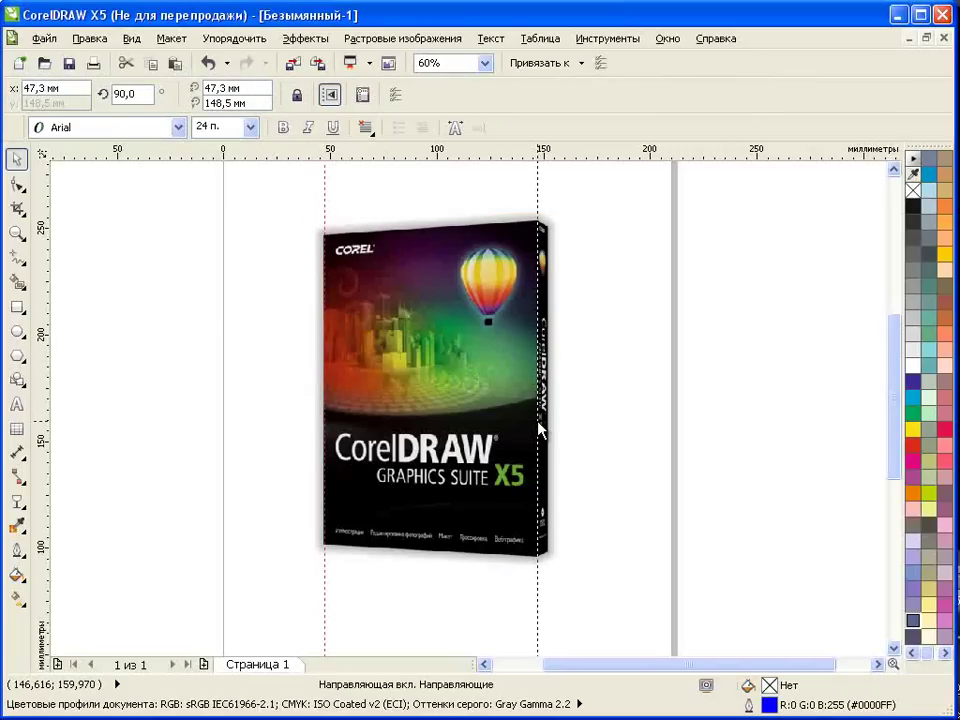
left_click_drag(42, 379, 557, 470)
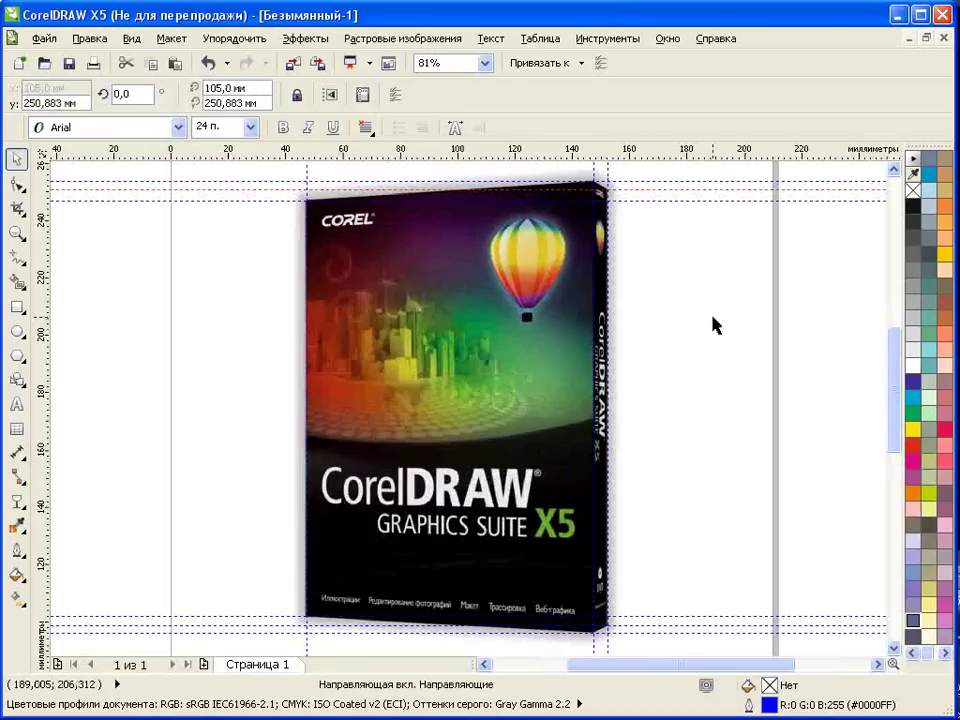
Step: Turn on snapping to guidelines and draw a rectangle about 105 by 155 mm over the box
left_click(580, 63)
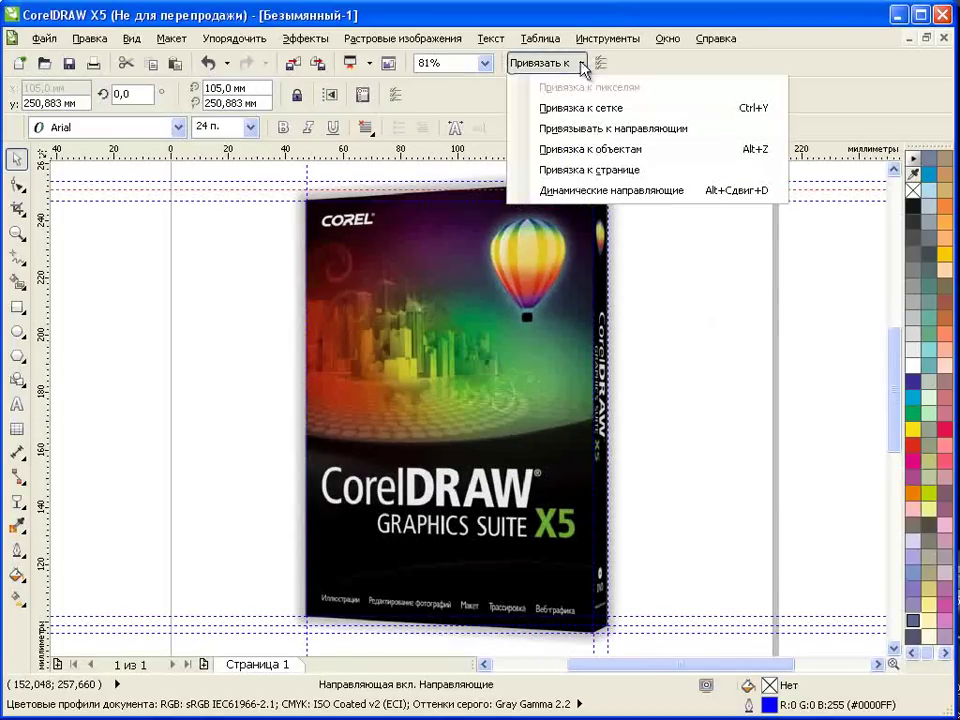
left_click(589, 129)
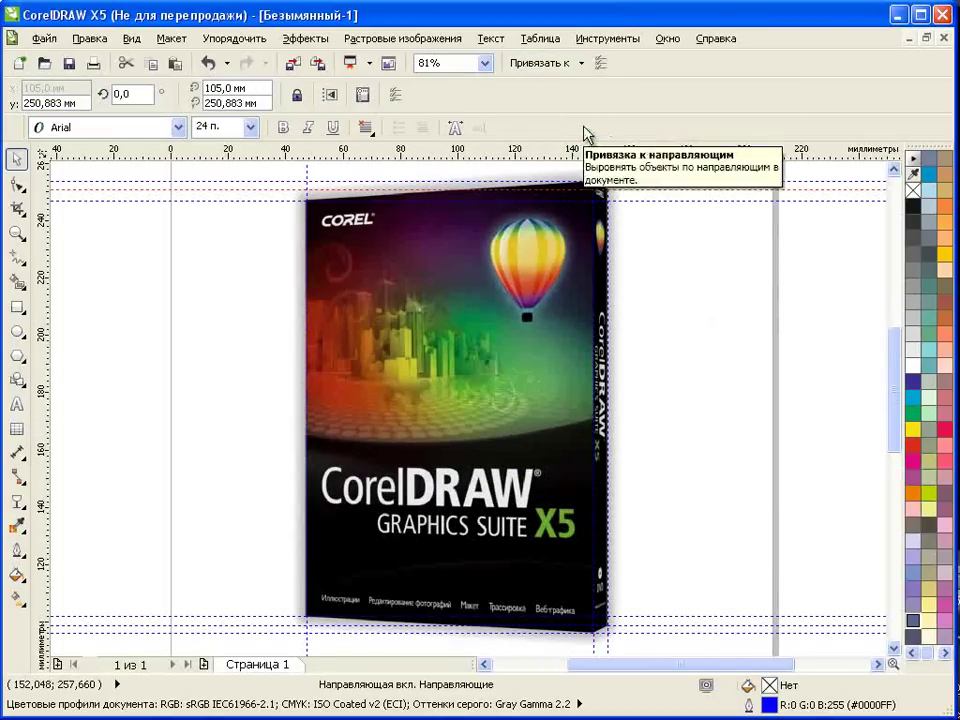
left_click(18, 310)
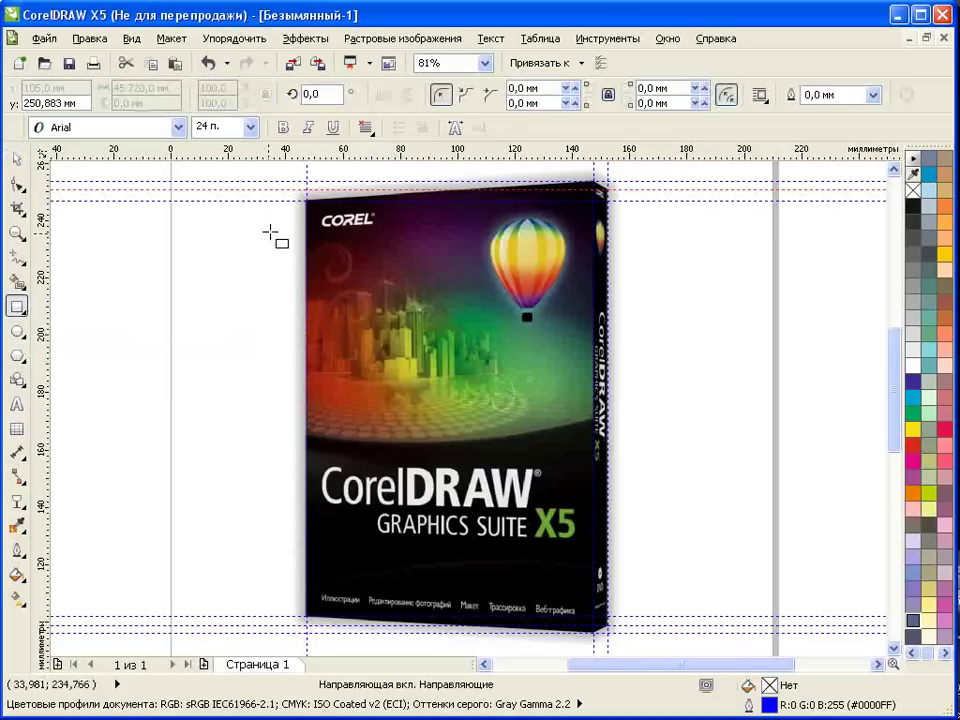
left_click_drag(307, 188, 622, 612)
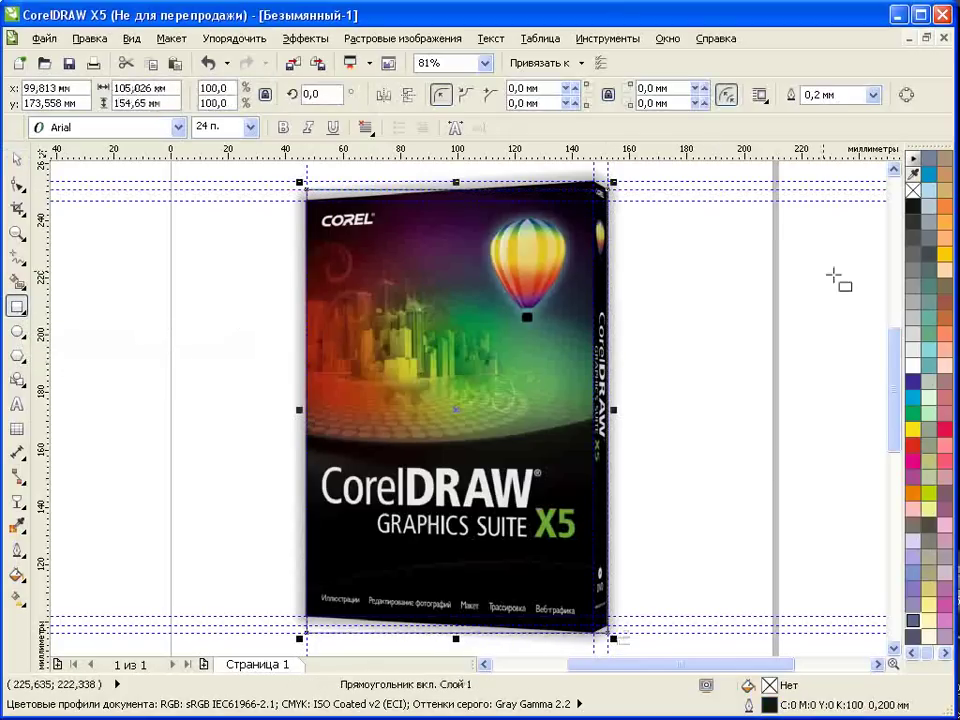
Step: Give the rectangle a red outline (C:0 M:100 Y:100 K:0) and convert it to curves
right_click(913, 447)
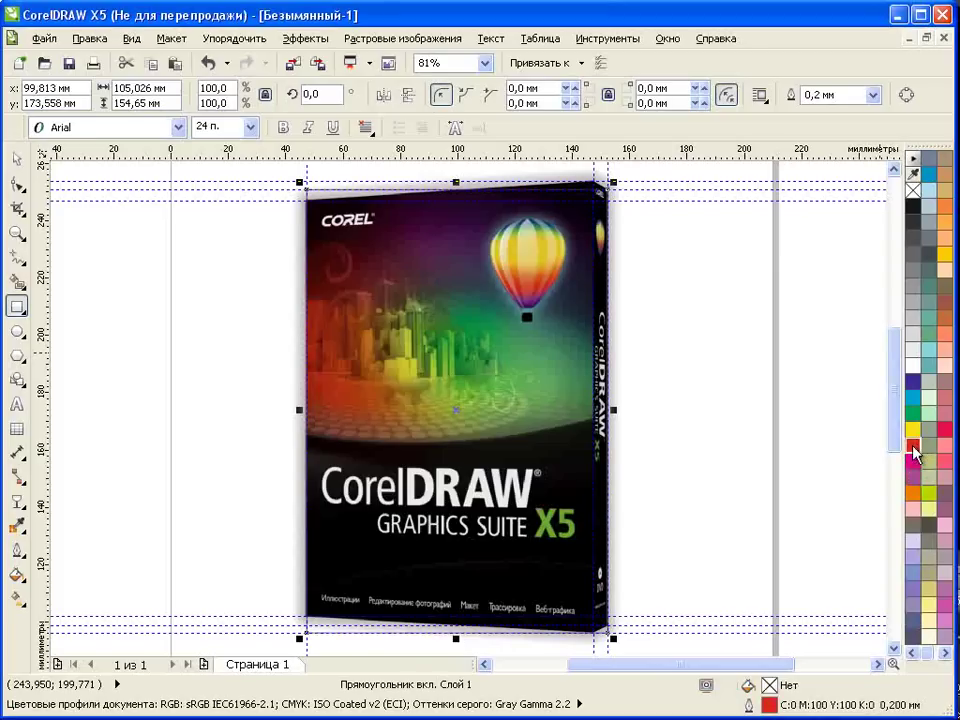
left_click(906, 97)
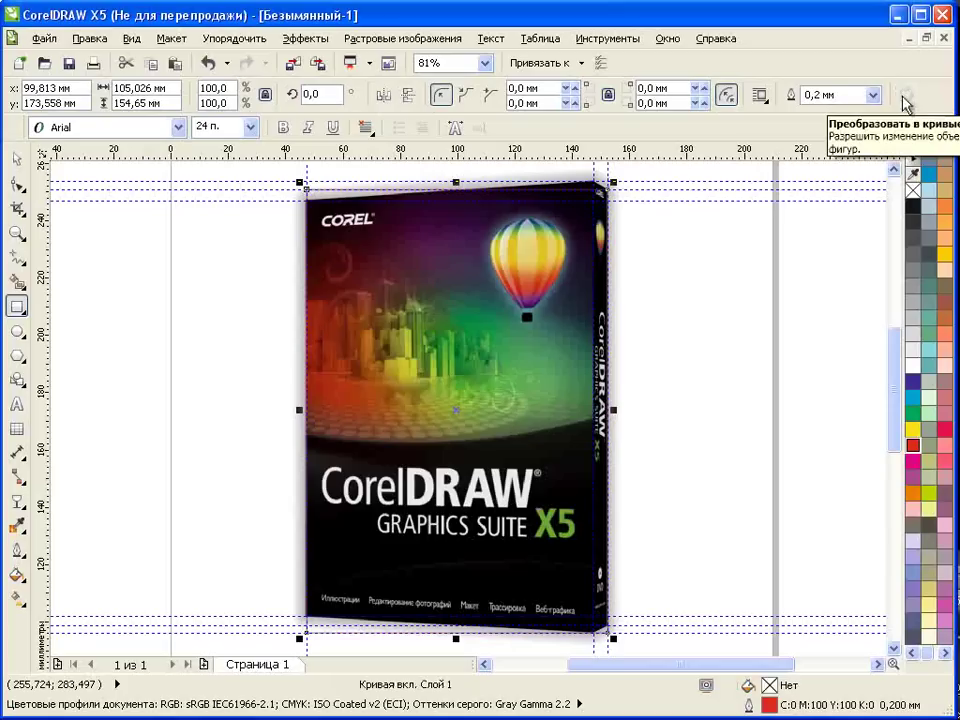
Step: Fit the curve's upper edge to the box by lowering the upper-left node and adding a node at the box's top front corner
left_click(17, 258)
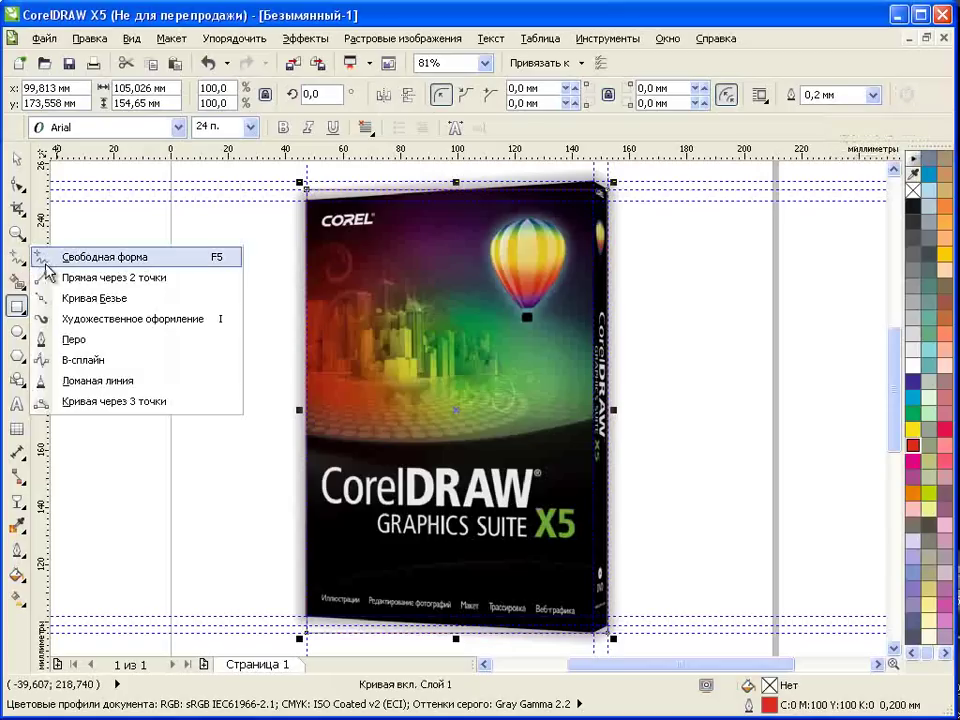
left_click(17, 186)
left_click(80, 183)
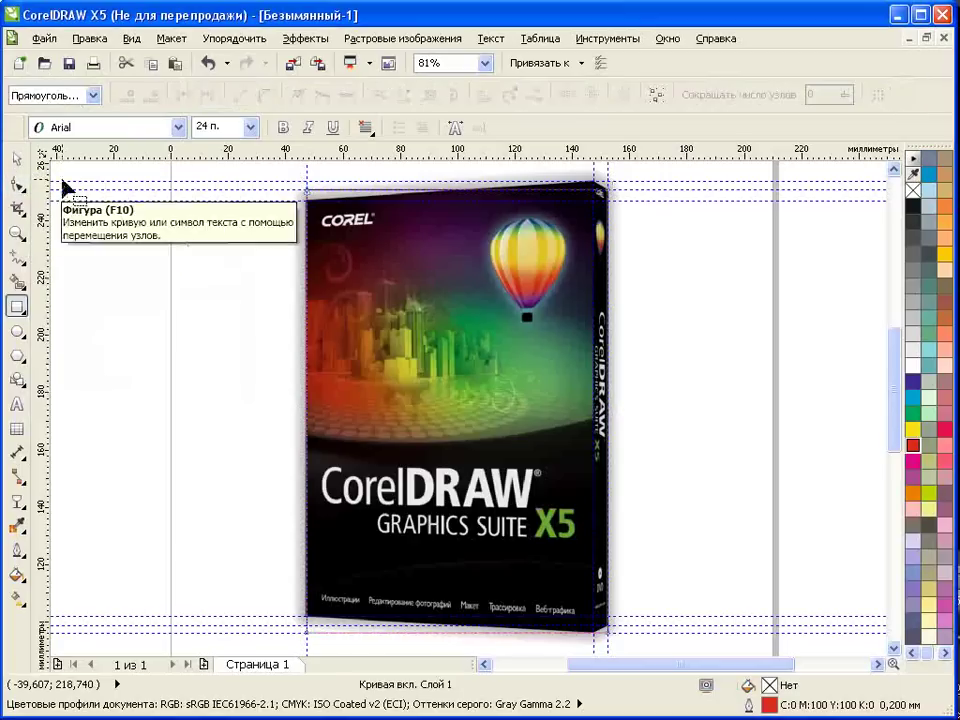
left_click(17, 232)
left_click_drag(272, 180, 635, 280)
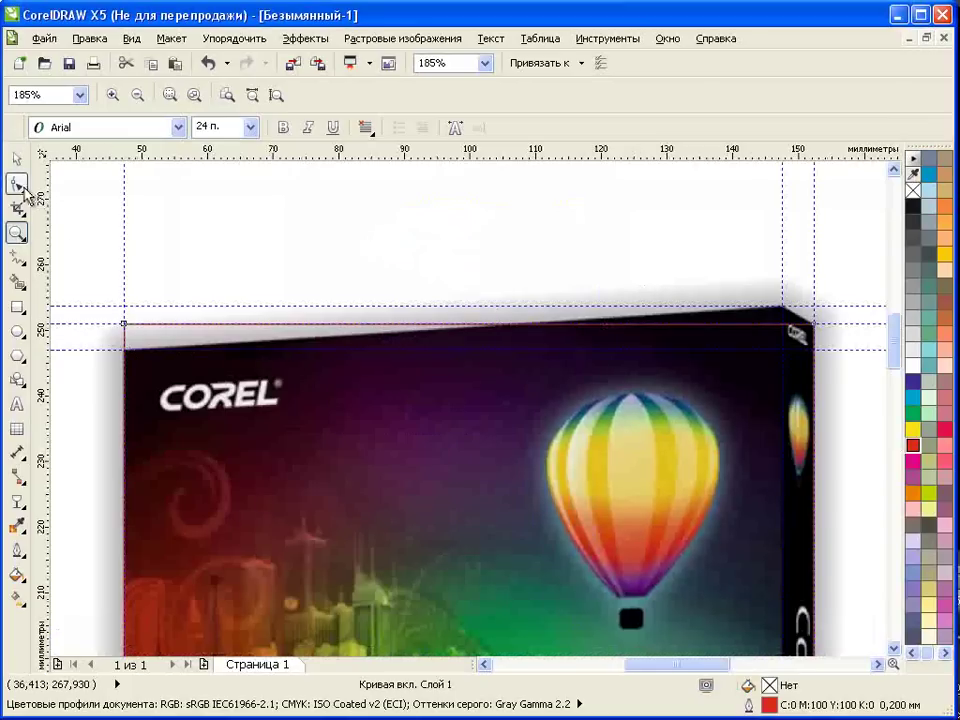
left_click(17, 185)
left_click_drag(124, 325, 125, 349)
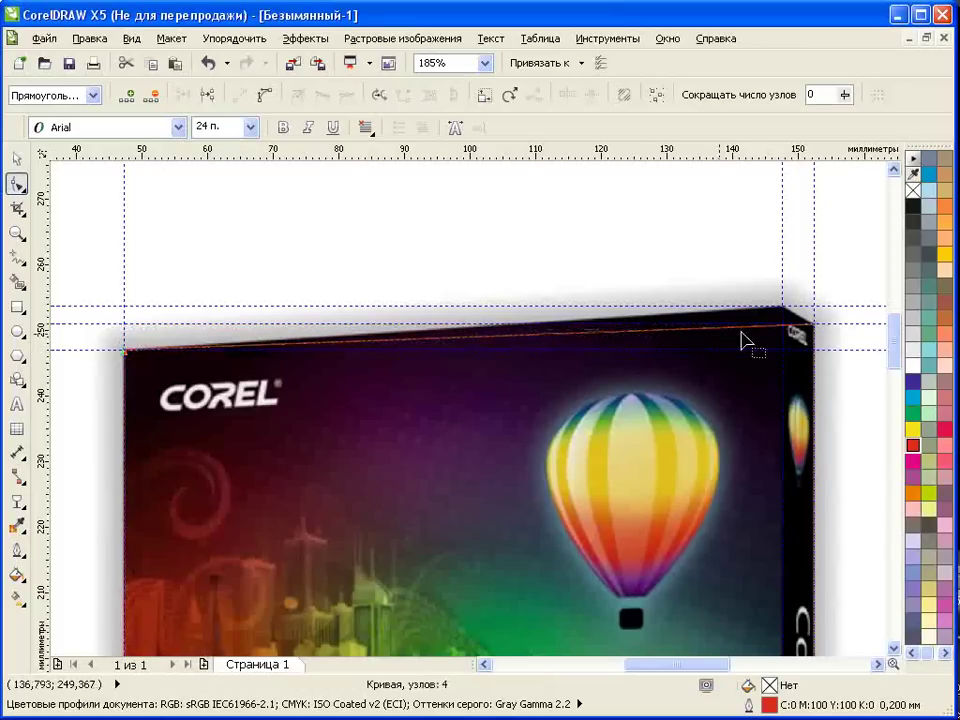
double_click(790, 335)
left_click_drag(790, 335, 784, 307)
Step: Fit the curve's lower edge to the box by adding a node at the front corner and raising both outer lower nodes
left_click_drag(896, 343, 912, 440)
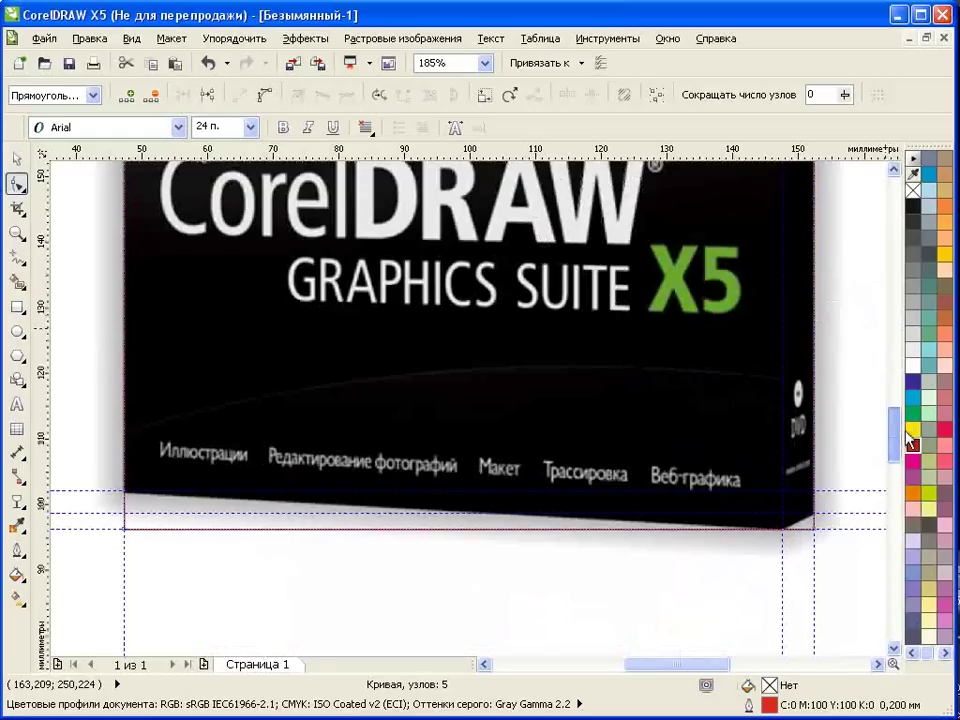
double_click(781, 529)
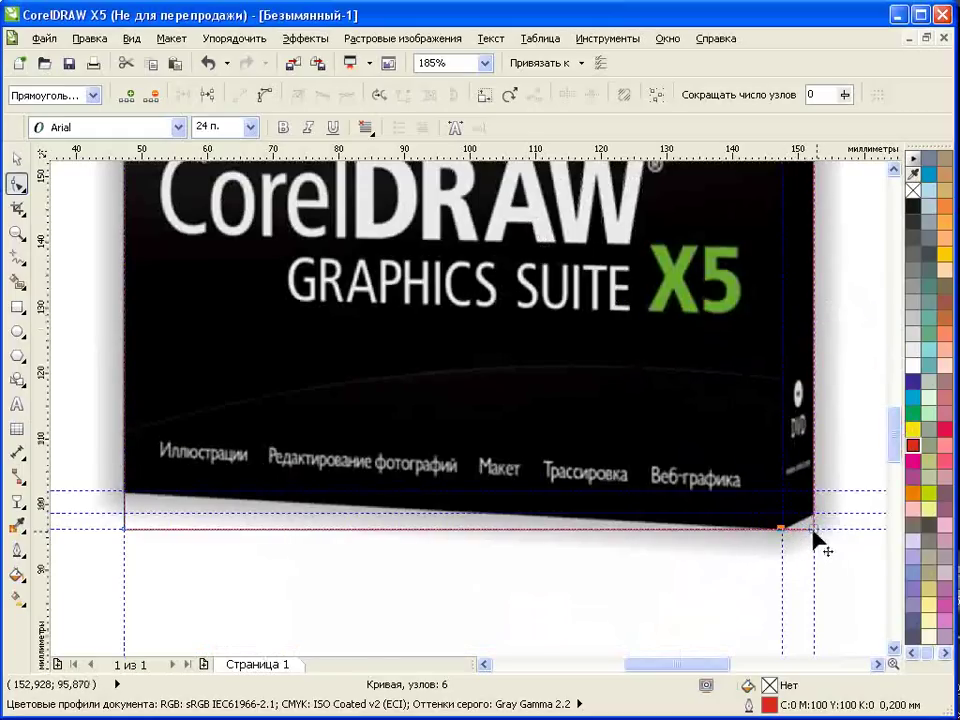
left_click_drag(816, 530, 814, 514)
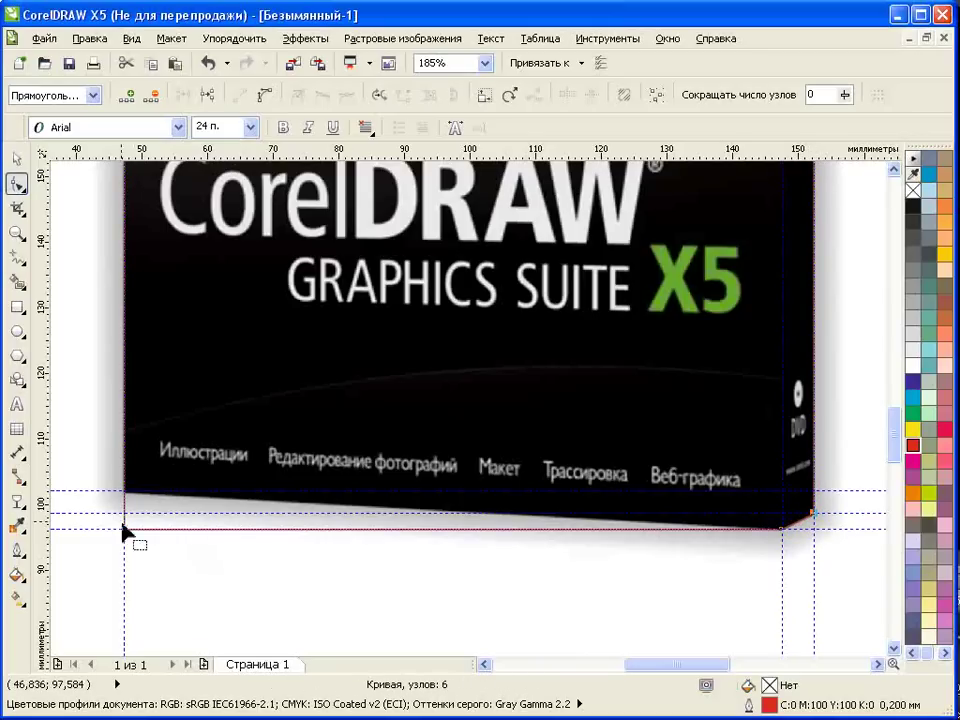
left_click_drag(124, 529, 126, 491)
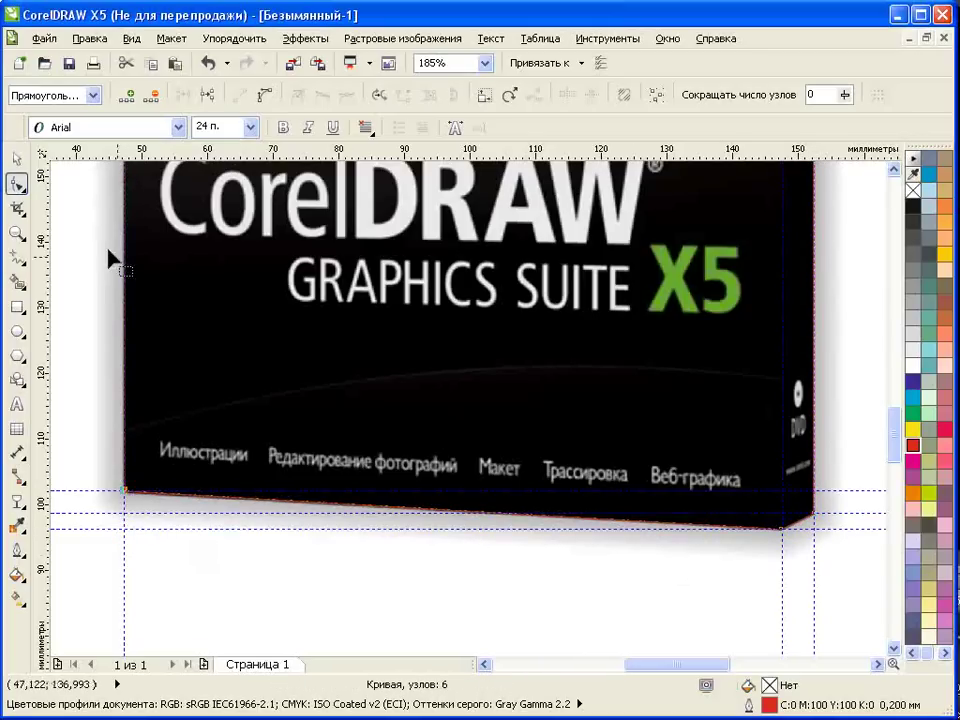
Step: Remove the curve's outline and fill it with yellow (C:0 M:0 Y:100 K:0)
key("z")
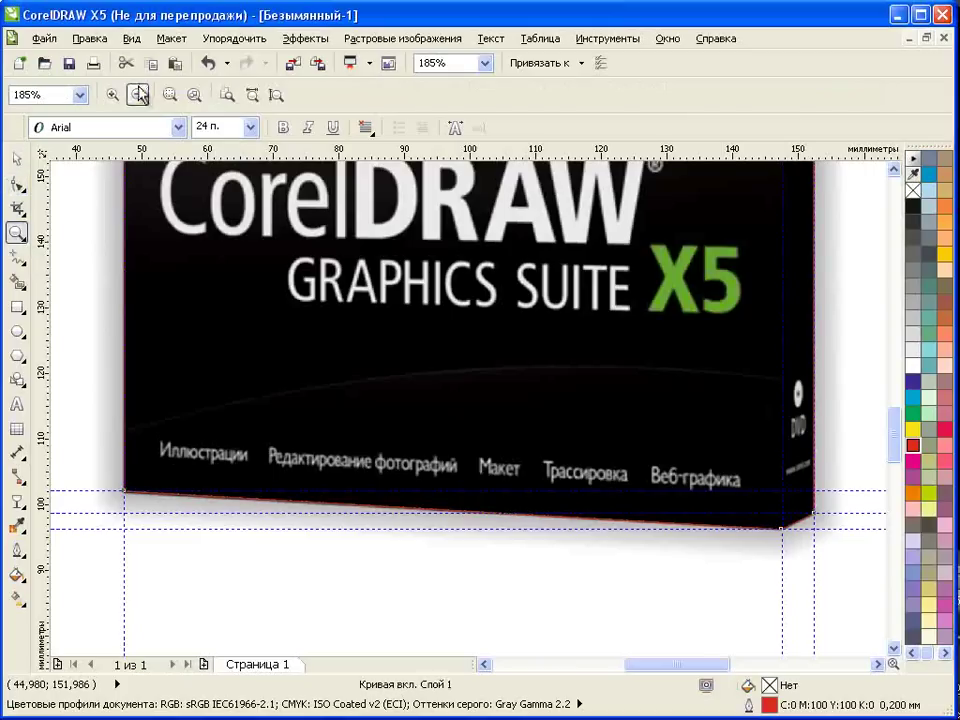
left_click(138, 94)
left_click(17, 158)
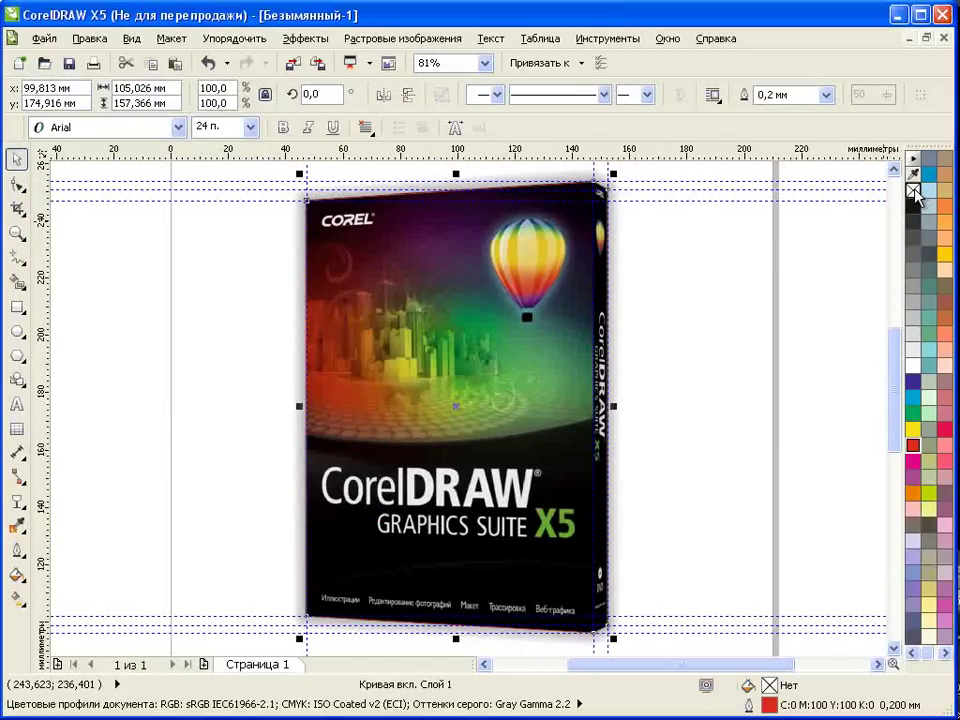
right_click(913, 192)
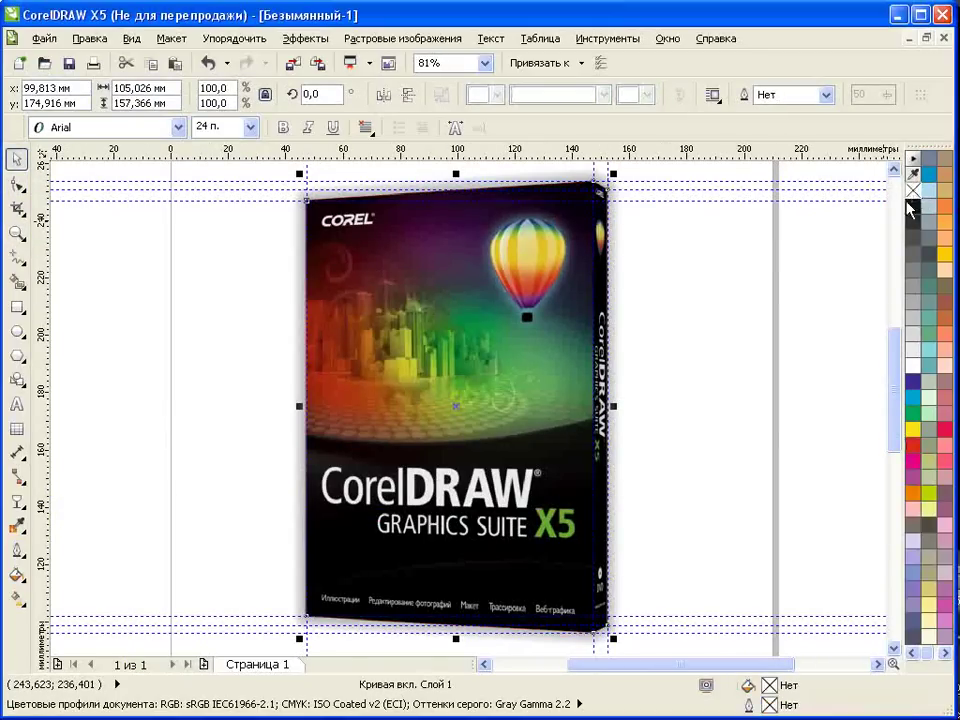
left_click(913, 430)
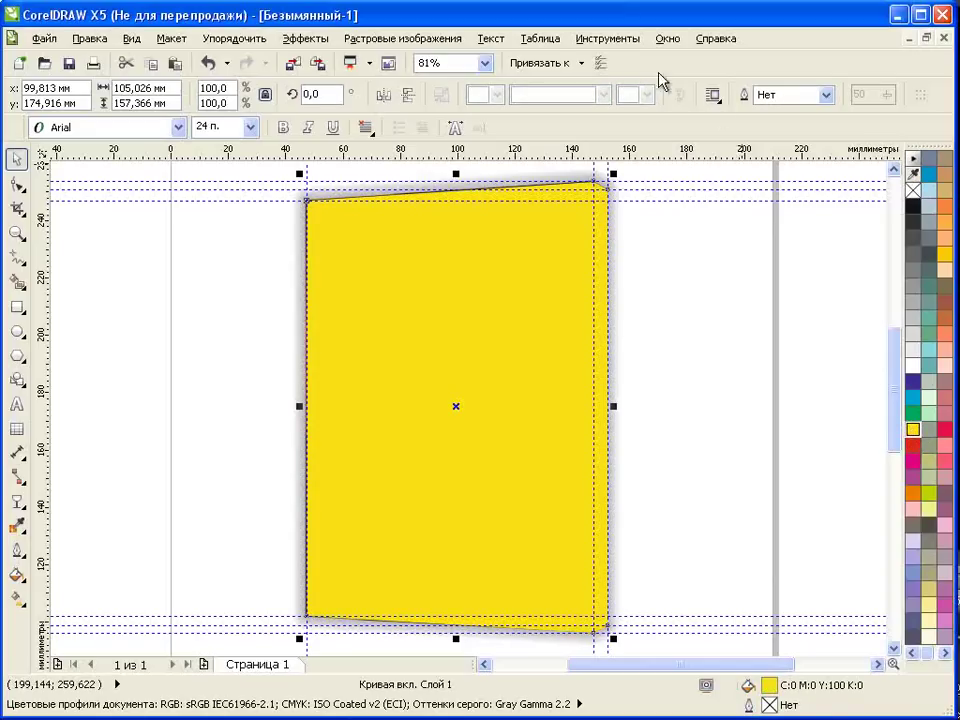
Step: Open the Object Manager and intersect the curve with the CDGSX5RU_Right.jpg bitmap
left_click(622, 40)
left_click(632, 200)
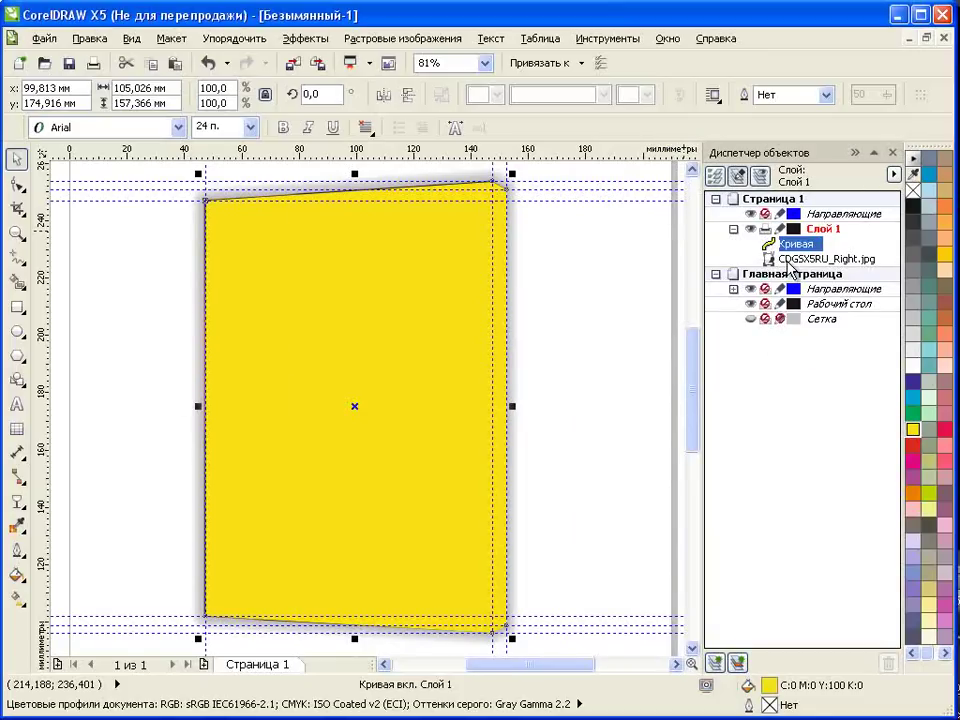
left_click(790, 260, "shift")
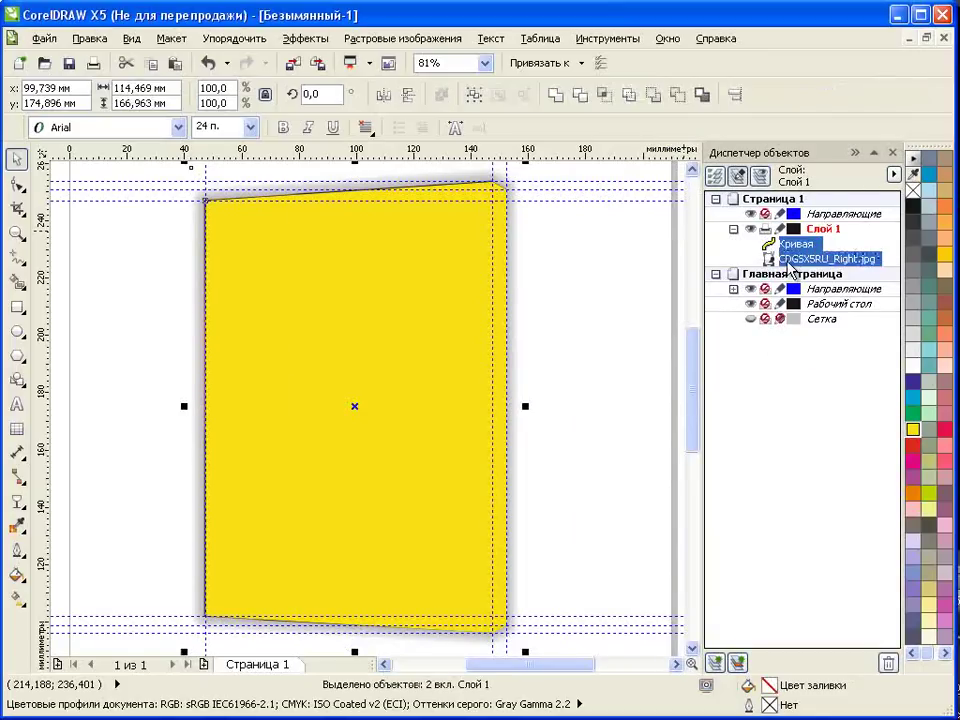
left_click(606, 97)
left_click(660, 266)
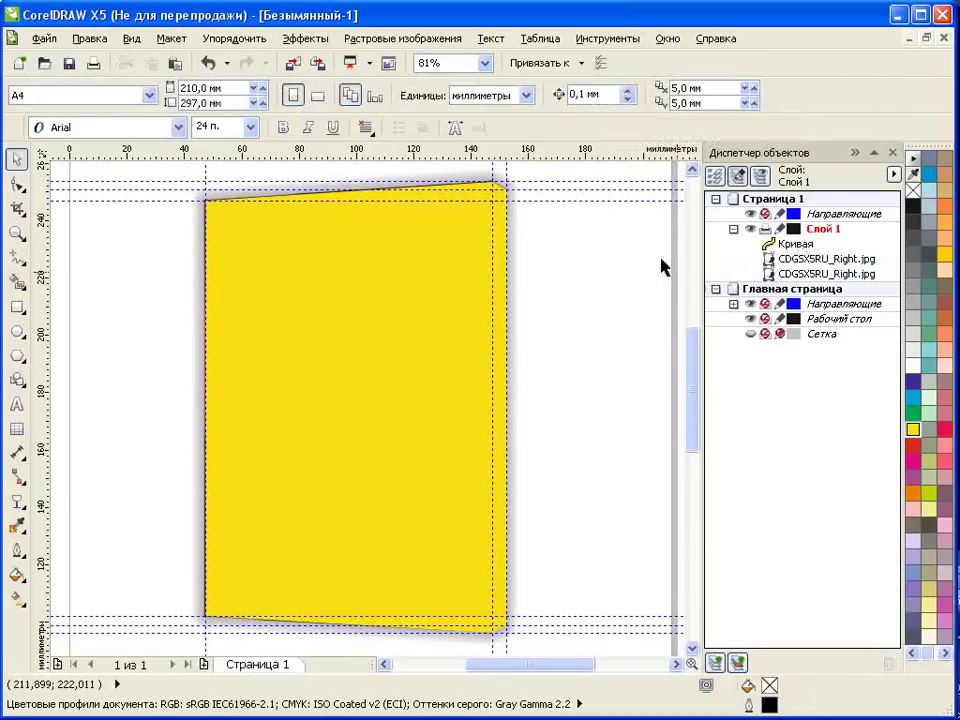
Step: Remove the curve's yellow fill and delete the lower, original CDGSX5RU_Right.jpg bitmap
left_click(439, 253)
left_click(913, 191)
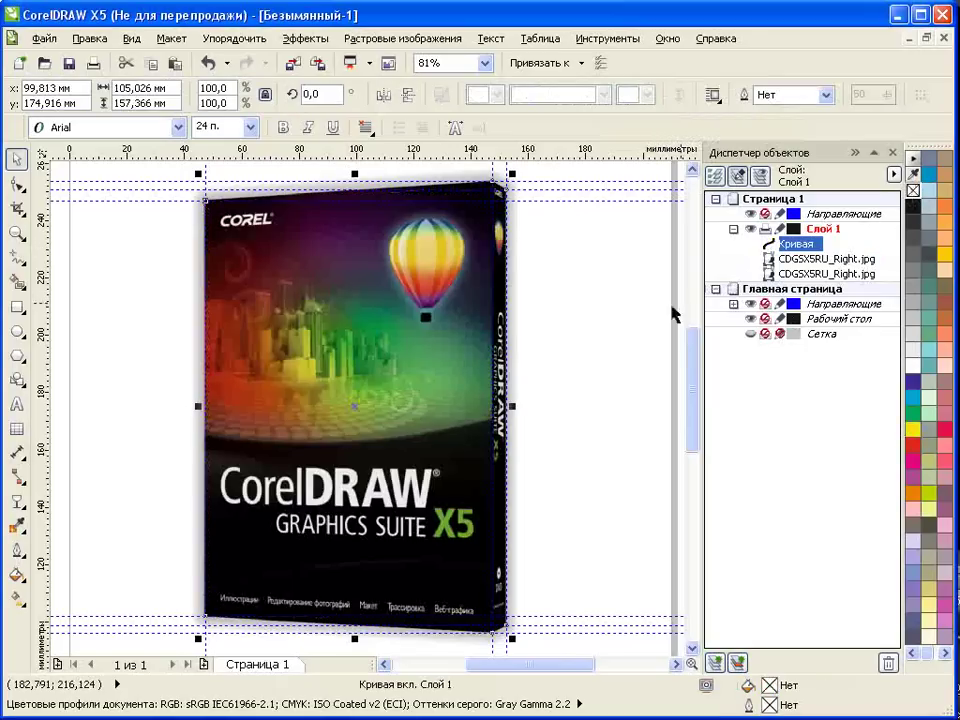
left_click(795, 274)
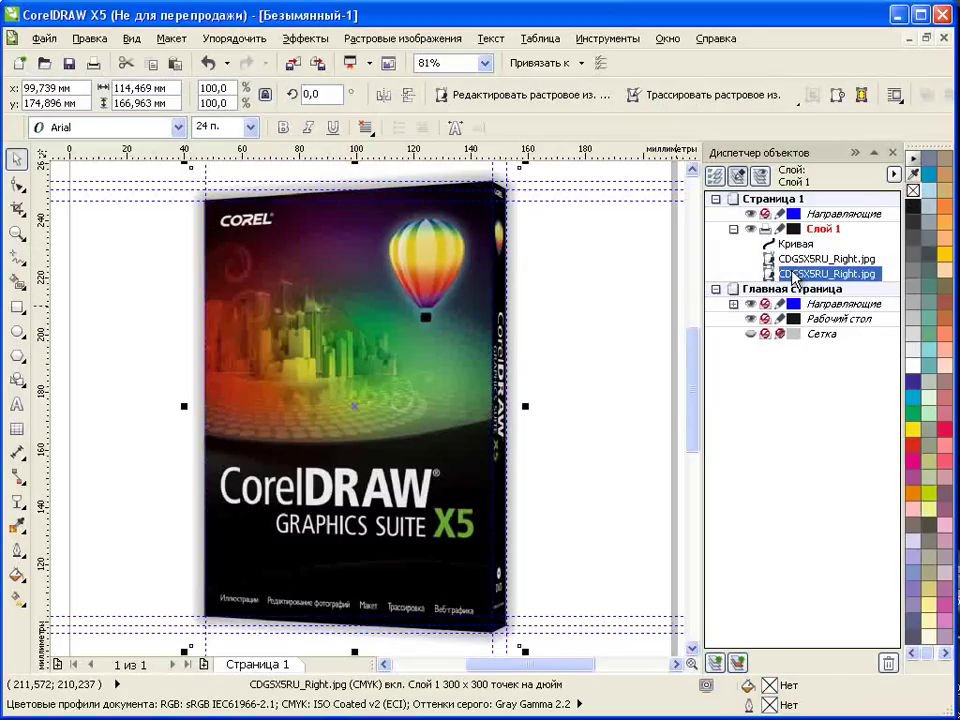
key("Delete")
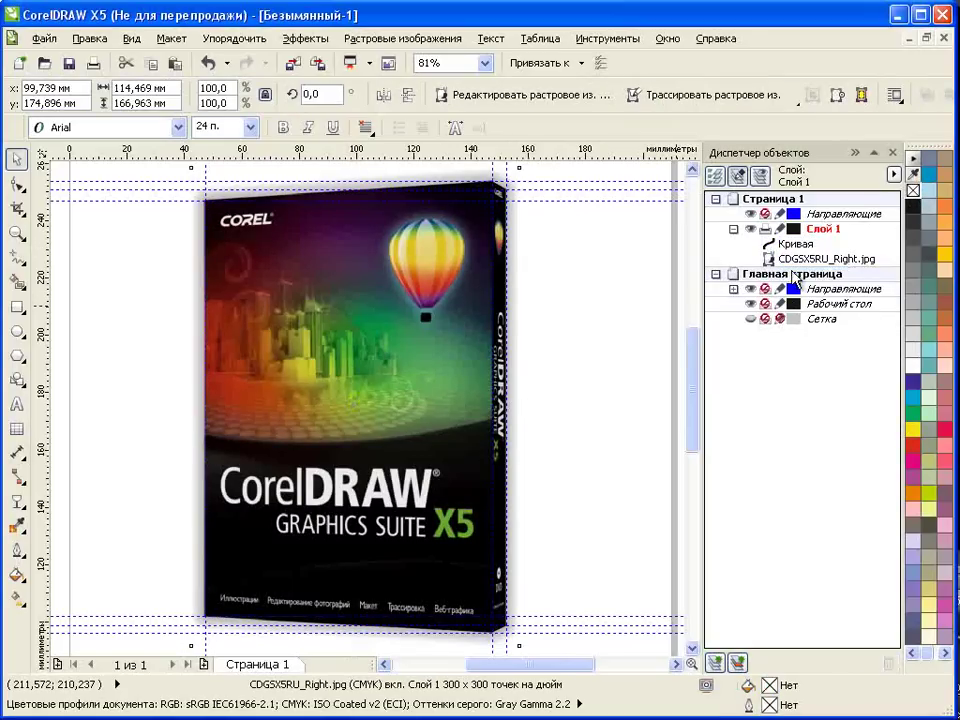
Step: Split the box outline at the top and bottom nodes of the spine edge and break it into two separate curves
left_click(456, 302)
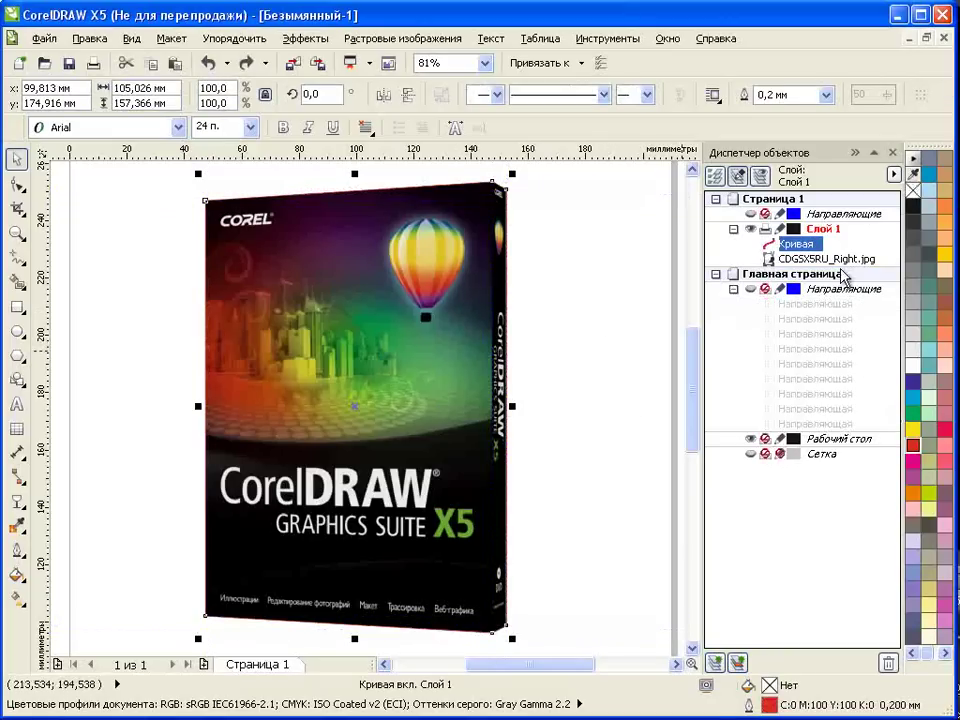
left_click(17, 183)
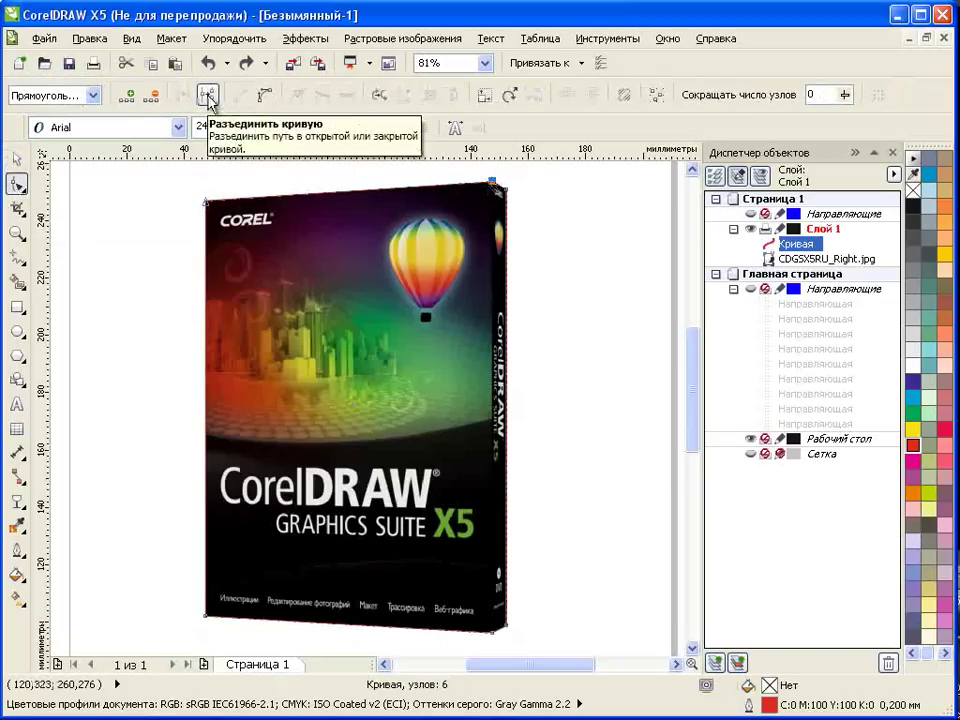
left_click(207, 97)
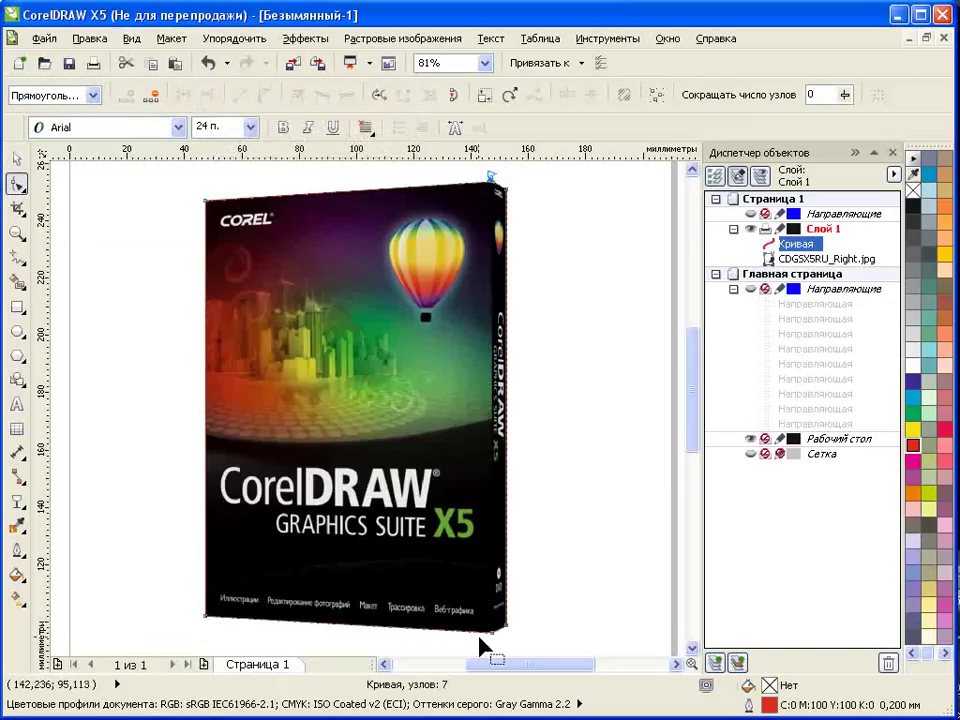
left_click(207, 97)
left_click(234, 38)
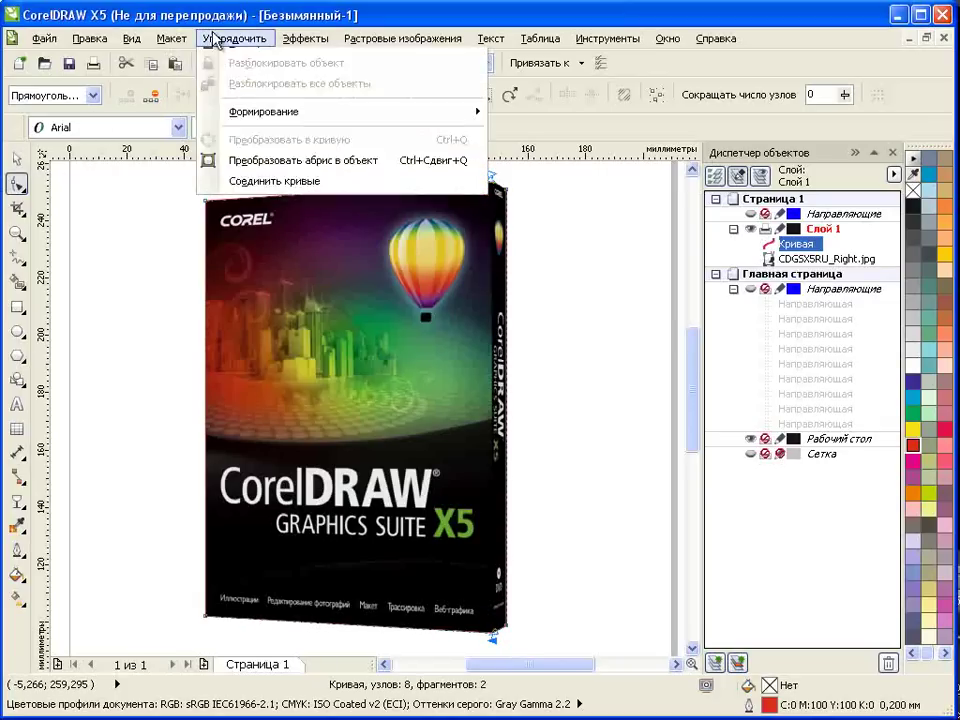
left_click(288, 246)
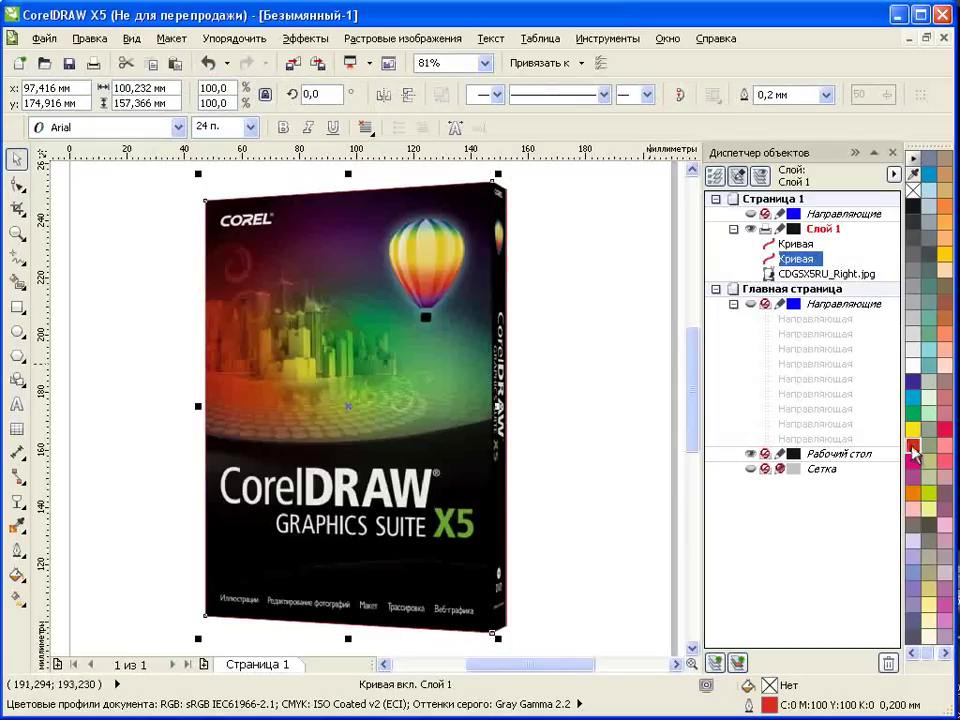
Step: Color the spine curve's outline green (C:100 M:0 Y:100 K:0) and close the curve with a straight line between its end nodes
left_click(498, 195)
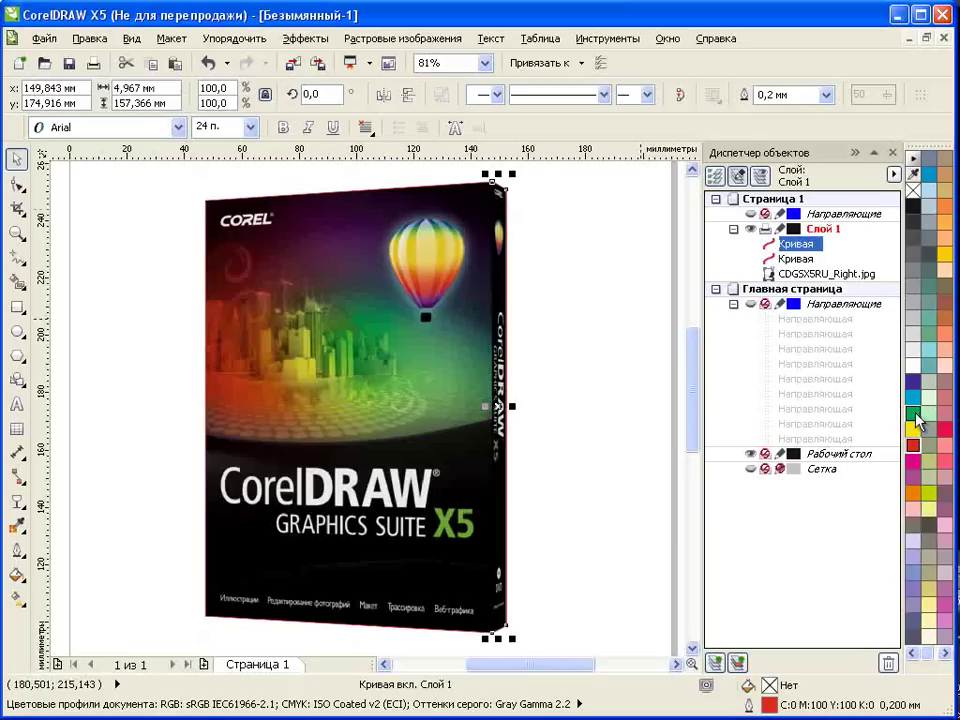
right_click(913, 416)
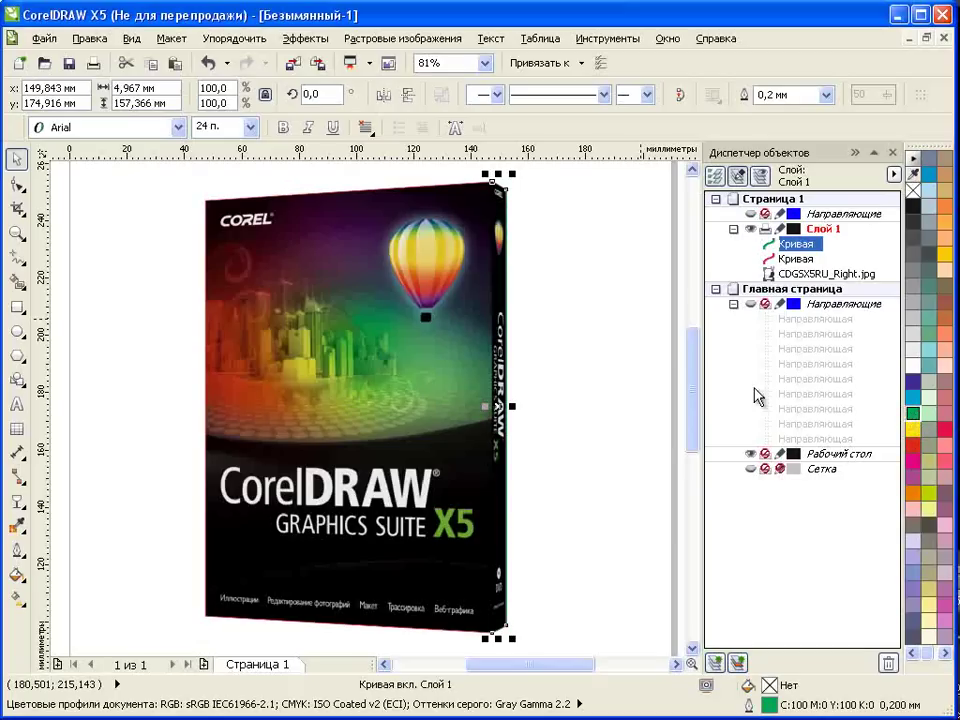
left_click(16, 184)
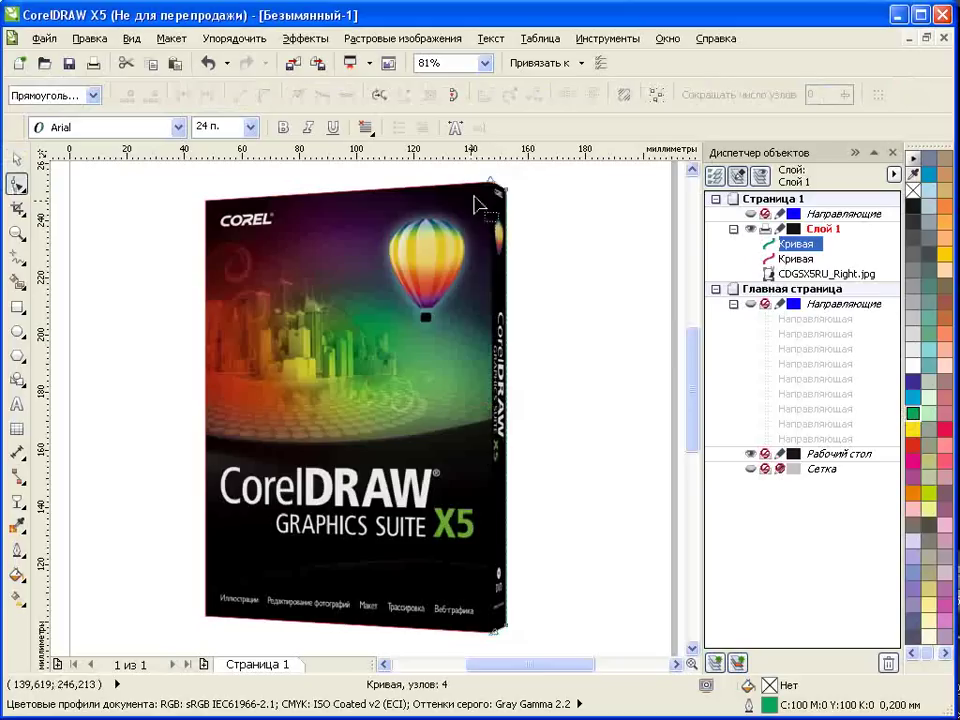
left_click_drag(491, 617, 501, 643)
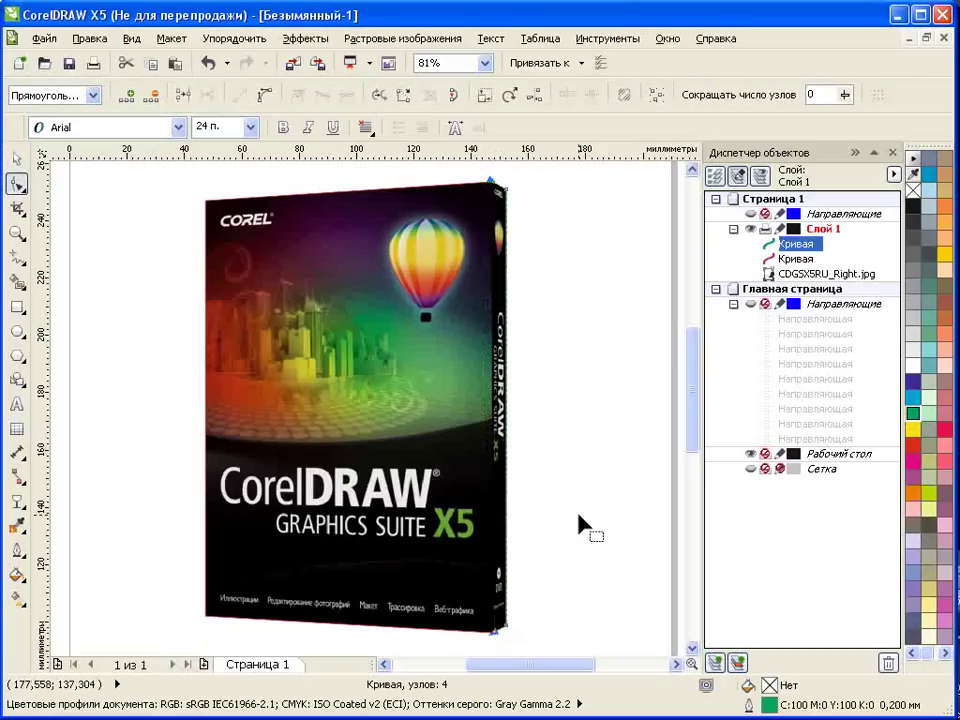
left_click(405, 97)
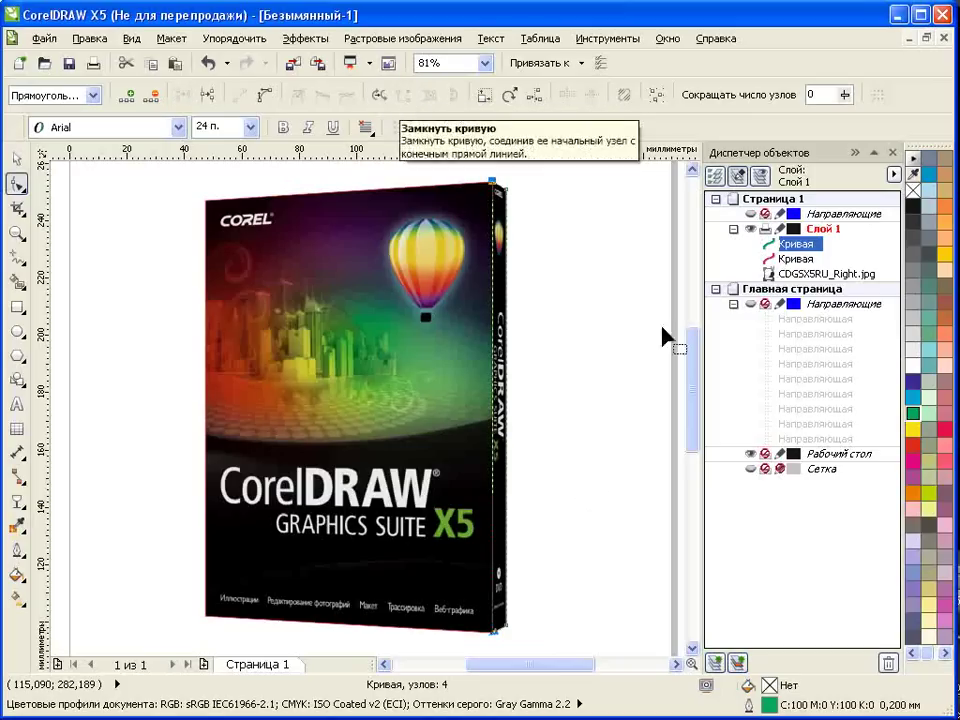
Step: Fill the closed spine curve with green (C:100 M:0 Y:100 K:0) and remove its outline
left_click(912, 415)
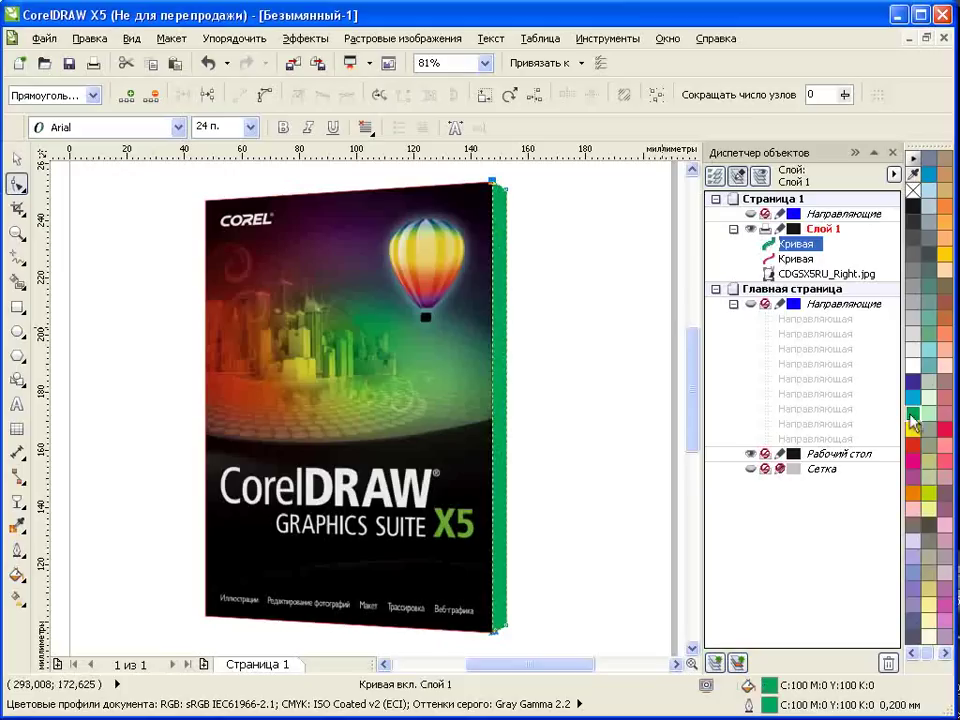
right_click(912, 193)
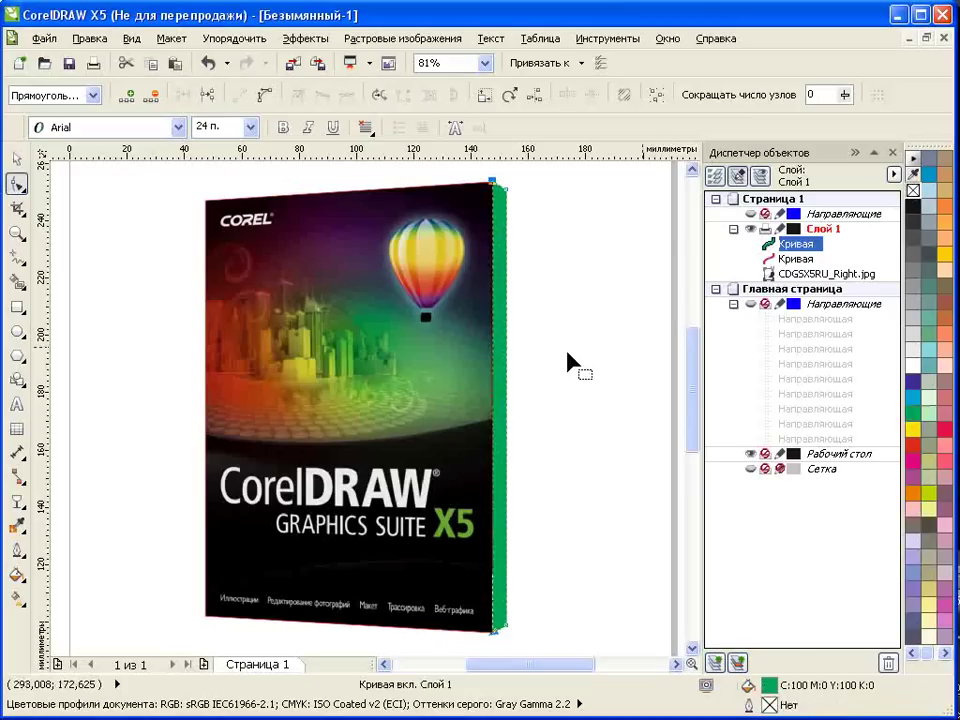
left_click(16, 158)
Step: Close the box's front curve with a straight line between its end nodes along the spine edge
left_click(285, 231)
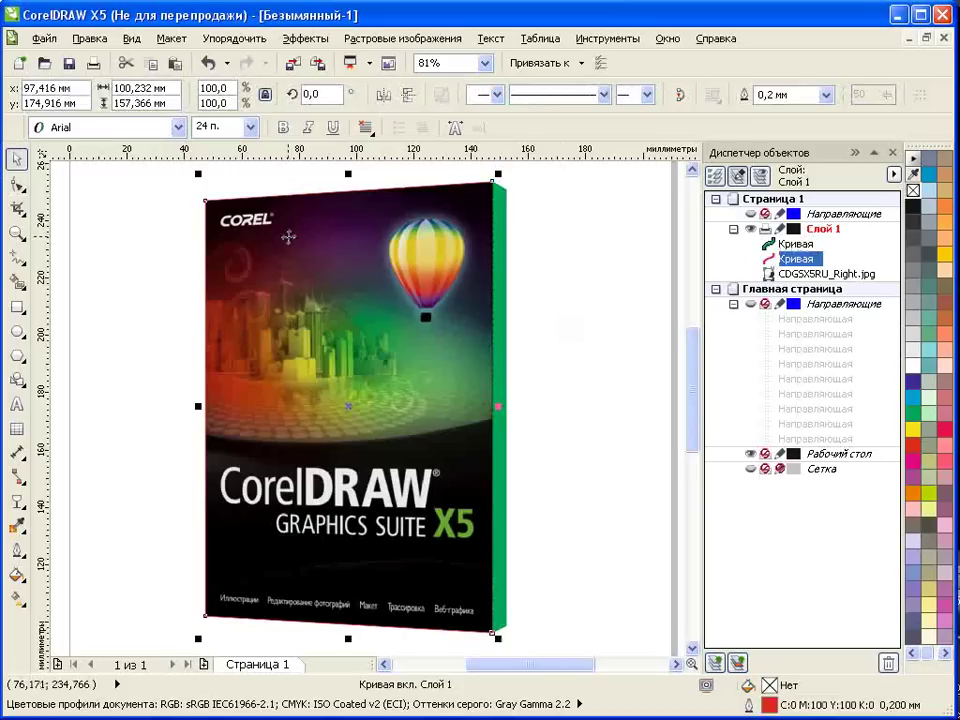
left_click(16, 183)
left_click_drag(486, 186, 732, 475)
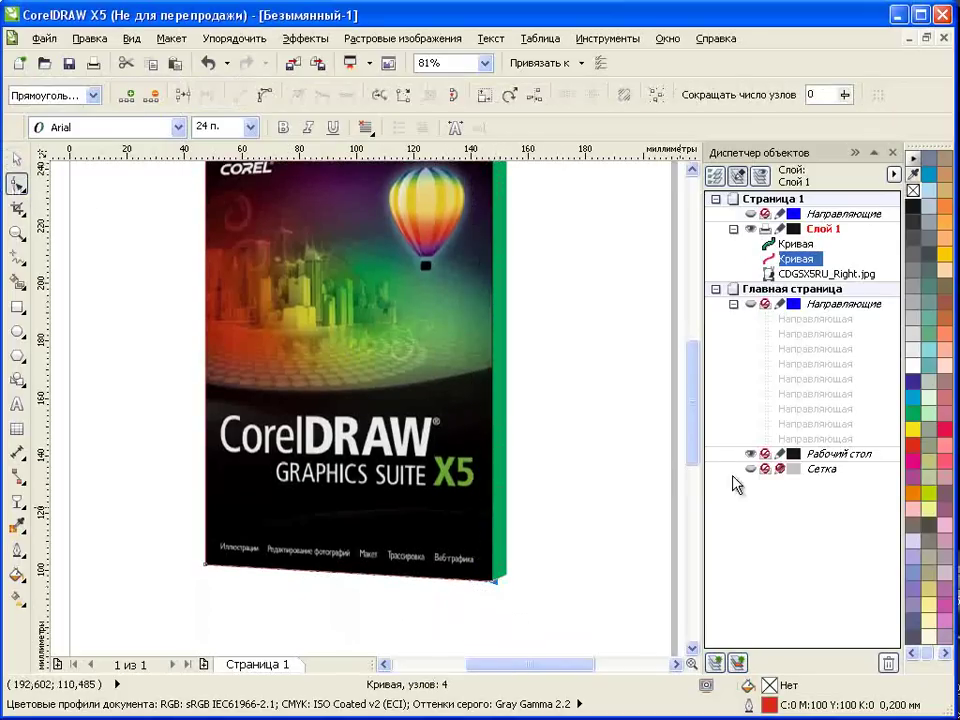
scroll(697, 432, "up", 2)
scroll(697, 432, "up", 1)
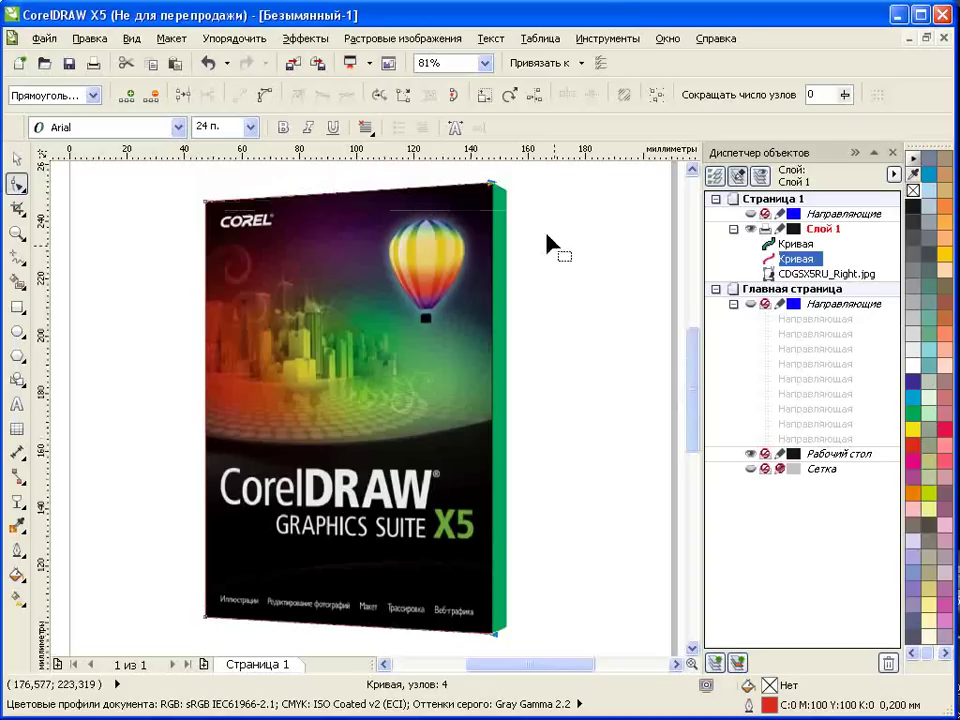
left_click(402, 97)
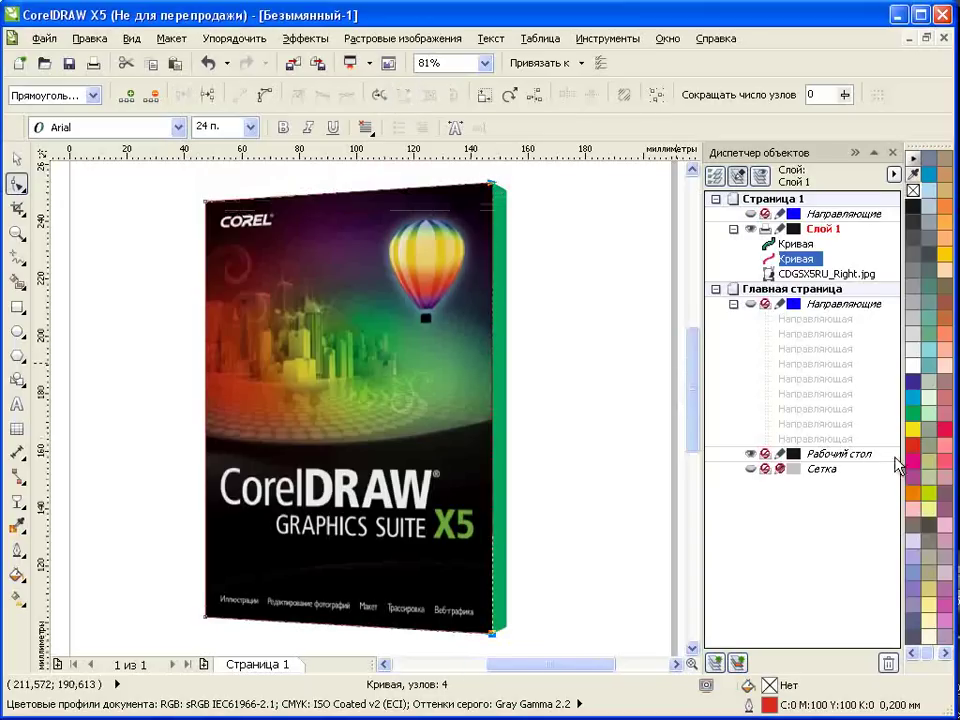
Step: Fill the front curve with yellow (C:0 M:0 Y:100 K:0) and remove its outline
left_click(914, 430)
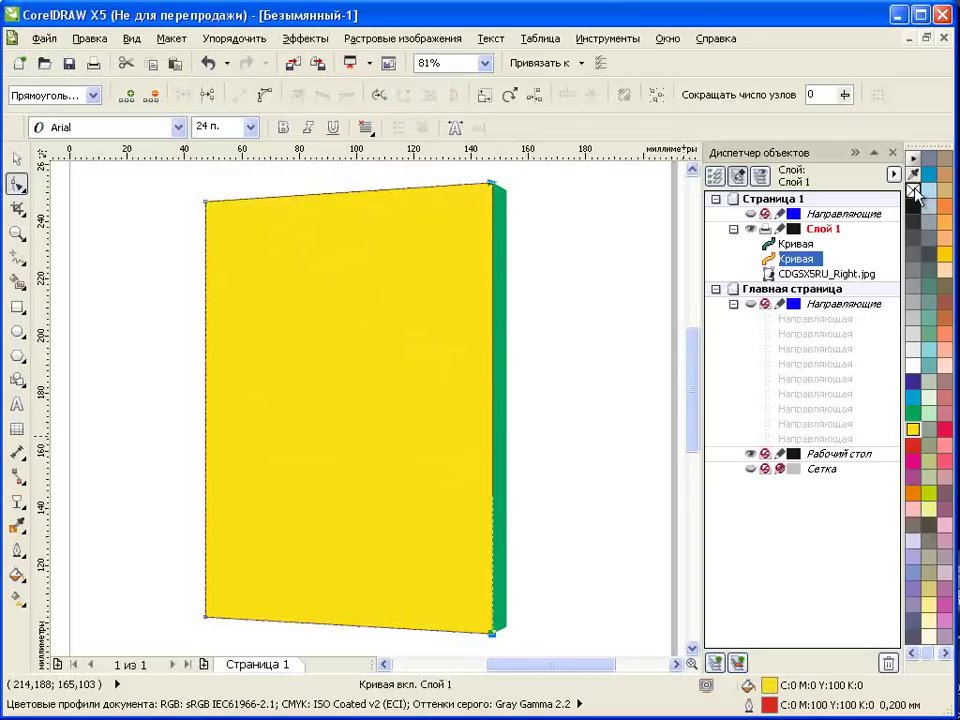
right_click(912, 190)
key("space")
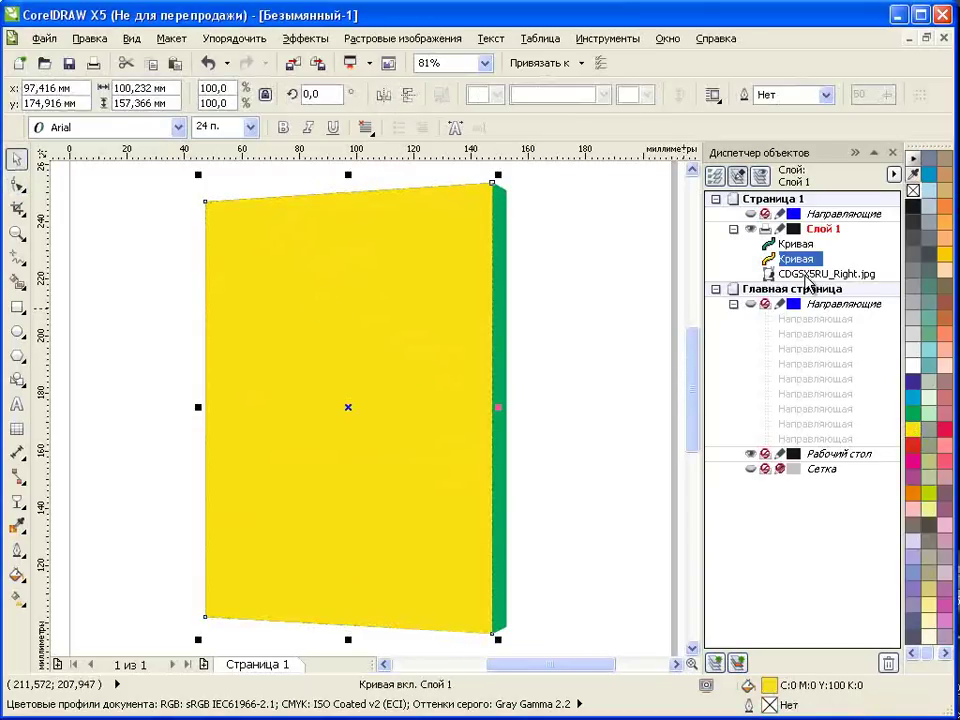
Step: Intersect the yellow front curve with the CDGSX5RU_Right.jpg bitmap
left_click(808, 274, "ctrl")
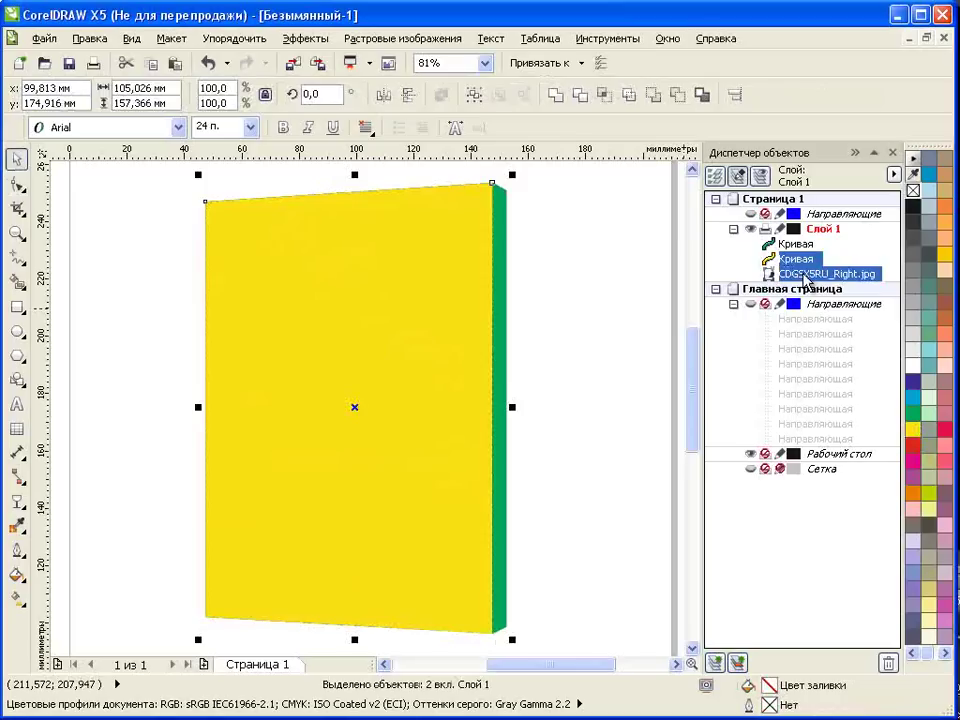
left_click(604, 96)
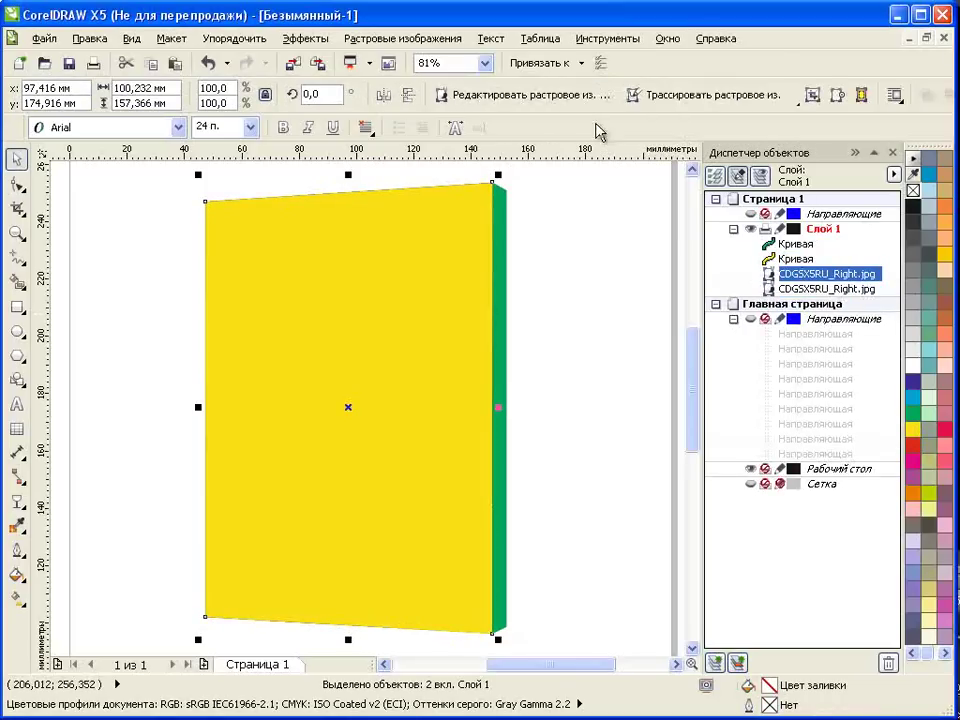
left_click(589, 279)
Step: Intersect the green spine curve with the original, lowest CDGSX5RU_Right.jpg bitmap
left_click(502, 247)
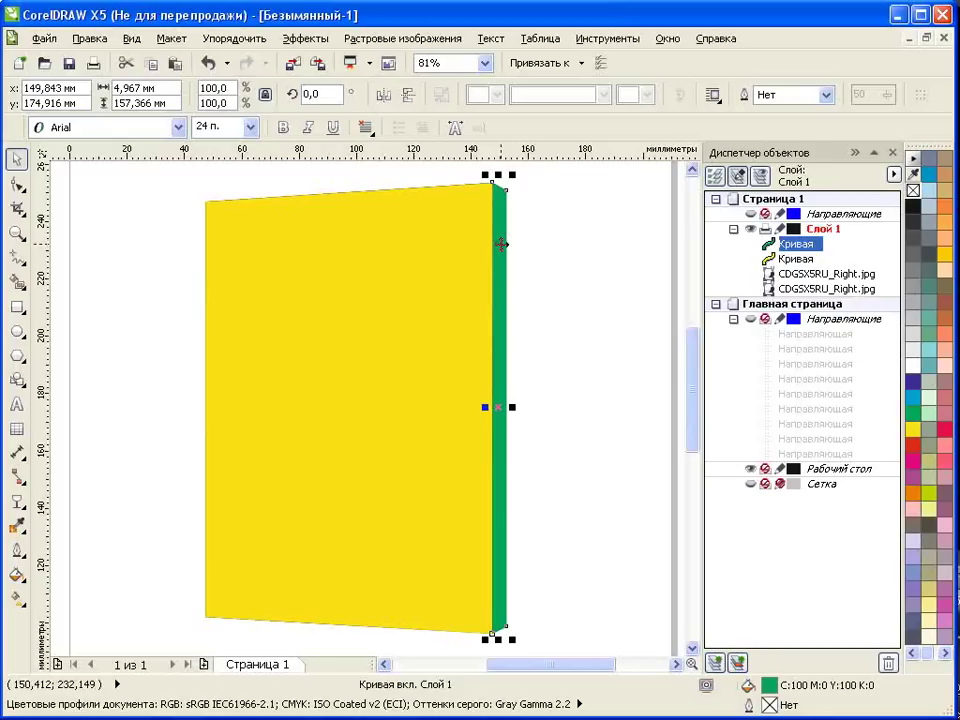
left_click(815, 289, "ctrl")
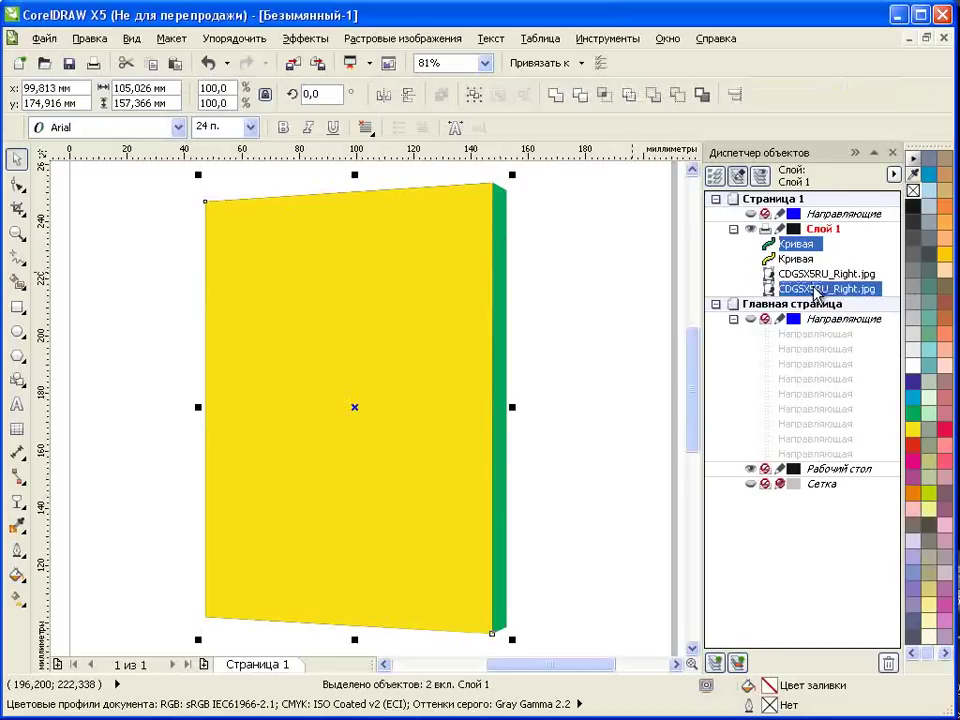
left_click(606, 96)
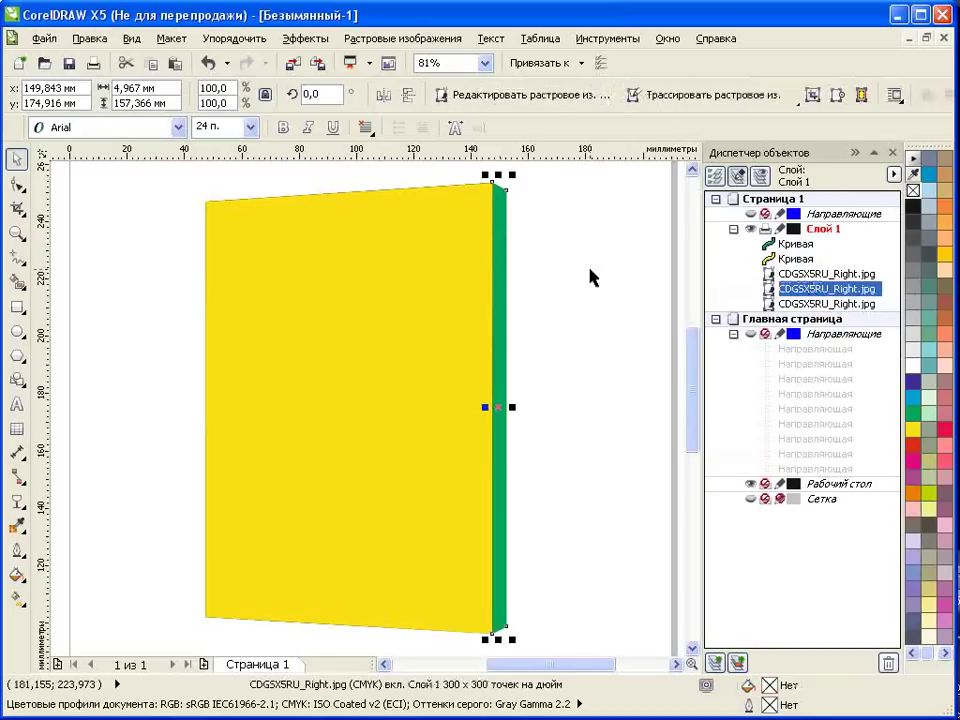
left_click(590, 275)
Step: Delete the yellow front curve and the green spine curve
left_click(797, 260)
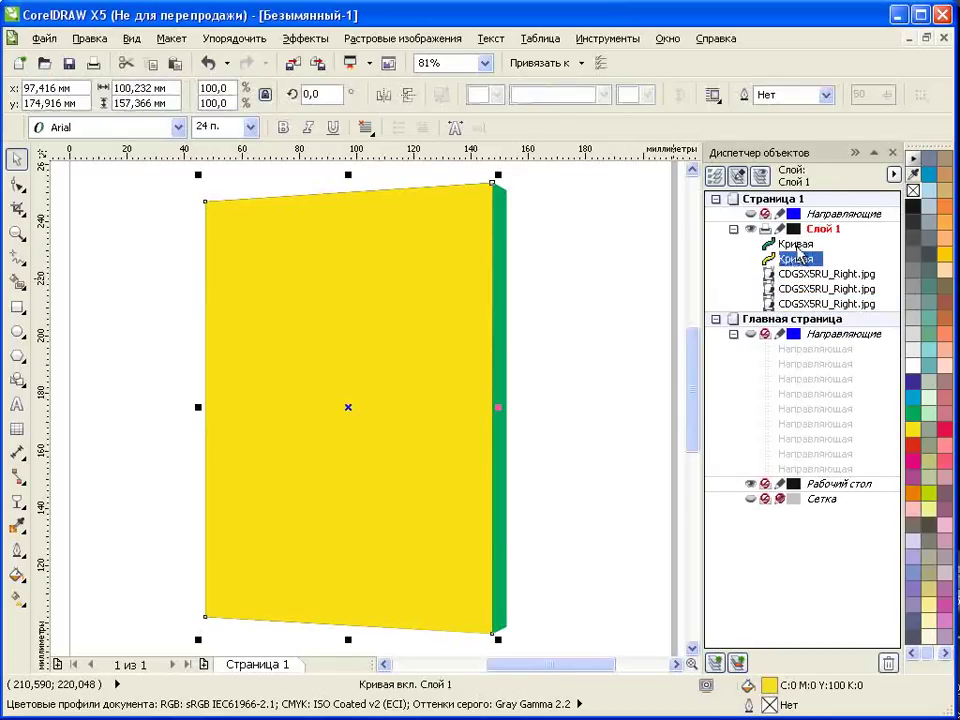
key("Delete")
left_click(797, 245)
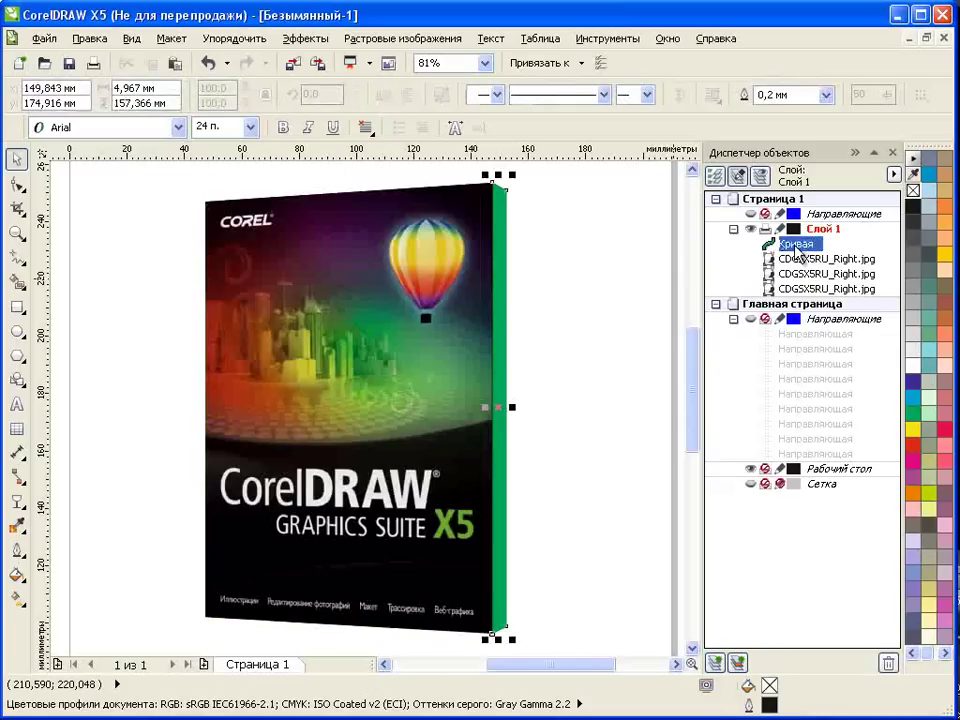
key("Delete")
Step: Group the separate front and spine bitmap pieces, the upper two CDGSX5RU_Right.jpg objects
left_click(815, 244)
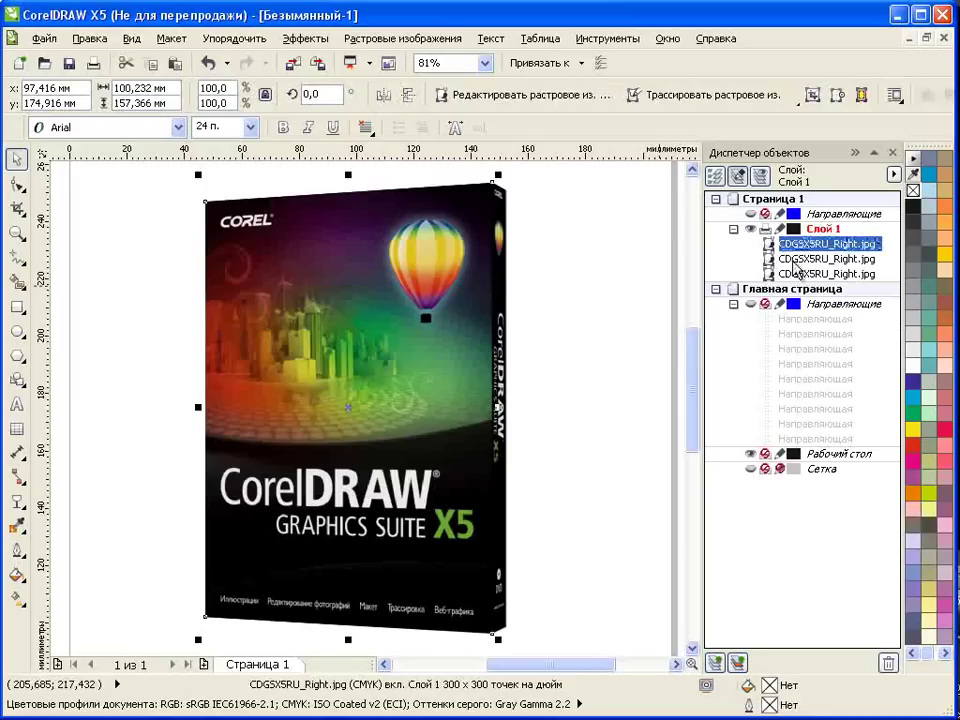
left_click(795, 259, "shift")
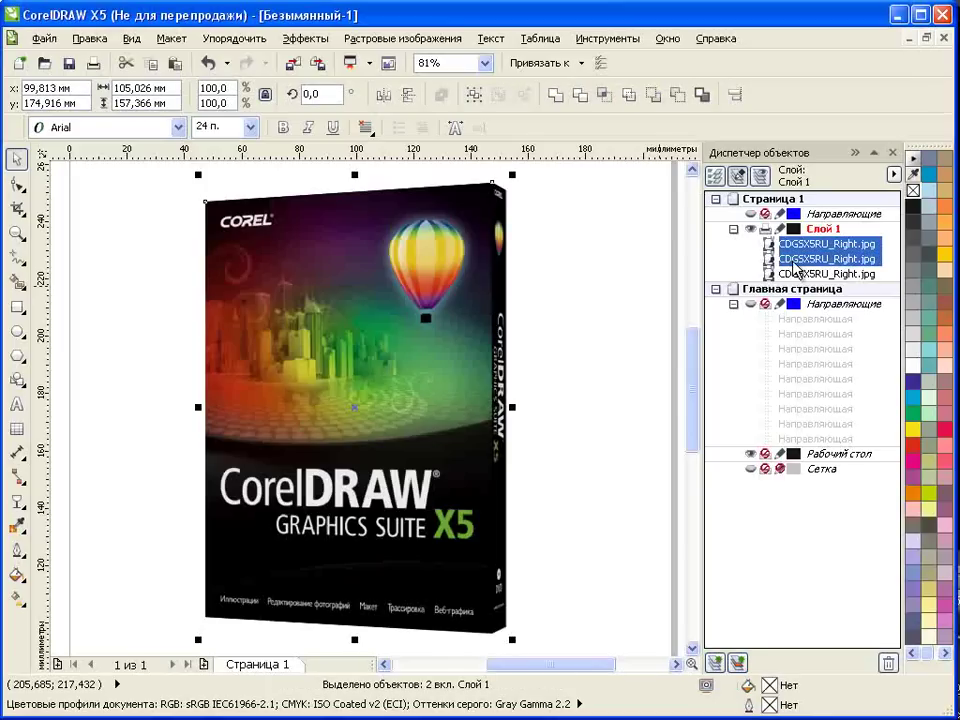
left_click(474, 95)
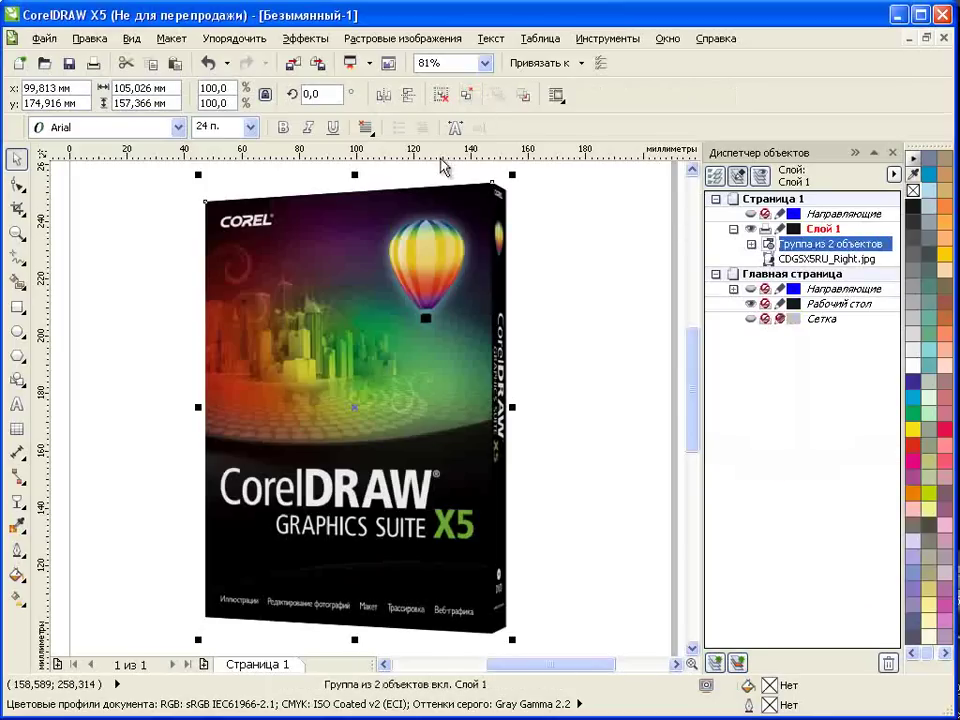
Step: Mirror the group vertically about its bottom-center anchor at 100% scale with 0 copies
left_click(245, 42)
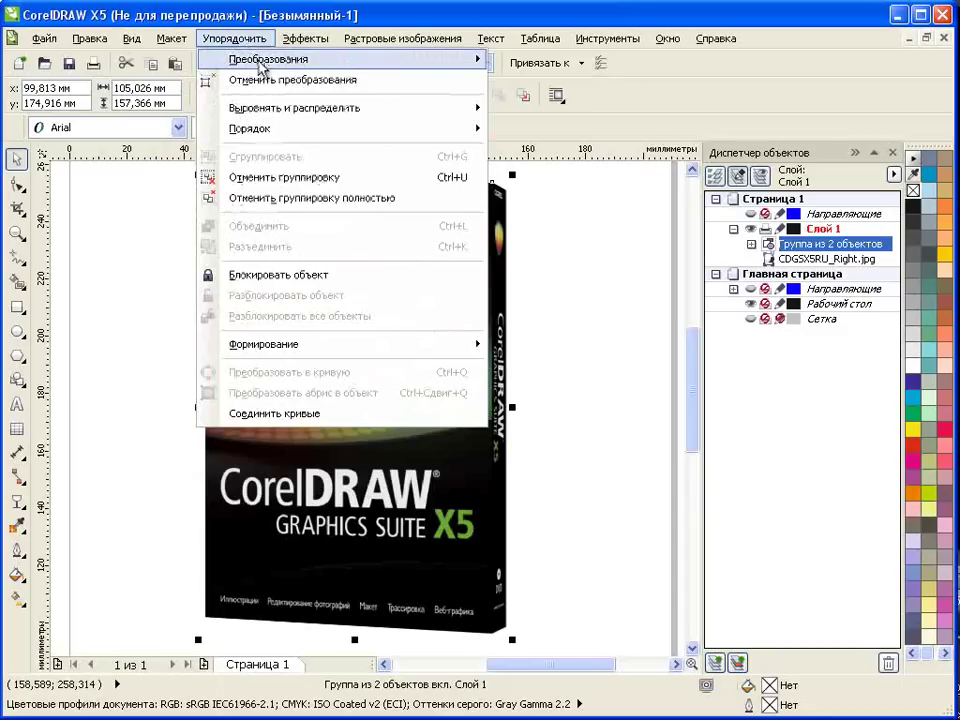
mouse_move(353, 62)
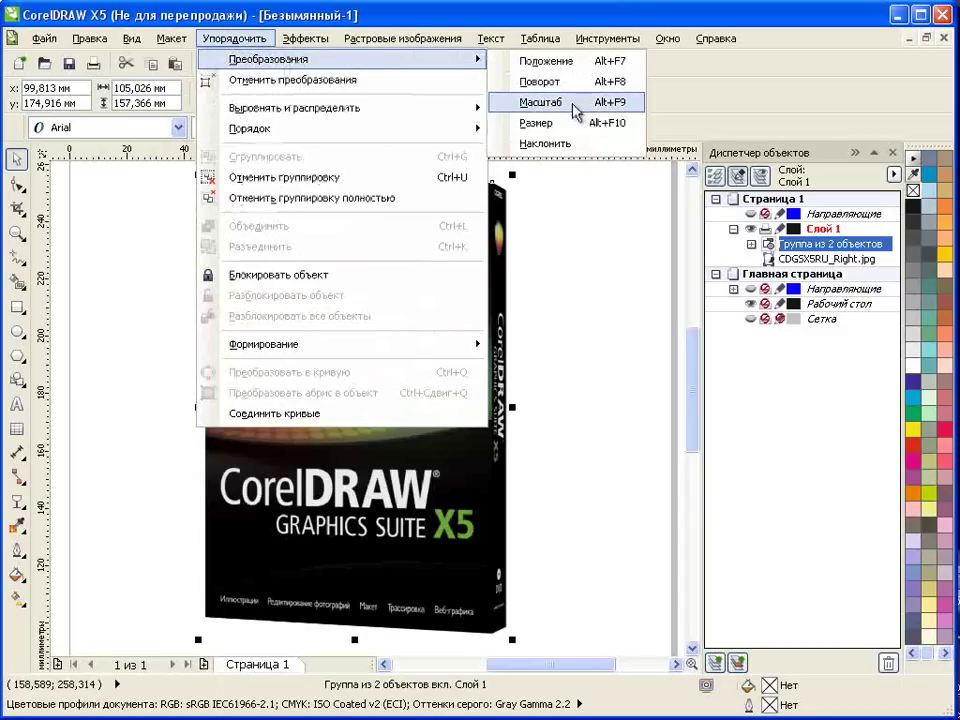
left_click(540, 102)
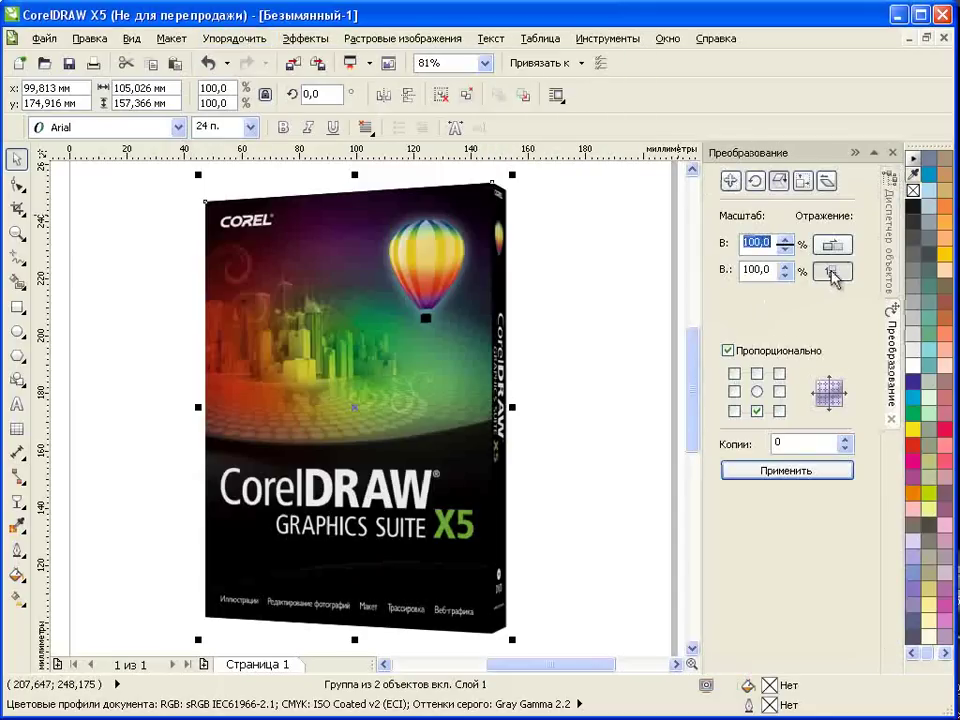
left_click(788, 471)
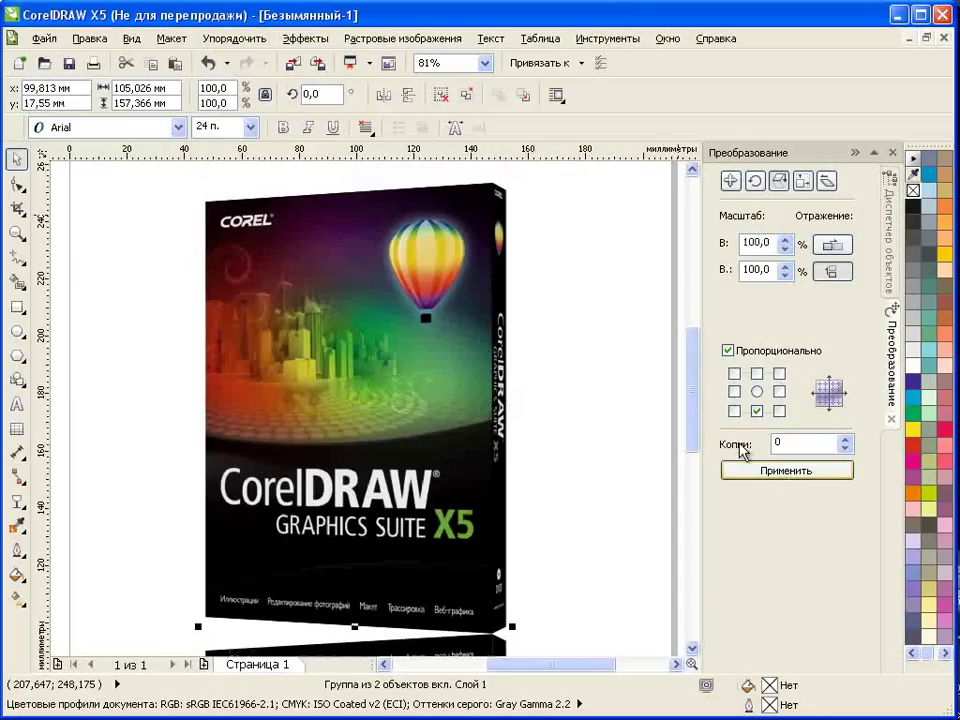
Step: Ungroup the mirrored box and skew its spine and front pieces vertically so they meet the upright box's bottom edges
left_click_drag(696, 418, 695, 470)
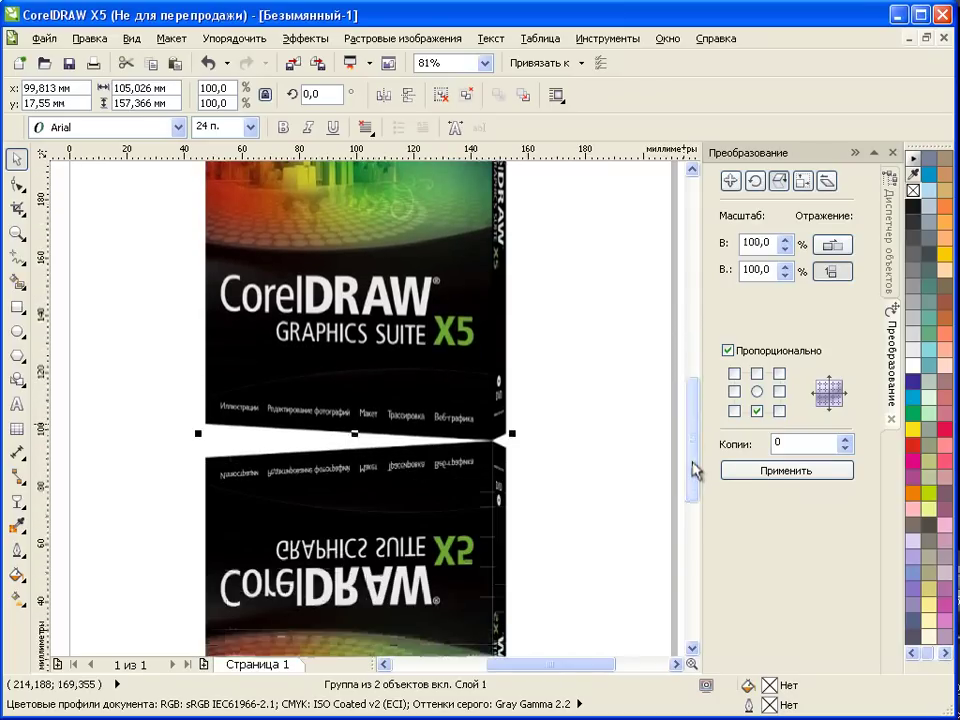
left_click(440, 95)
left_click(545, 536)
left_click(536, 525)
left_click(540, 538)
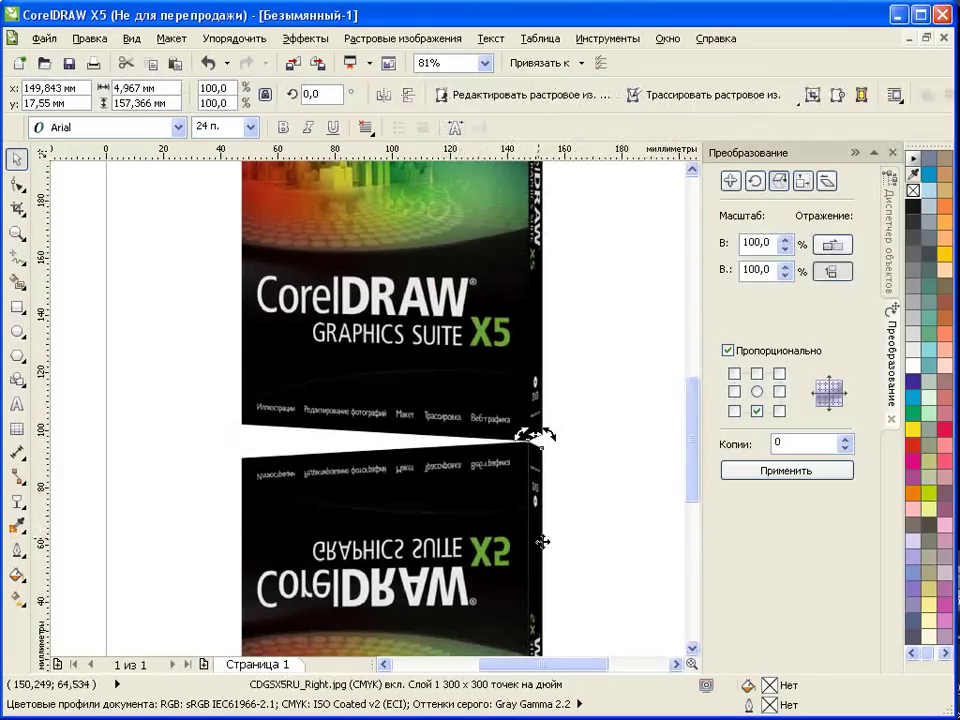
left_click_drag(692, 471, 696, 484)
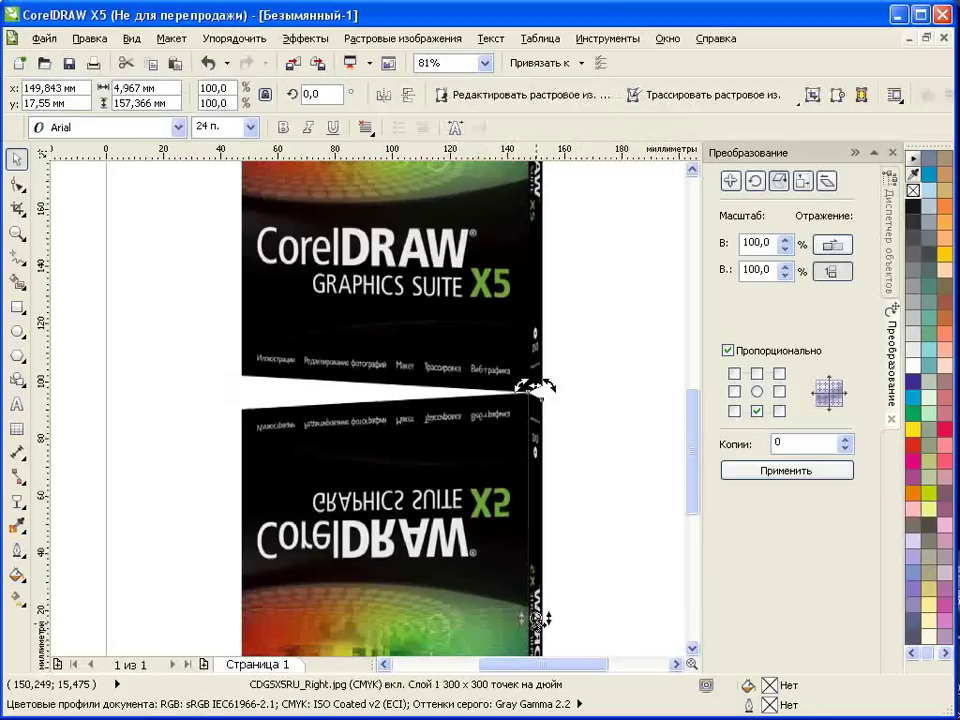
left_click_drag(536, 619, 548, 600)
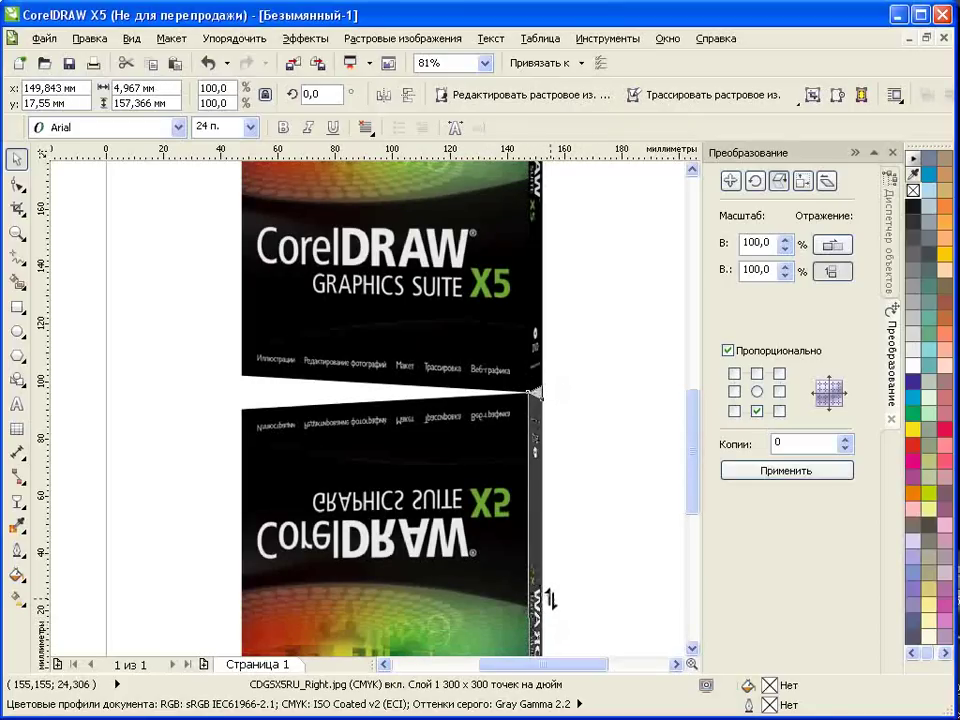
left_click_drag(548, 600, 544, 614)
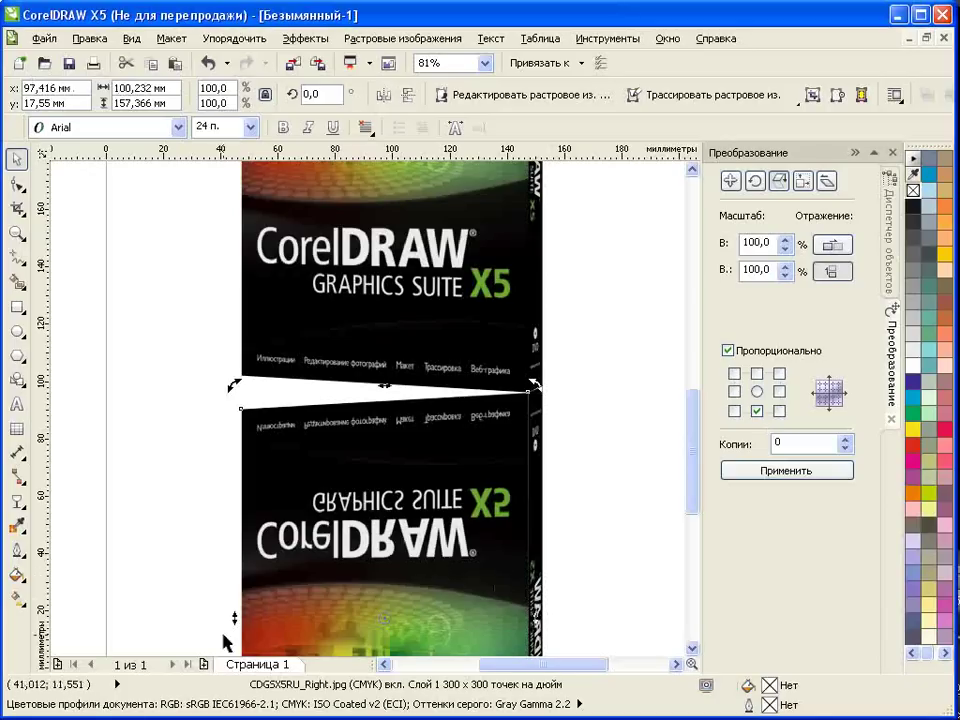
mouse_move(235, 620)
left_mouse_down()
mouse_move(233, 583)
mouse_move(235, 600)
left_mouse_up()
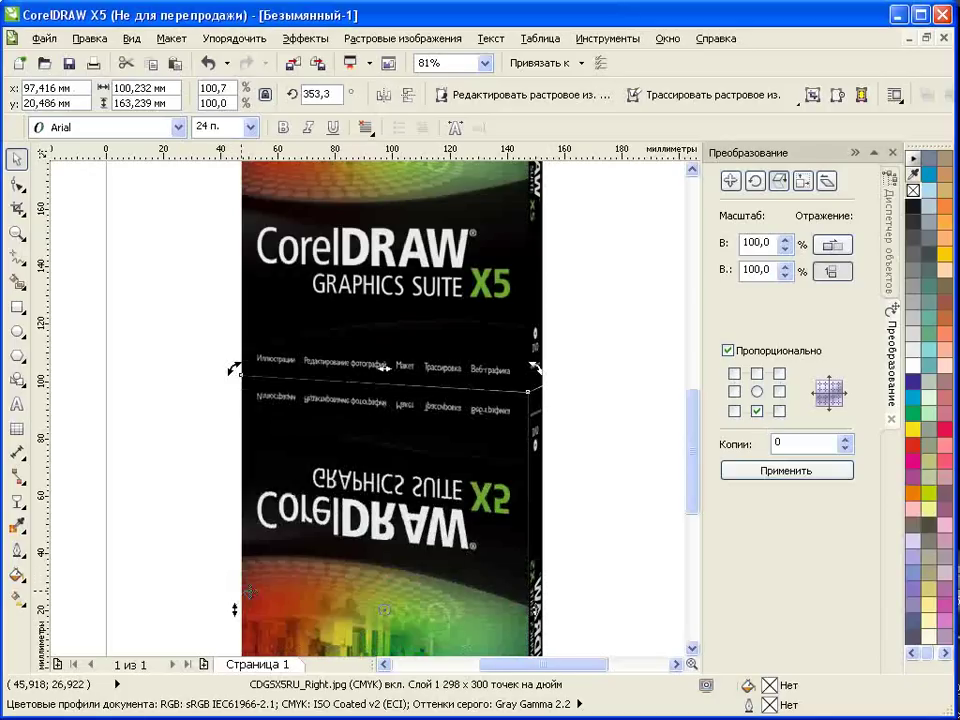
Step: Convert the mirrored front and spine into one 300 dpi CMYK (32-bit) bitmap with anti-aliasing and a transparent background
left_click(537, 490, "shift")
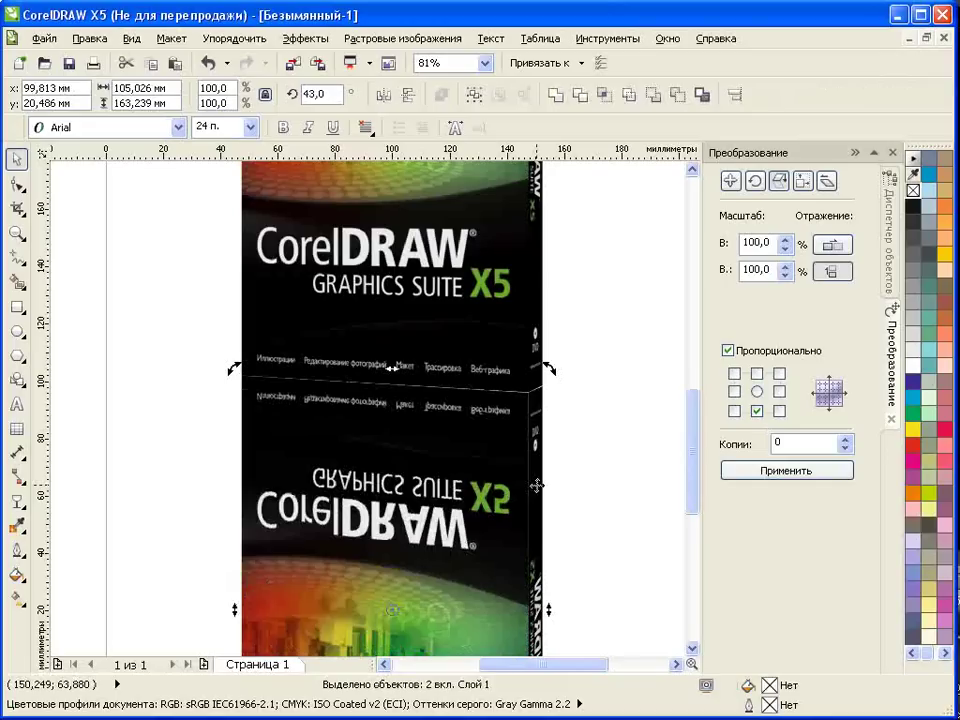
left_click(426, 42)
left_click(429, 58)
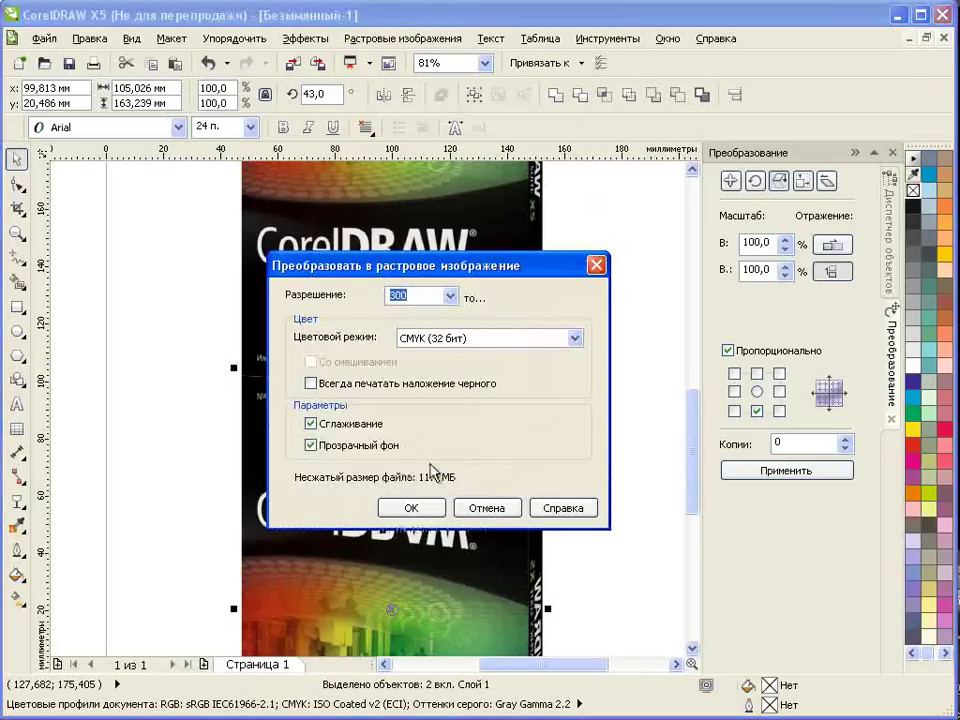
left_click(411, 509)
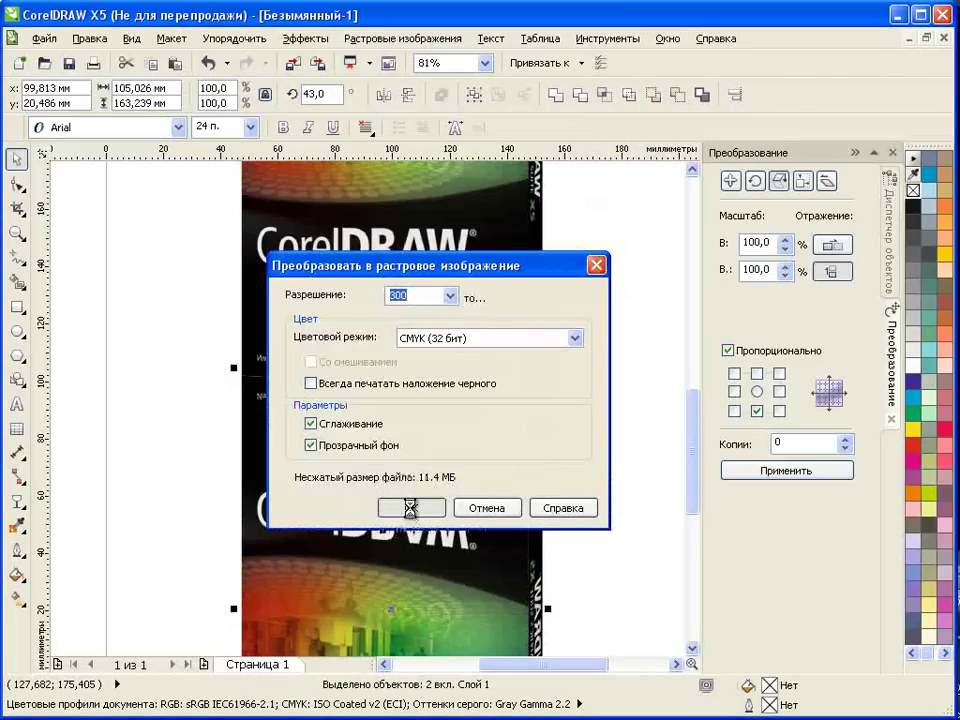
Step: Apply a linear transparency to the mirrored bitmap, fading it out downward from the box's base
left_click(17, 232)
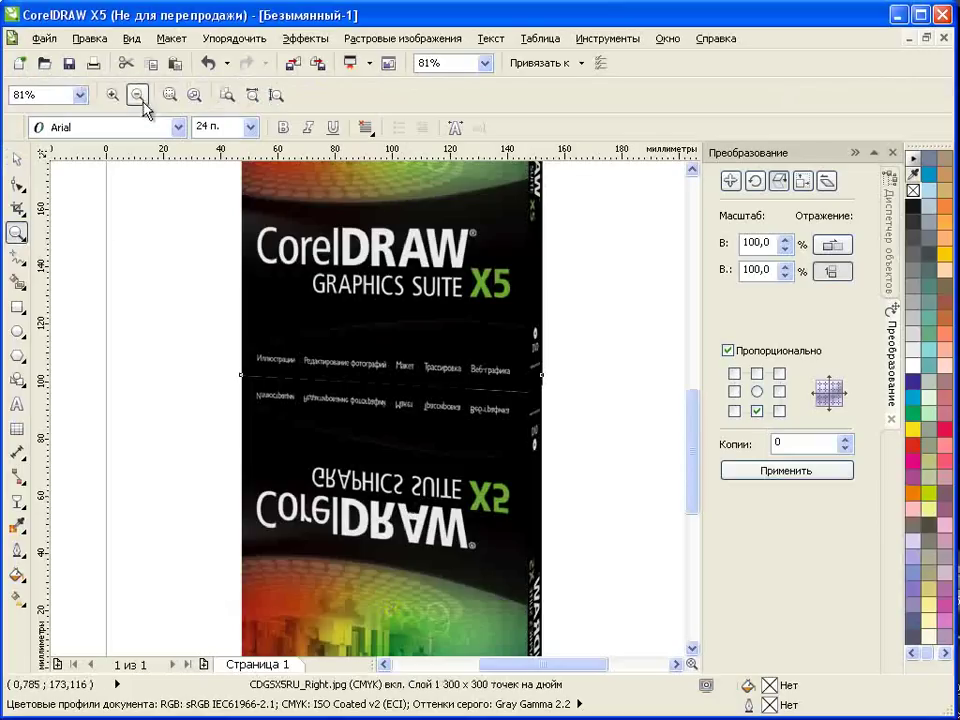
left_click(139, 97)
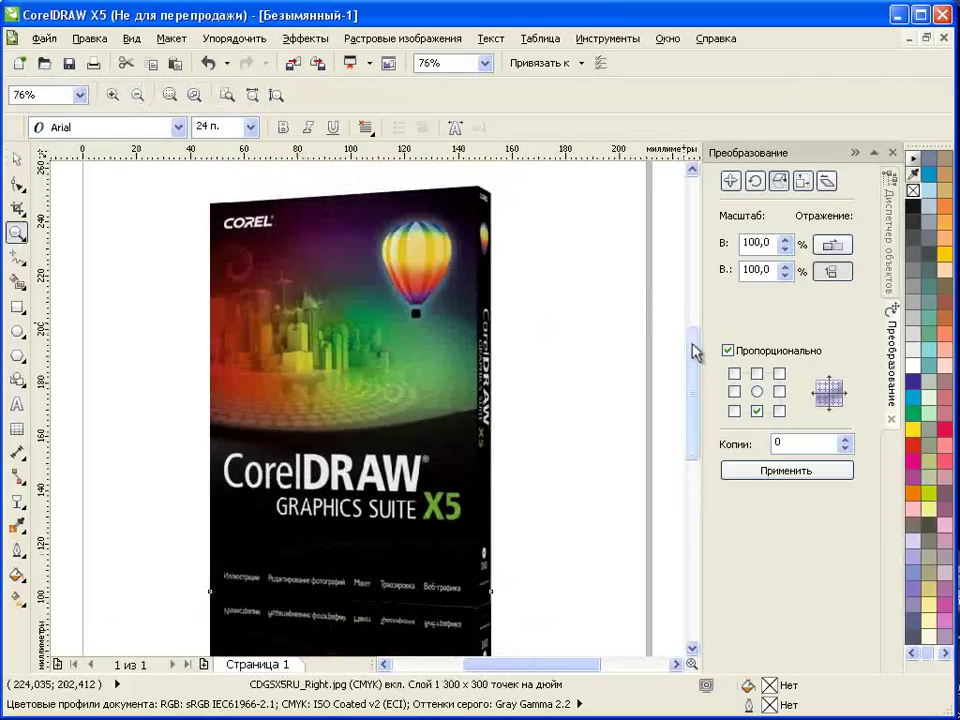
left_click_drag(693, 344, 690, 372)
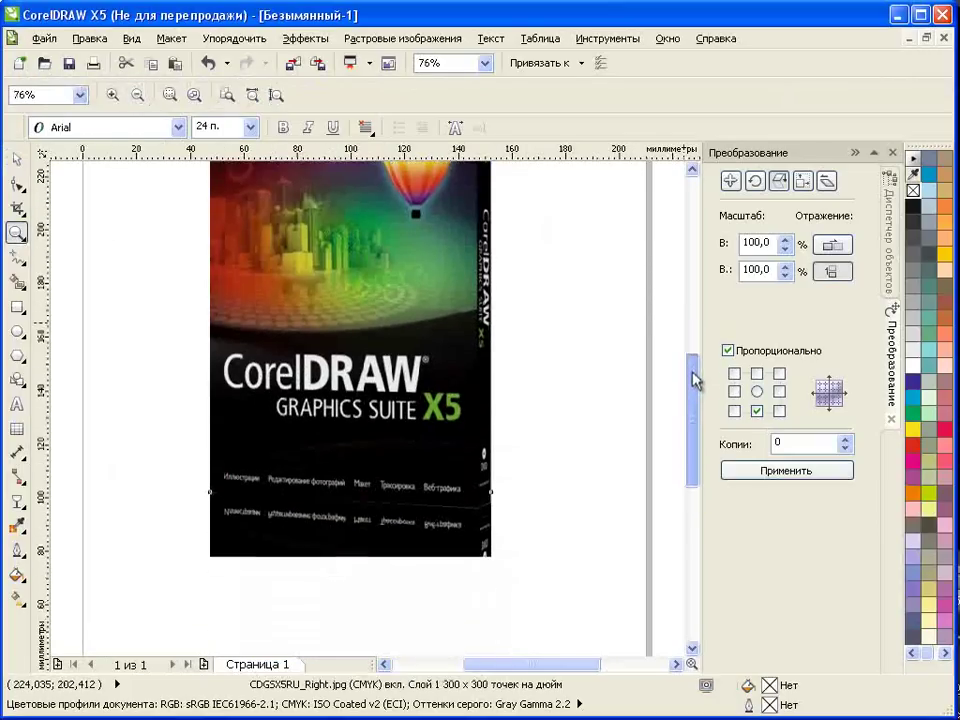
left_click(24, 512)
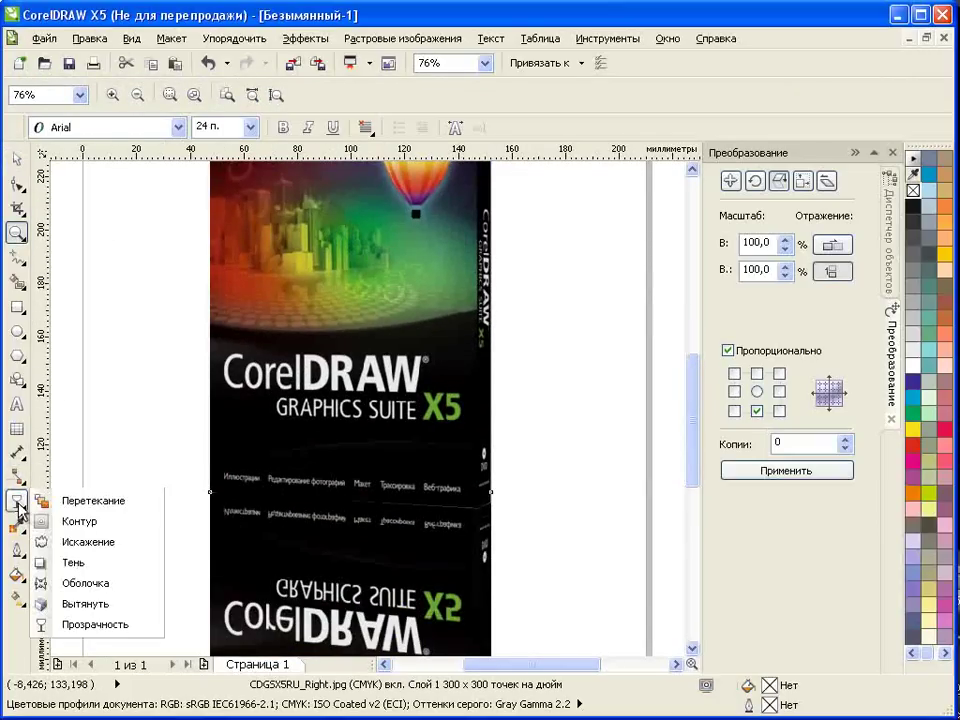
left_click(100, 624)
left_click_drag(344, 214, 340, 572)
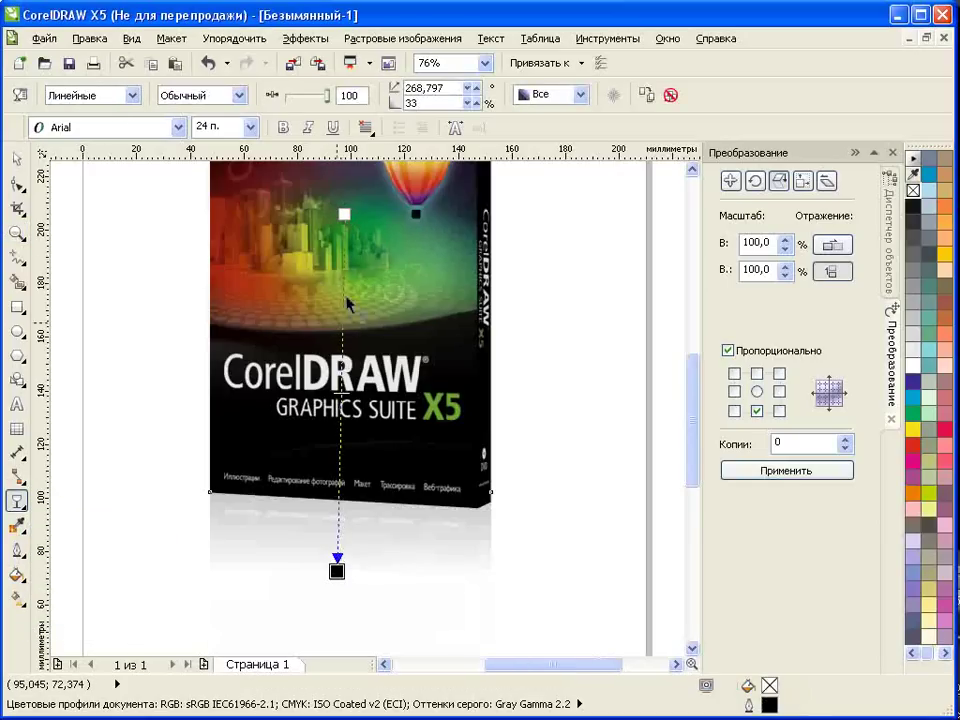
Step: Lower the start and end of the reflection's transparency gradient and shift its midpoint so more of the reflection shows
left_click_drag(344, 214, 340, 298)
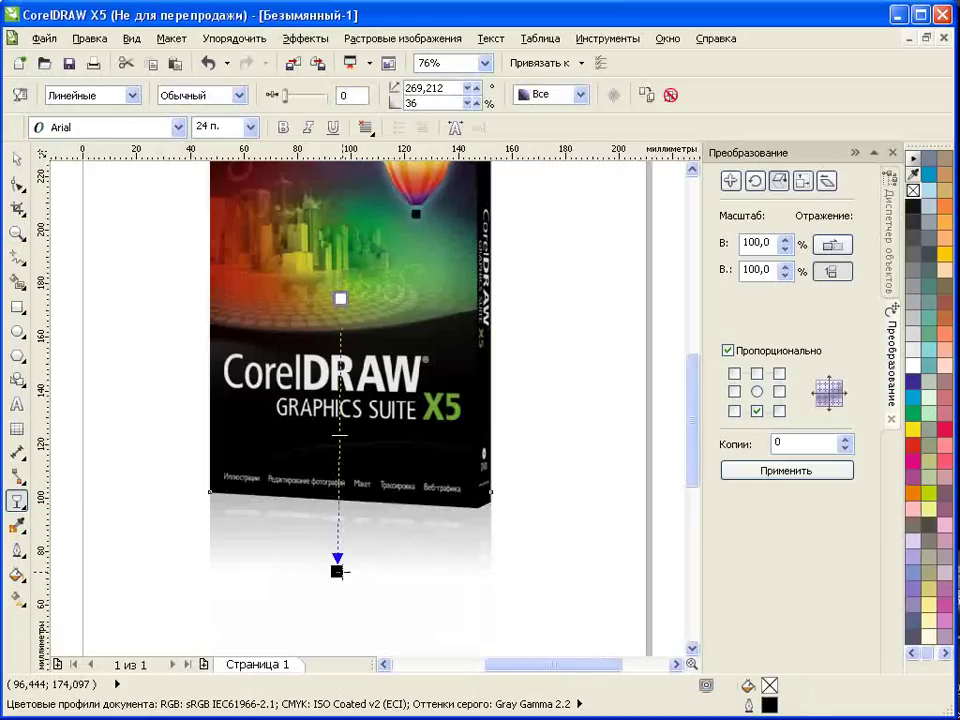
left_click_drag(337, 571, 341, 621)
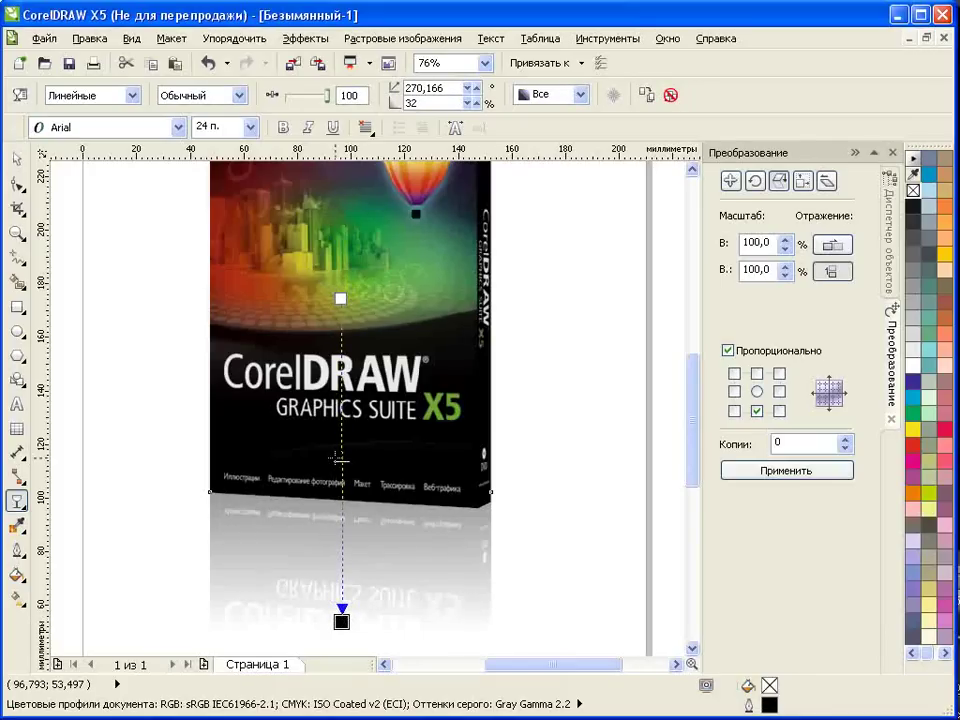
left_click_drag(341, 463, 342, 479)
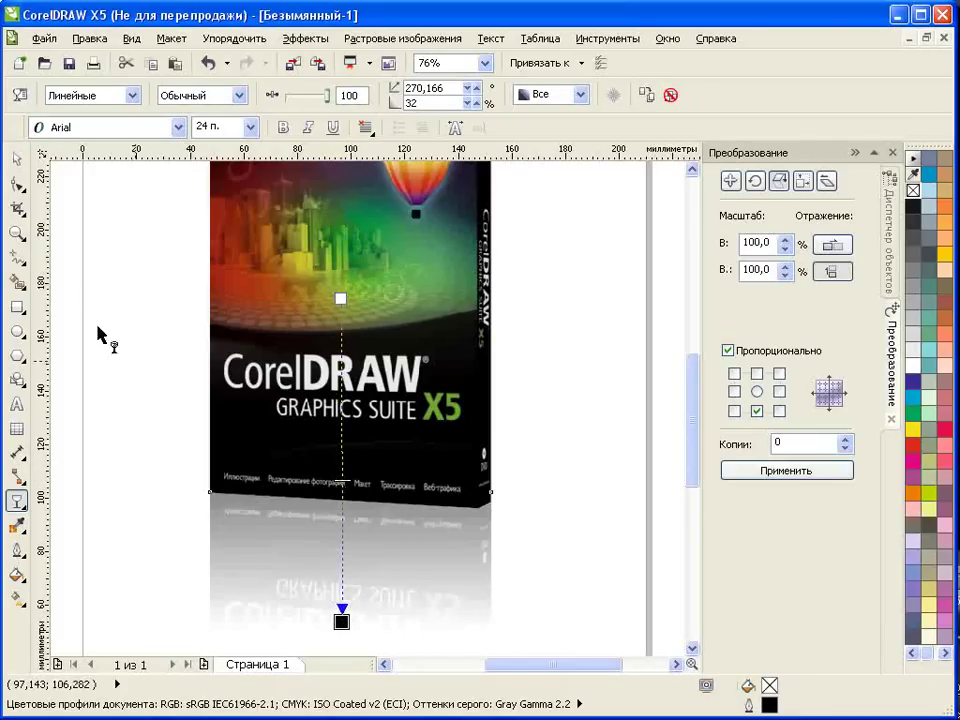
Step: Draw a rectangle about 187 × 250 mm around the box and its reflection, and fill it with cyan (C:100)
left_click(16, 234)
left_click(137, 96)
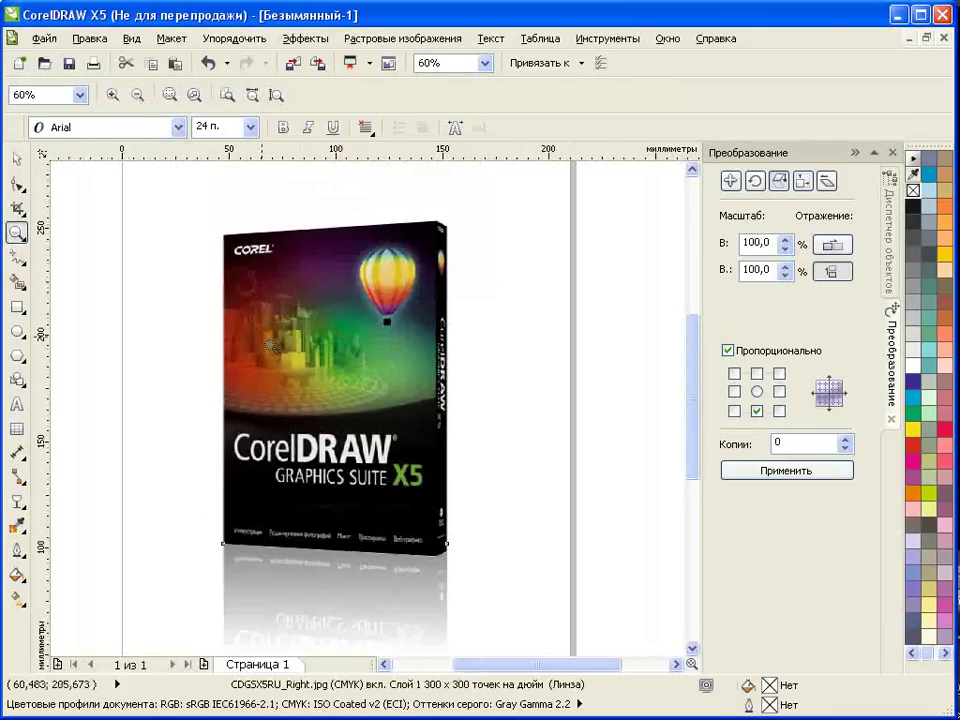
left_click_drag(694, 378, 694, 403)
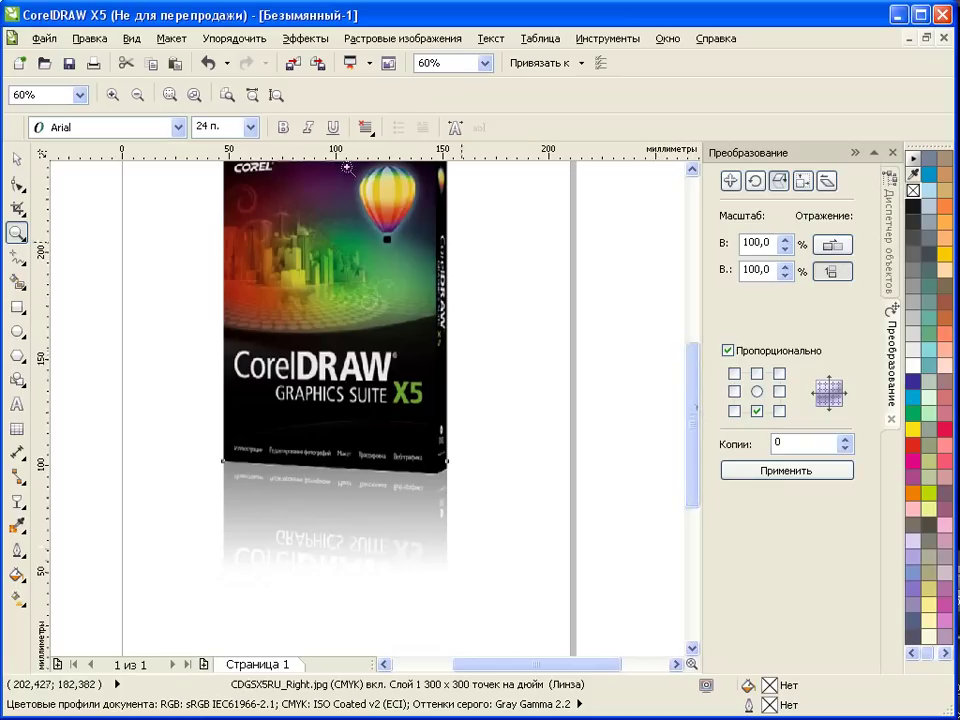
left_click(227, 97)
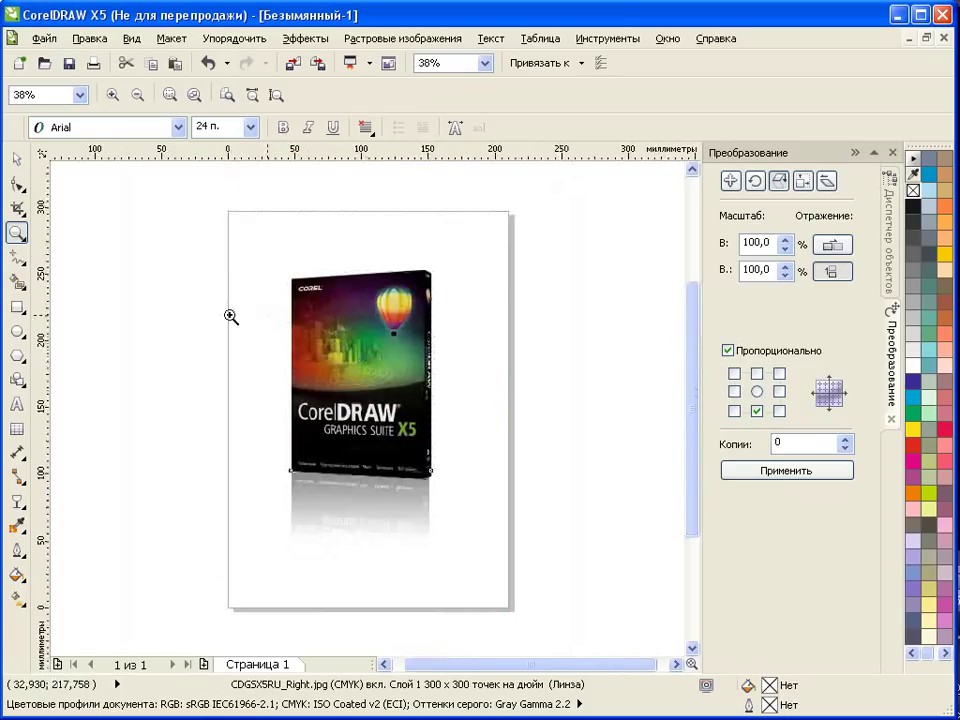
left_click(16, 307)
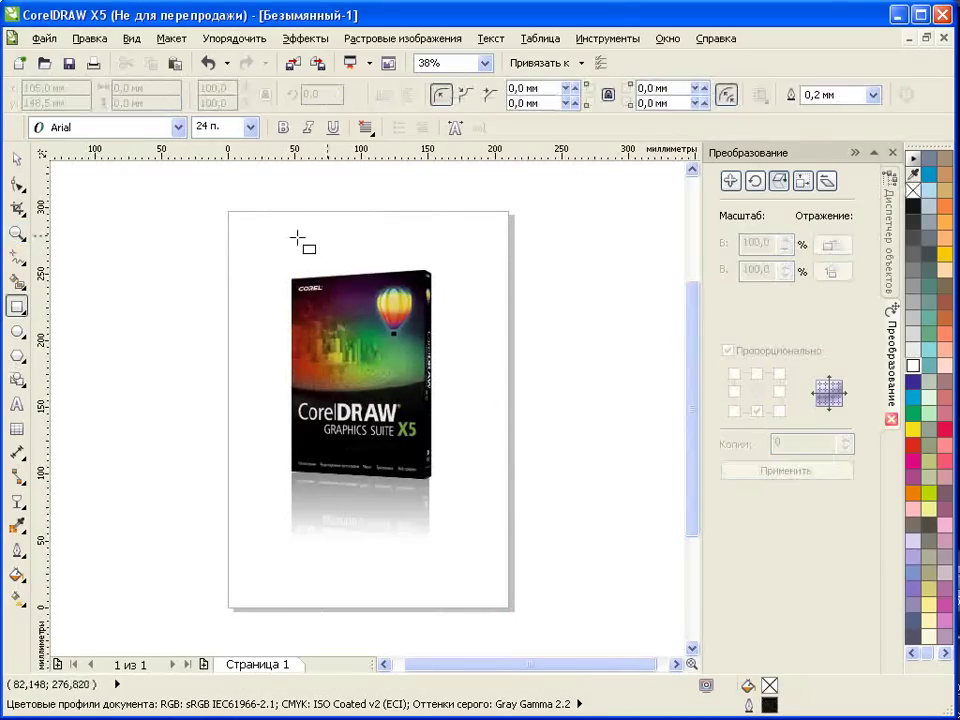
mouse_move(240, 246)
left_mouse_down()
mouse_move(508, 555)
mouse_move(500, 588)
mouse_move(490, 579)
left_mouse_up()
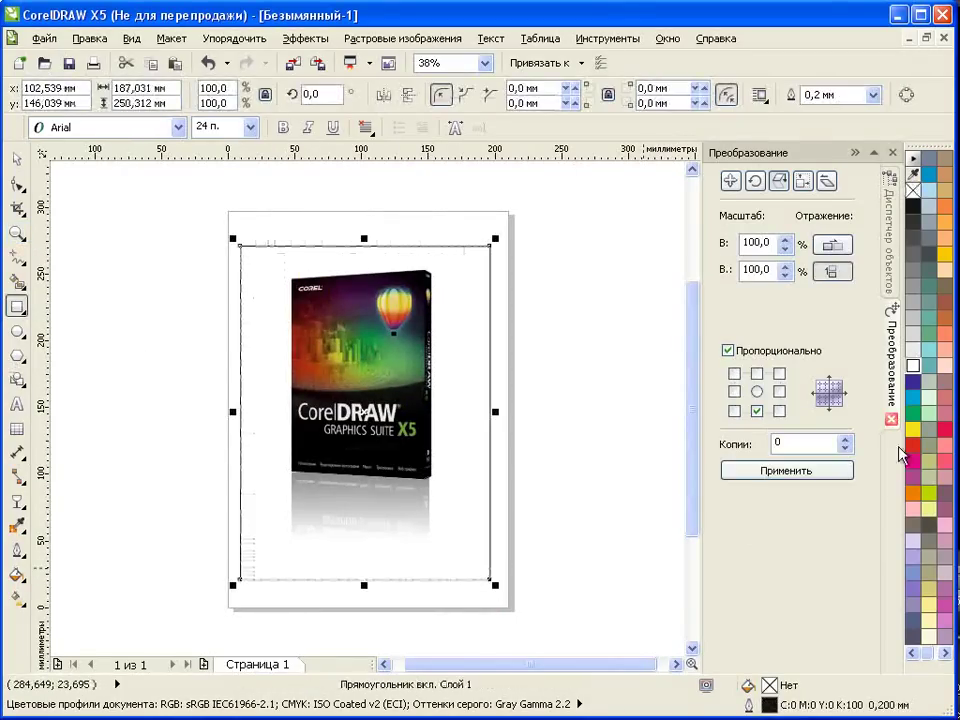
left_click(918, 397)
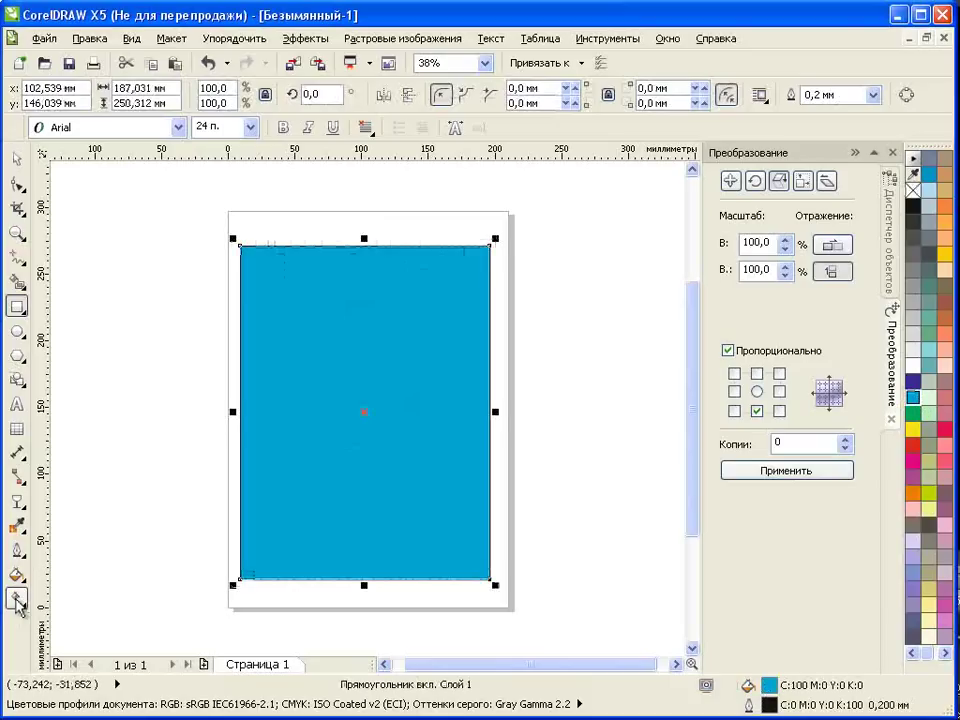
Step: Give the rectangle a linear fountain fill running vertically from cyan at its upper edge to white at its lower edge
left_click(17, 597)
left_click(90, 598)
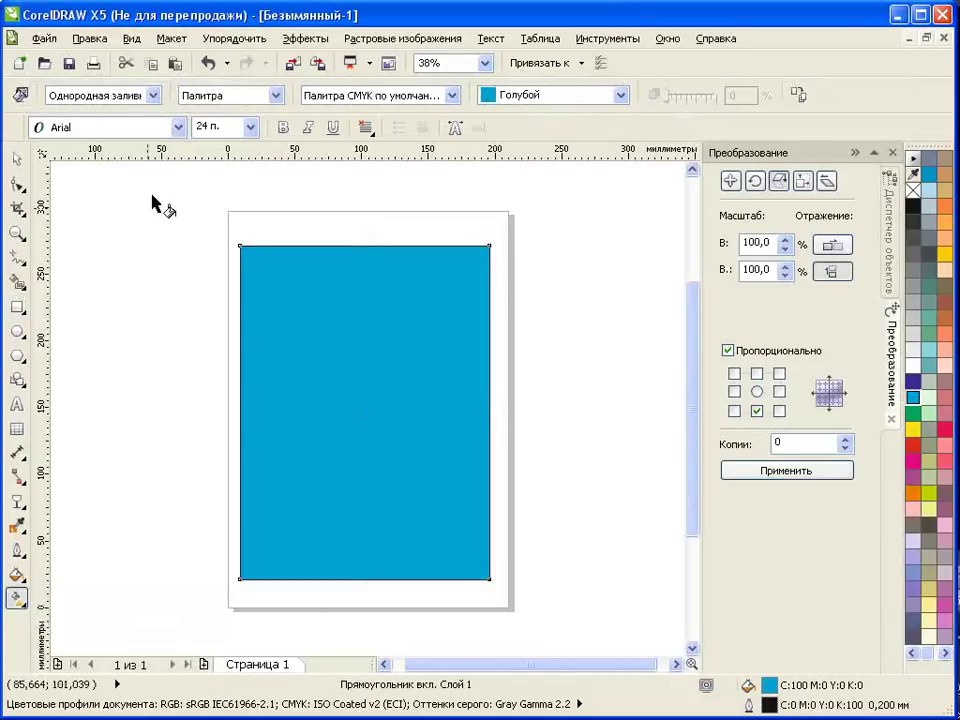
left_click(153, 95)
left_click(128, 137)
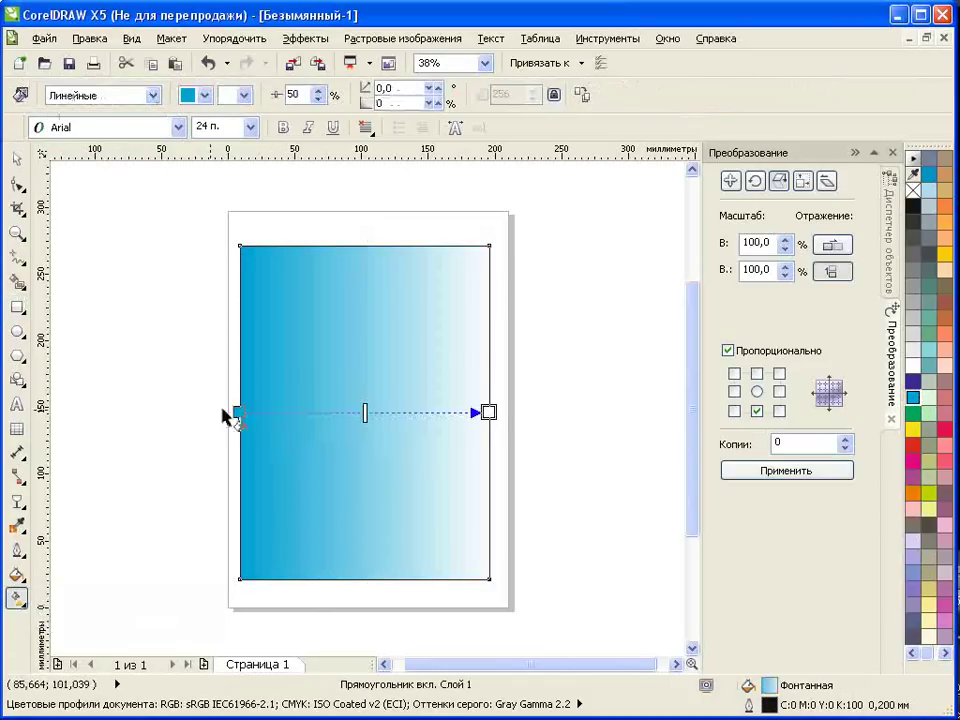
left_click_drag(240, 411, 346, 250)
left_click_drag(489, 411, 355, 575)
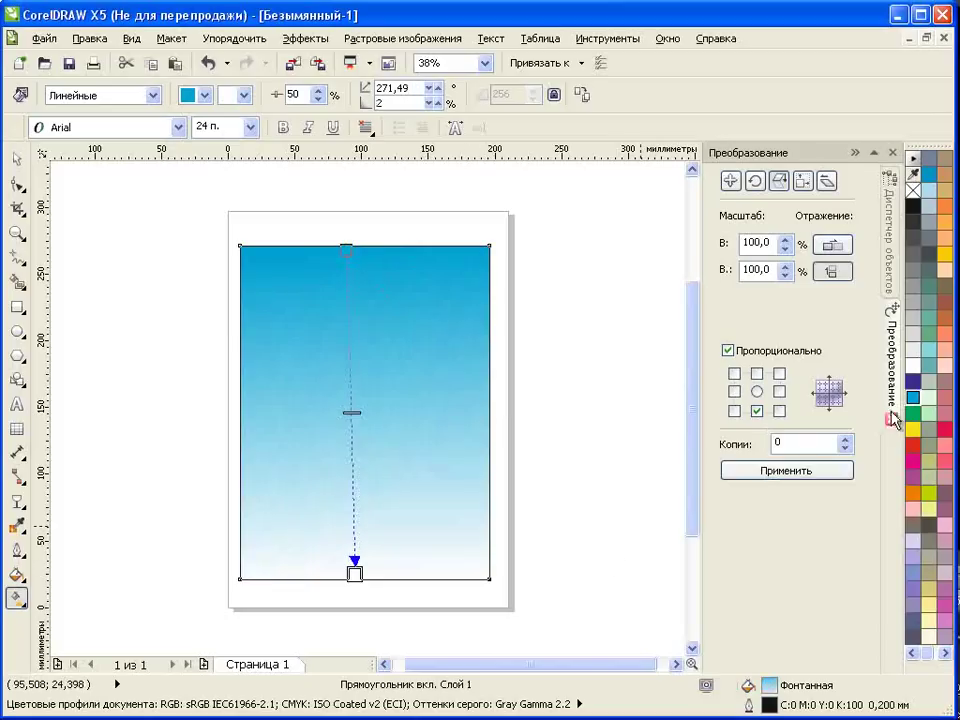
Step: Change the gradient's lower end color to cyan and add a white color node slightly below its middle
left_click_drag(914, 401, 355, 573)
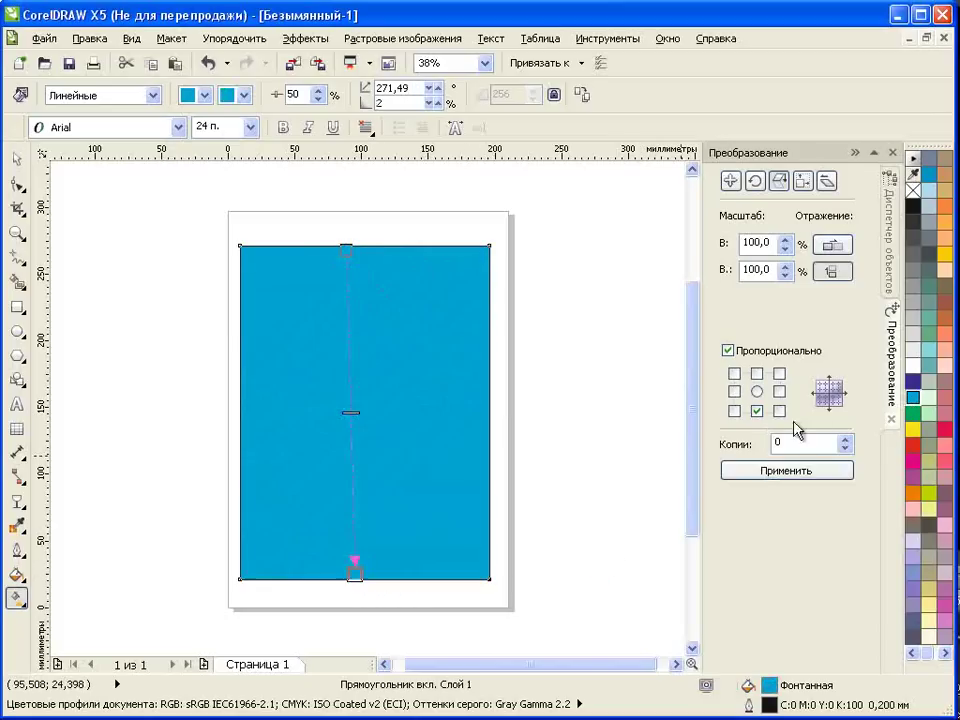
left_click(352, 447)
left_click_drag(917, 386, 875, 379)
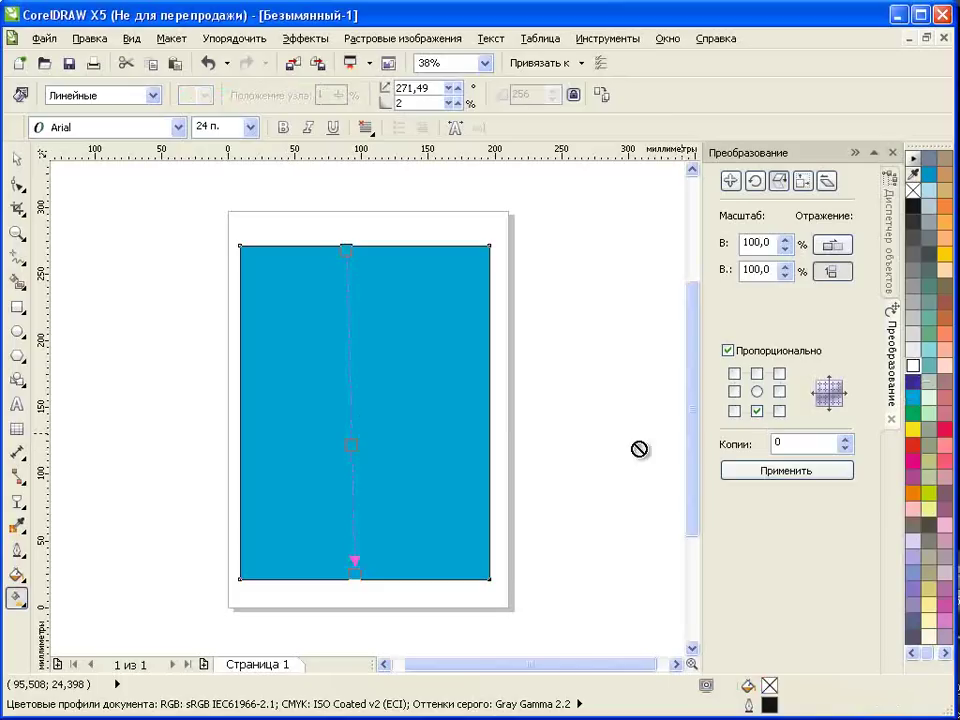
left_click_drag(352, 450, 351, 445)
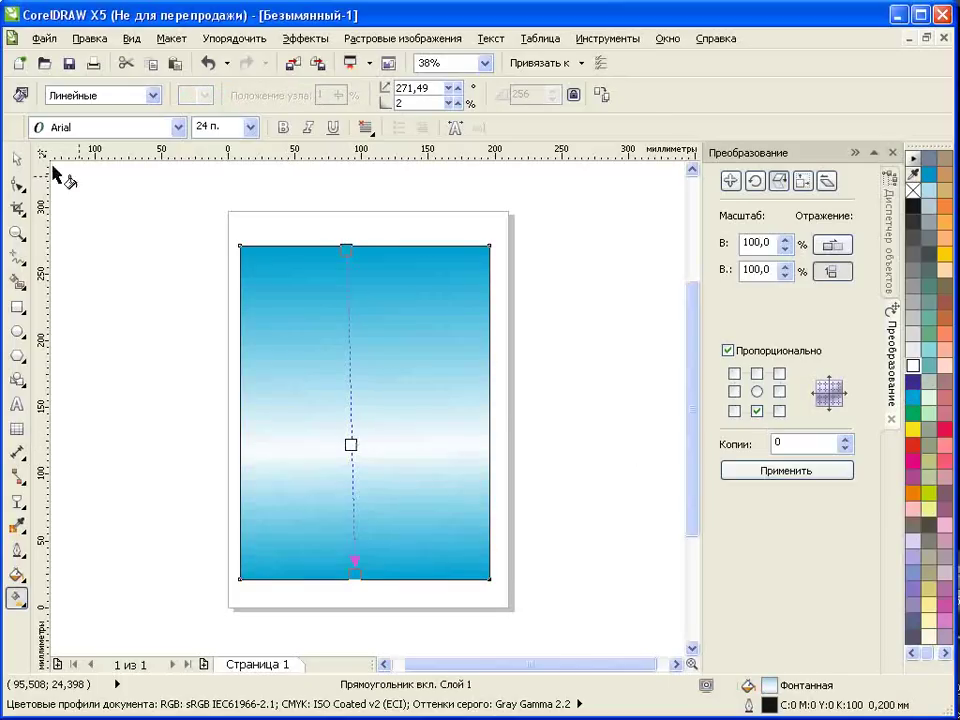
Step: Straighten the background gradient toward vertical and move its white node to position 67%, level with the box's base
left_click(16, 160)
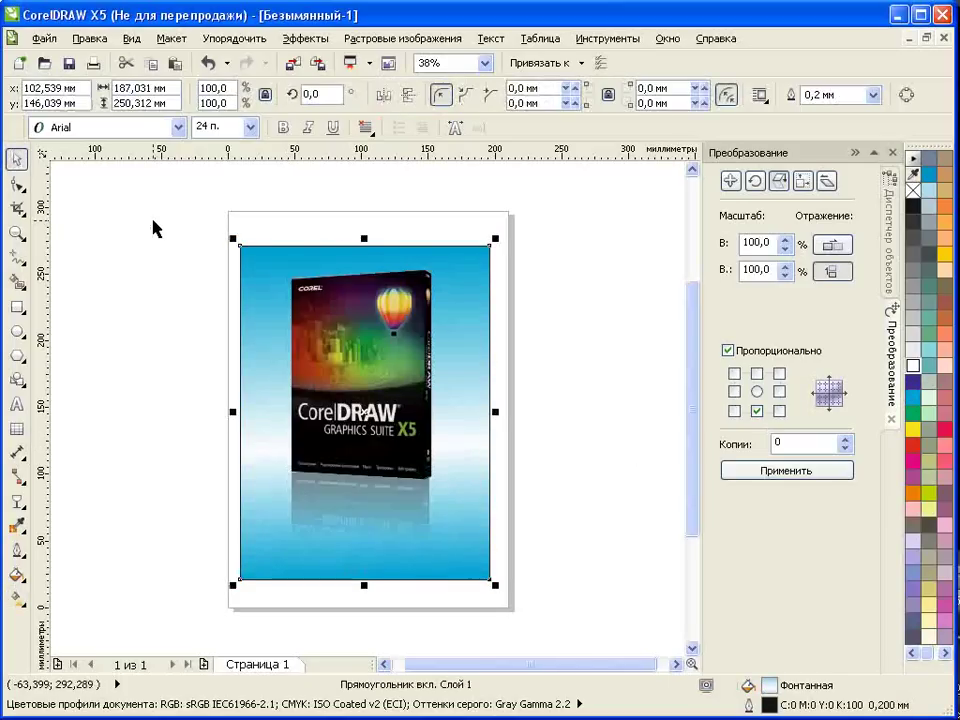
left_click(16, 598)
left_click_drag(357, 572, 344, 579)
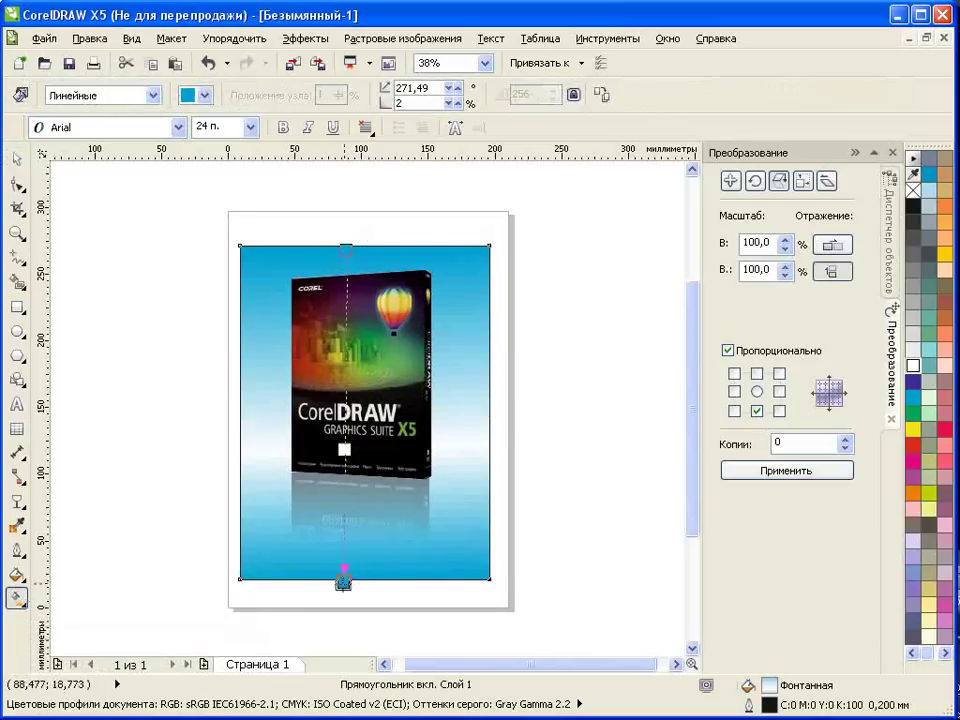
left_click_drag(344, 449, 344, 470)
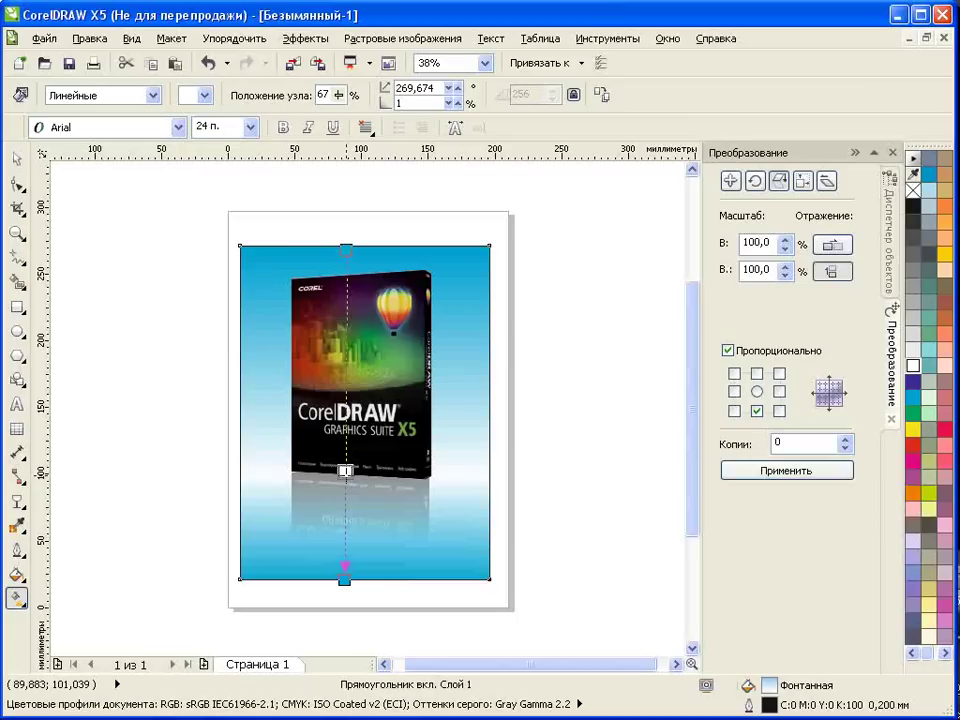
Step: Remove the background rectangle's outline and deselect it to inspect the finished composition
left_click(16, 158)
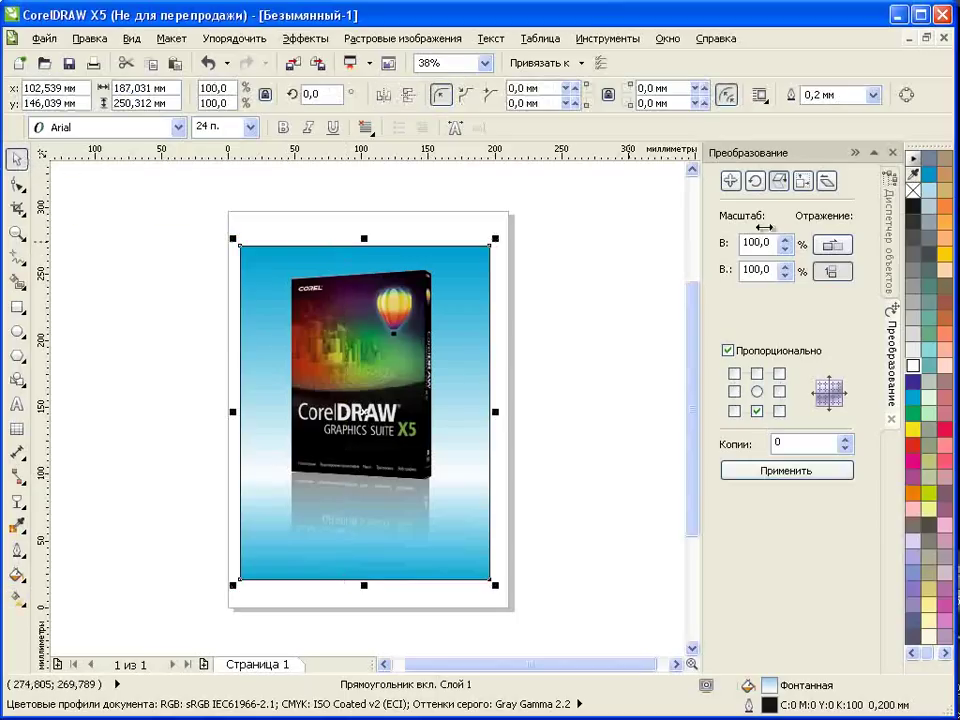
right_click(913, 193)
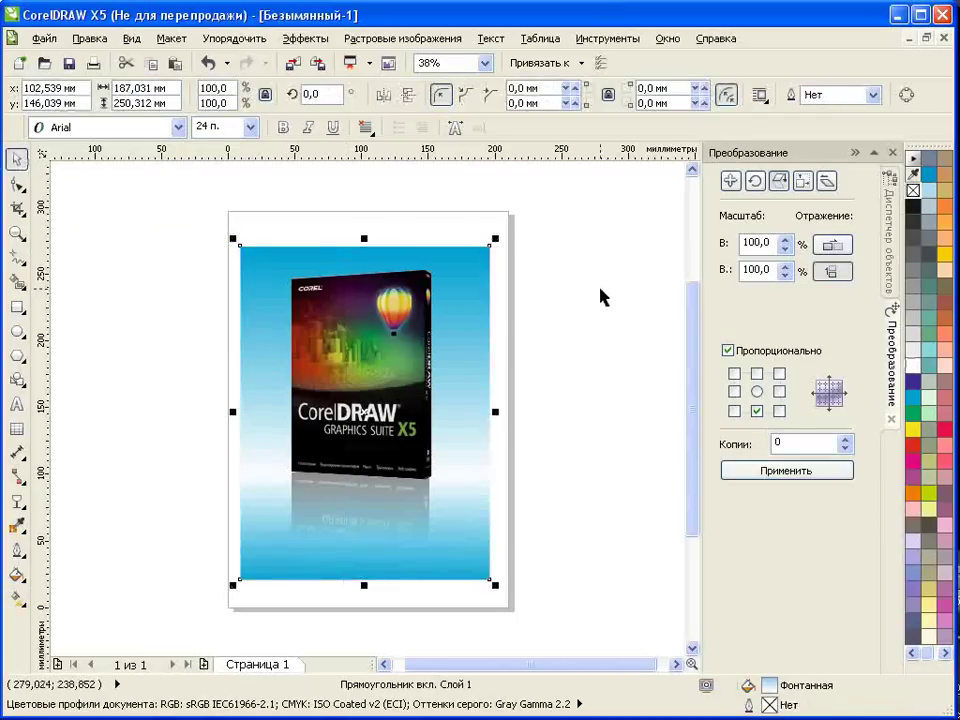
left_click(602, 298)
key("z")
left_click(376, 388)
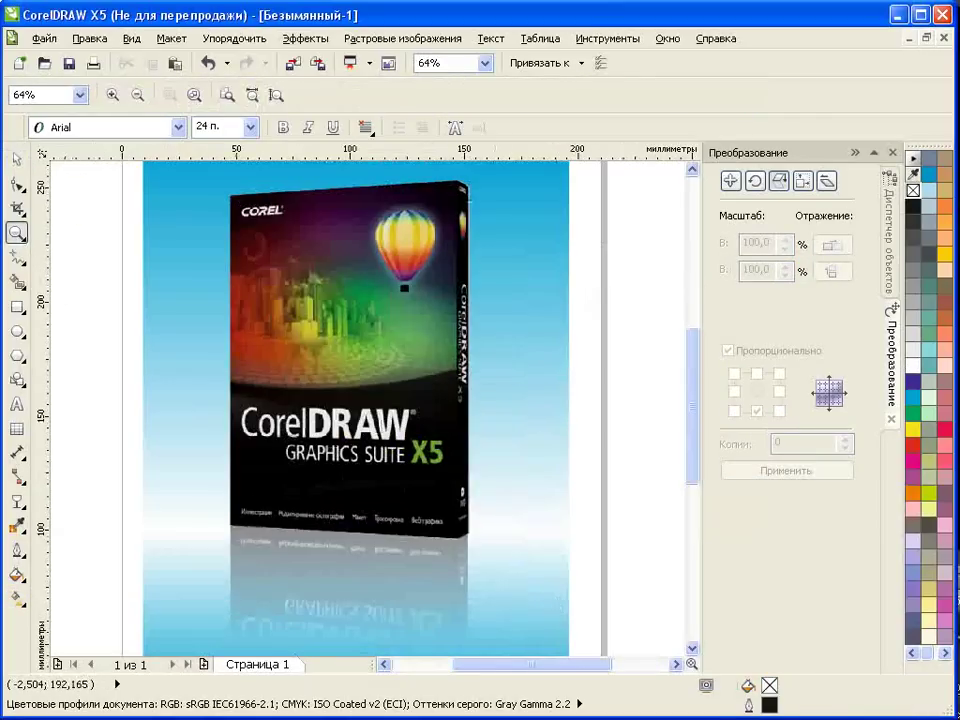
left_click(17, 162)
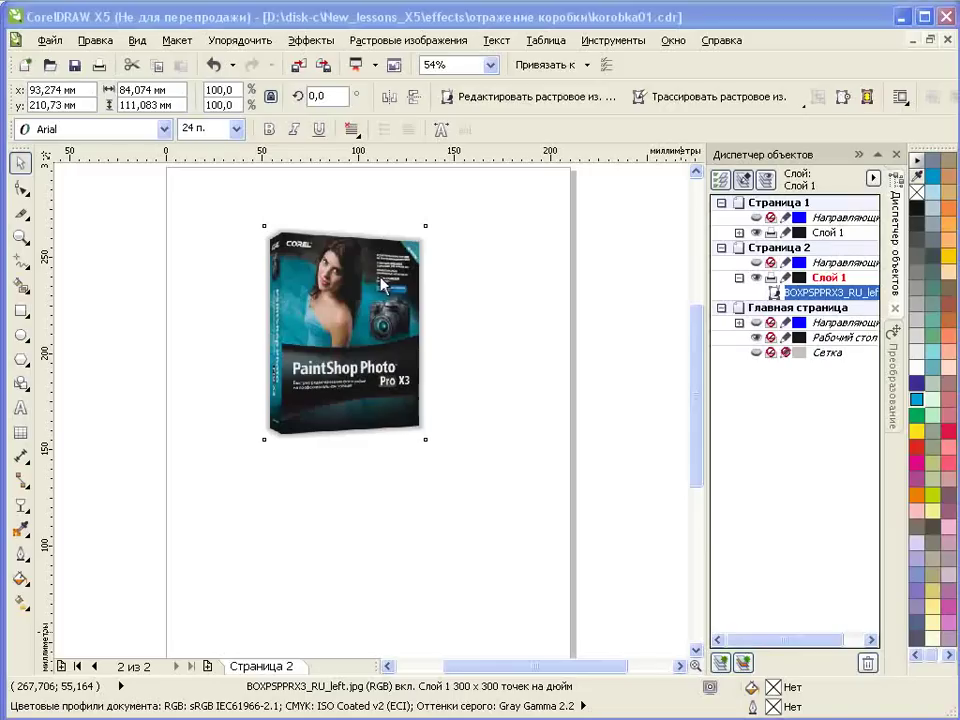
Step: Open the PaintShop Photo box bitmap BOXPSPPRX3_RU_left.jpg for editing in Corel PHOTO-PAINT
left_click(498, 98)
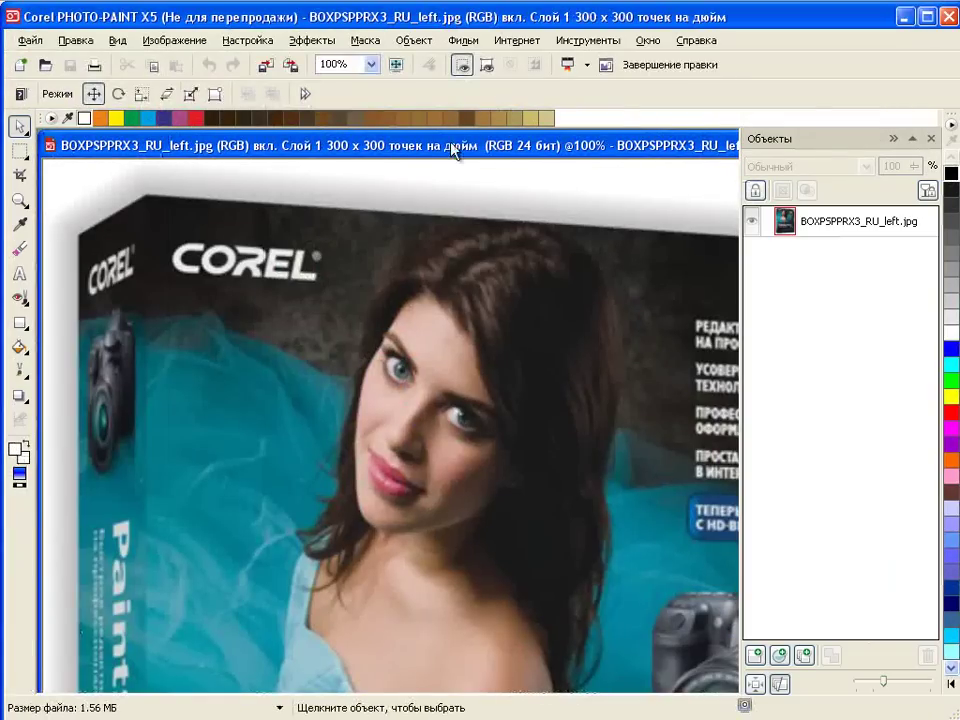
left_click(370, 65)
left_click(360, 94)
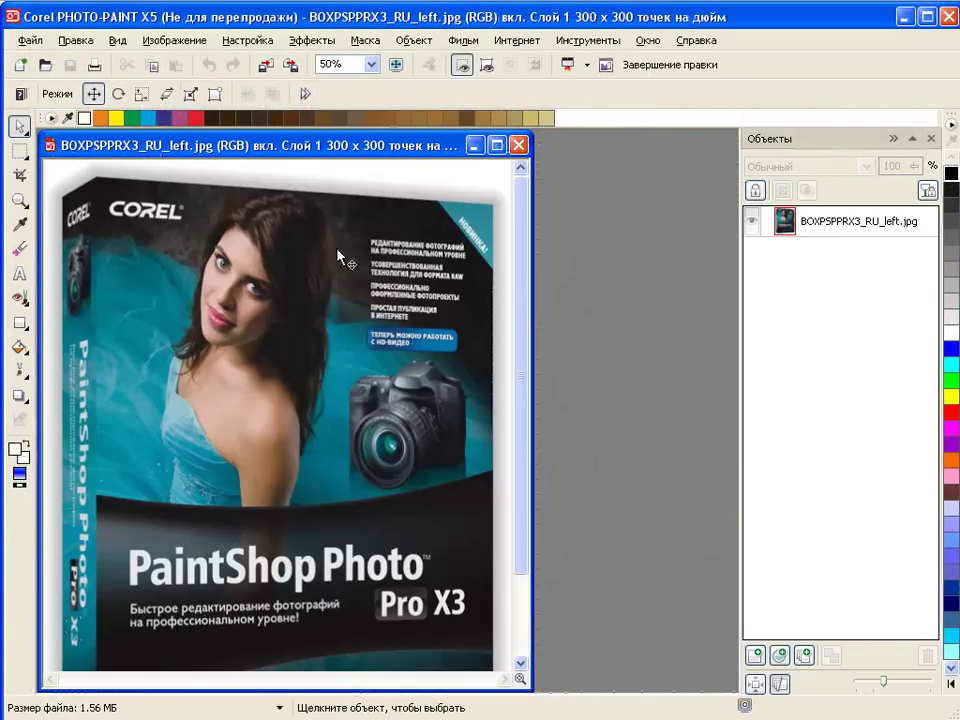
Step: Mask the white surroundings with the Magic Wand at tolerance 35, invert the mask, and create an object from the masked box
left_click(20, 152)
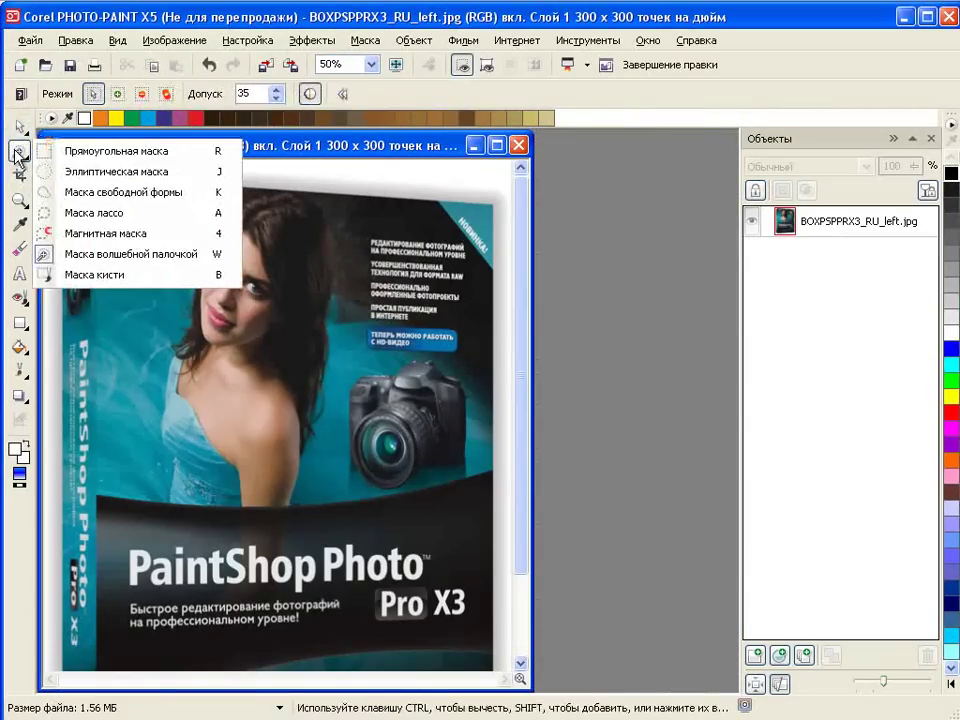
left_click(92, 254)
left_click(303, 190)
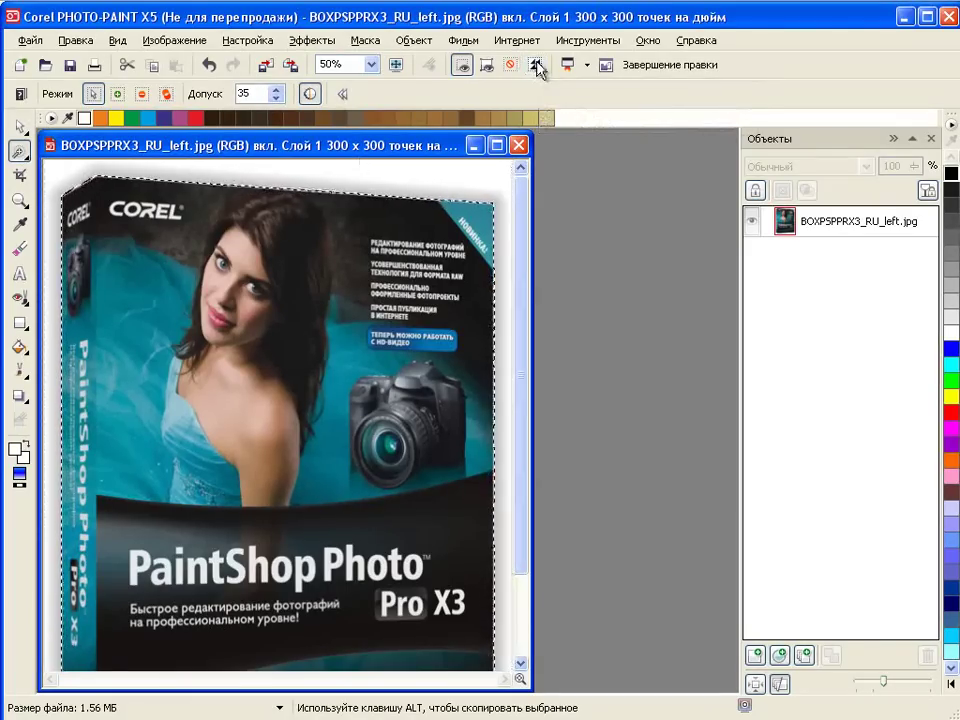
left_click(412, 40)
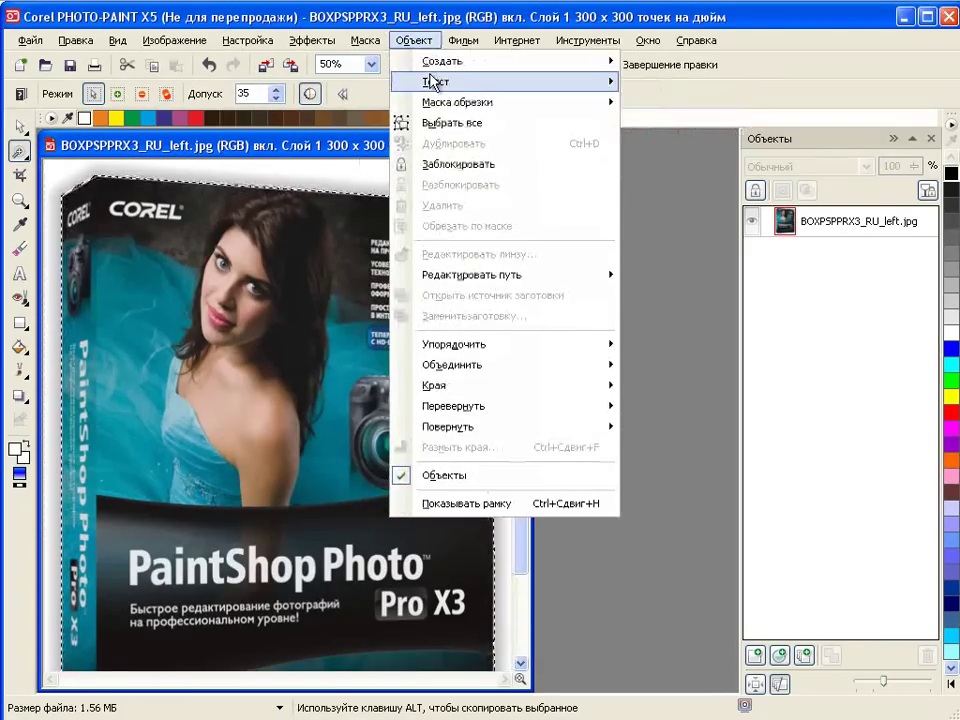
mouse_move(590, 64)
left_click(740, 92)
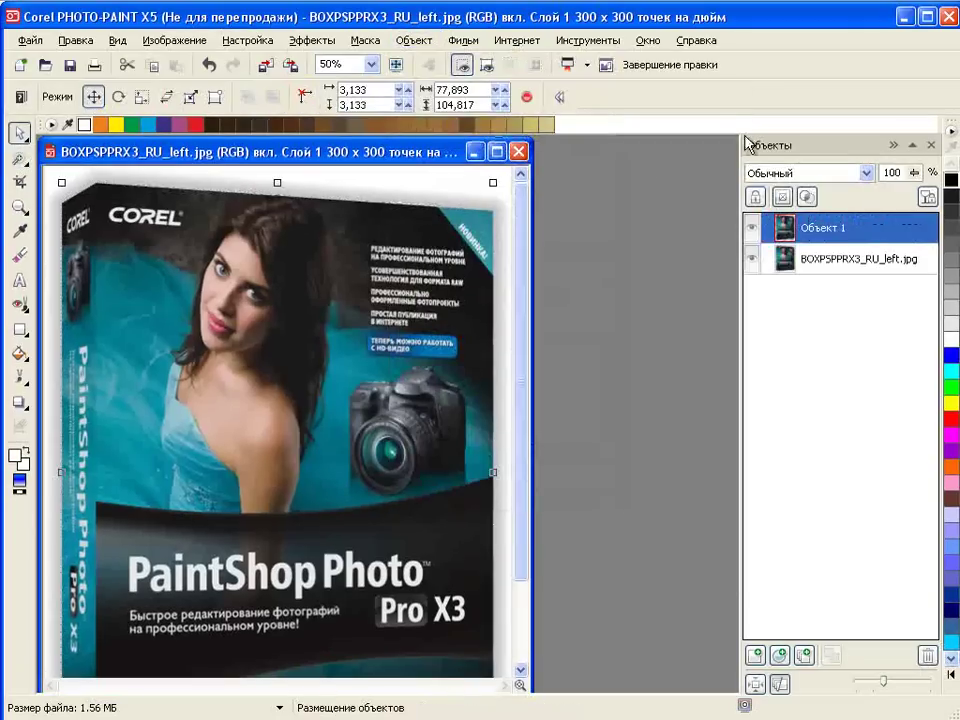
Step: Delete the original background object and finish editing to send the cut-out box back to CorelDRAW
left_click(830, 262)
left_click(928, 655)
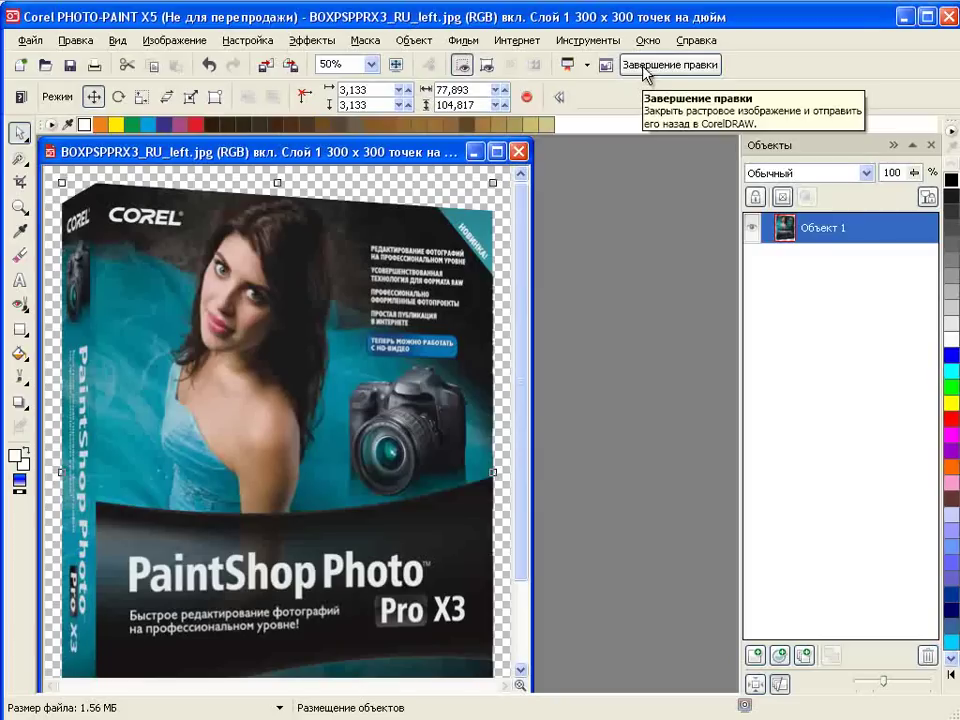
left_click(648, 68)
left_click(405, 398)
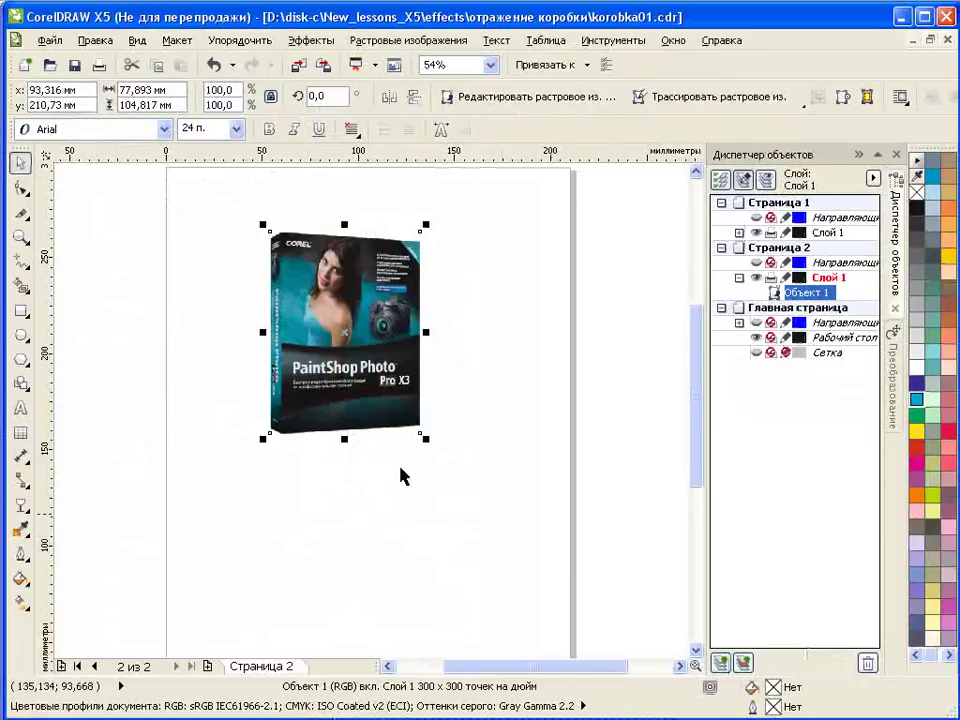
Step: Create a boundary curve around the PaintShop box bitmap
left_click(243, 42)
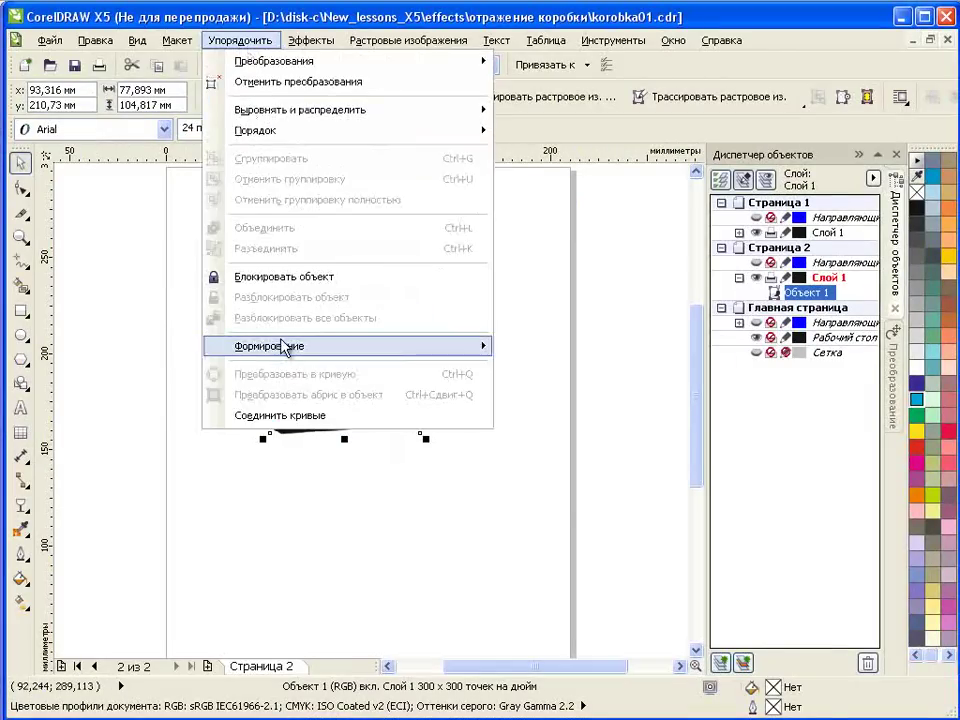
mouse_move(290, 348)
left_click(583, 473)
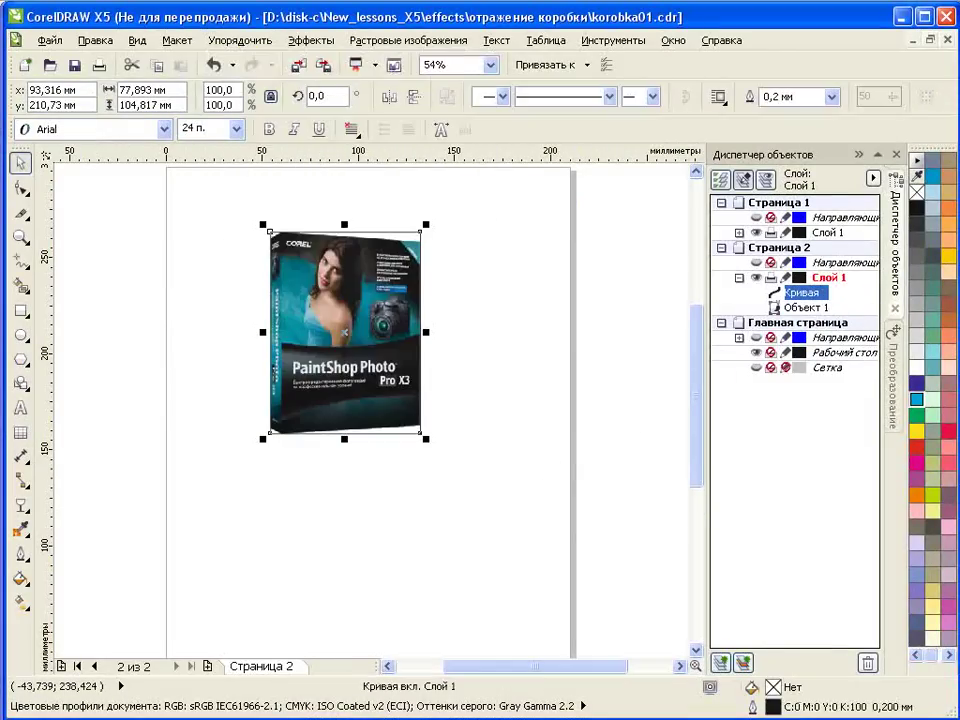
Step: Reshape the boundary curve's upper side with the Shape tool, adding a node at the spine edge and moving the corner nodes onto the box
left_click(20, 237)
left_click_drag(264, 221, 433, 450)
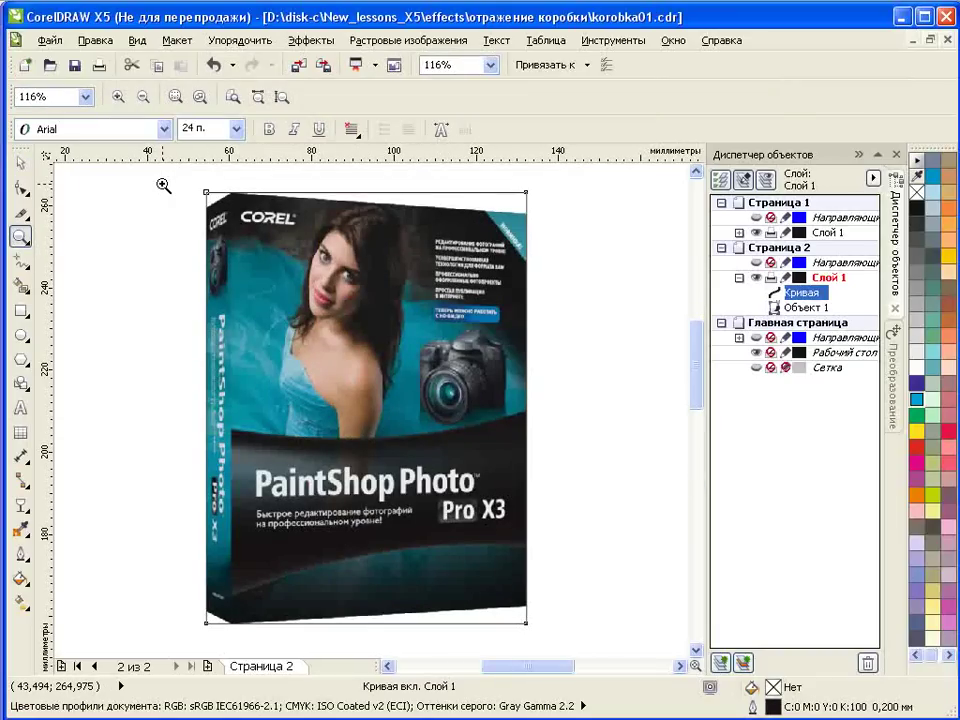
left_click(22, 190)
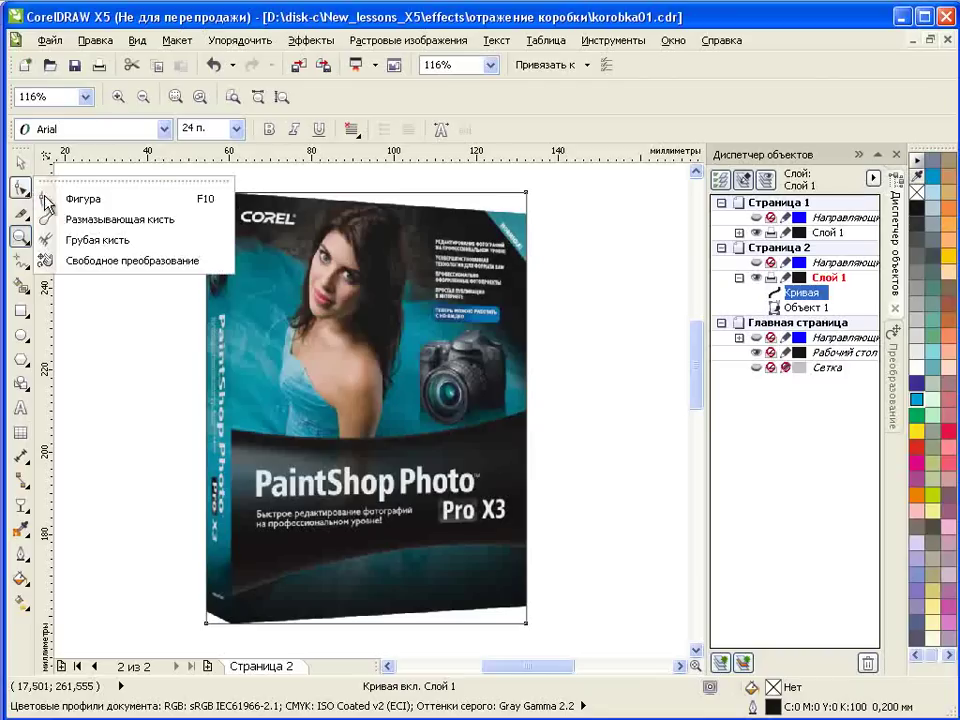
left_click(84, 199)
left_click_drag(236, 221, 206, 208)
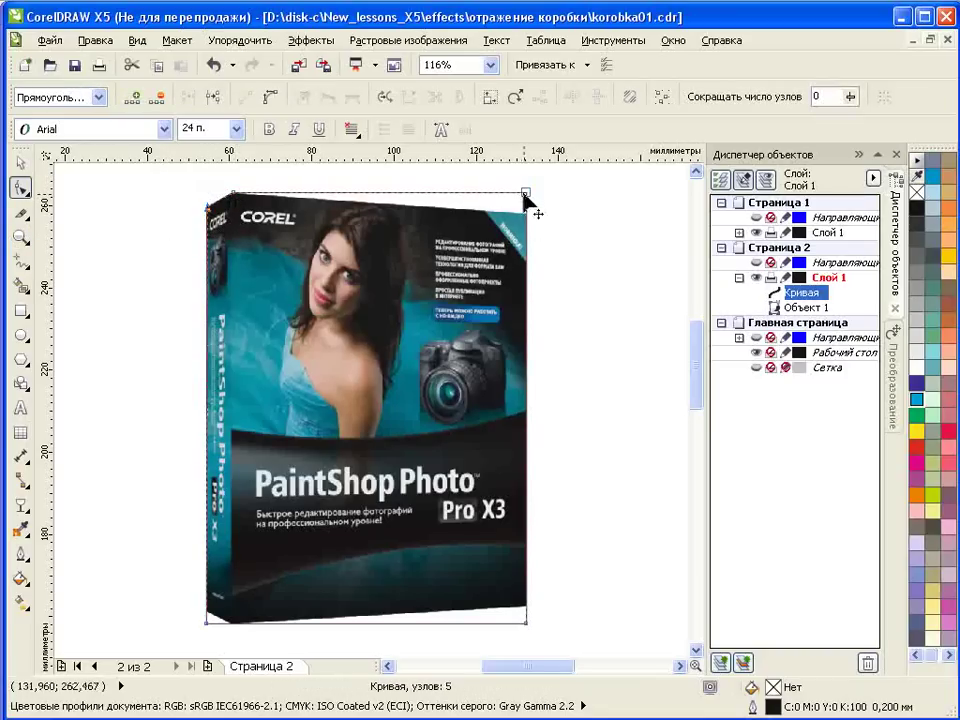
left_click_drag(526, 194, 527, 214)
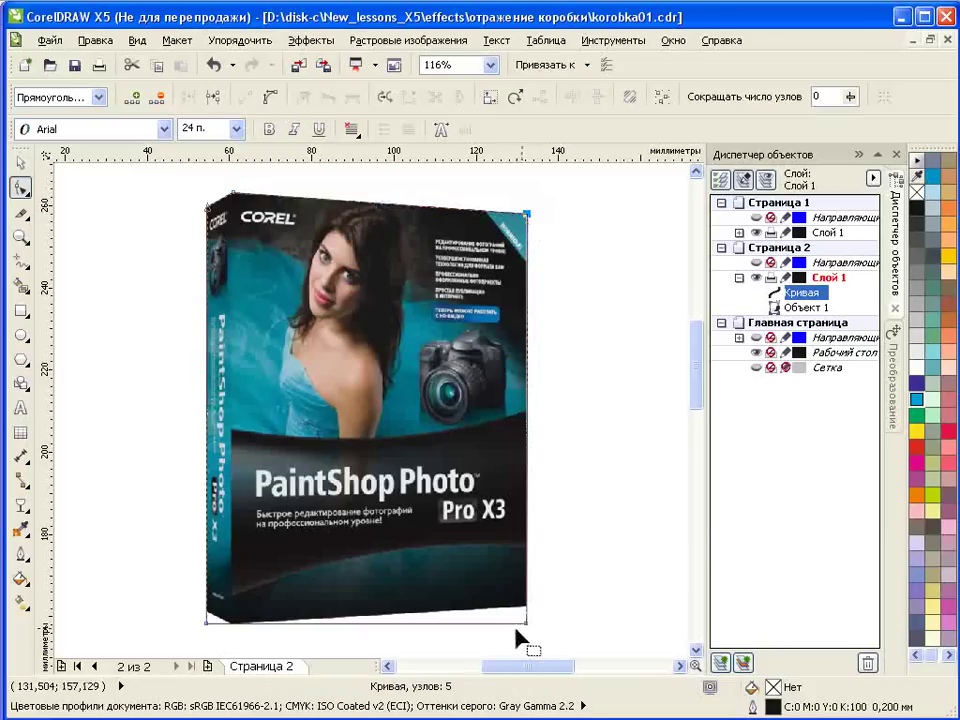
Step: Add a node at the spine's lower edge, fit the curve's bottom corners to the box, and fine-tune the upper corner node
double_click(232, 622)
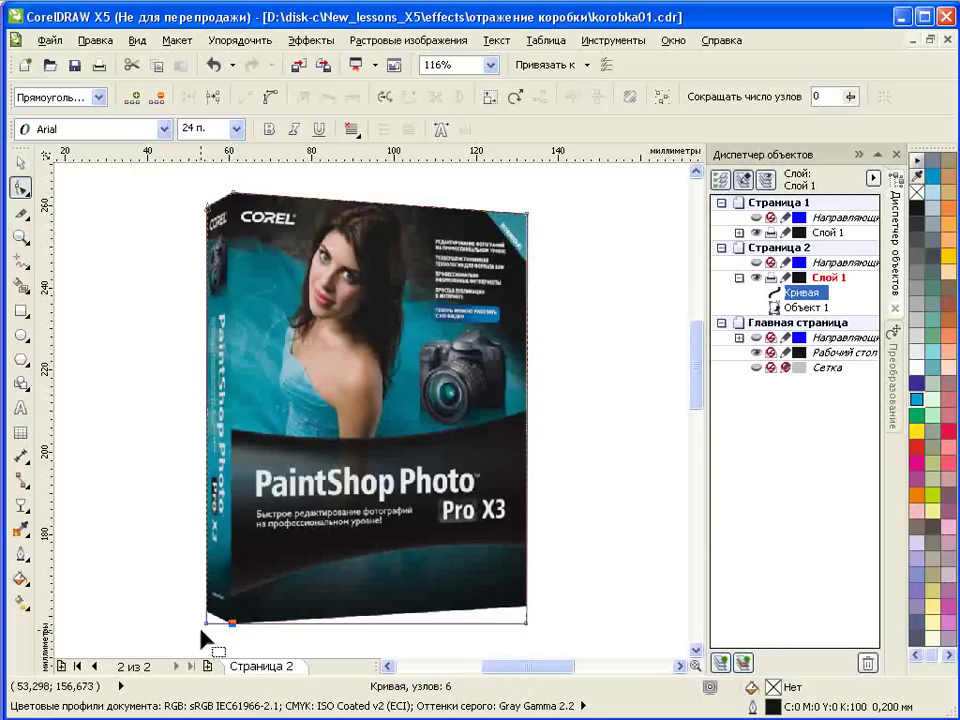
left_click_drag(206, 625, 205, 612)
left_click_drag(521, 625, 524, 606)
left_click_drag(527, 213, 530, 218)
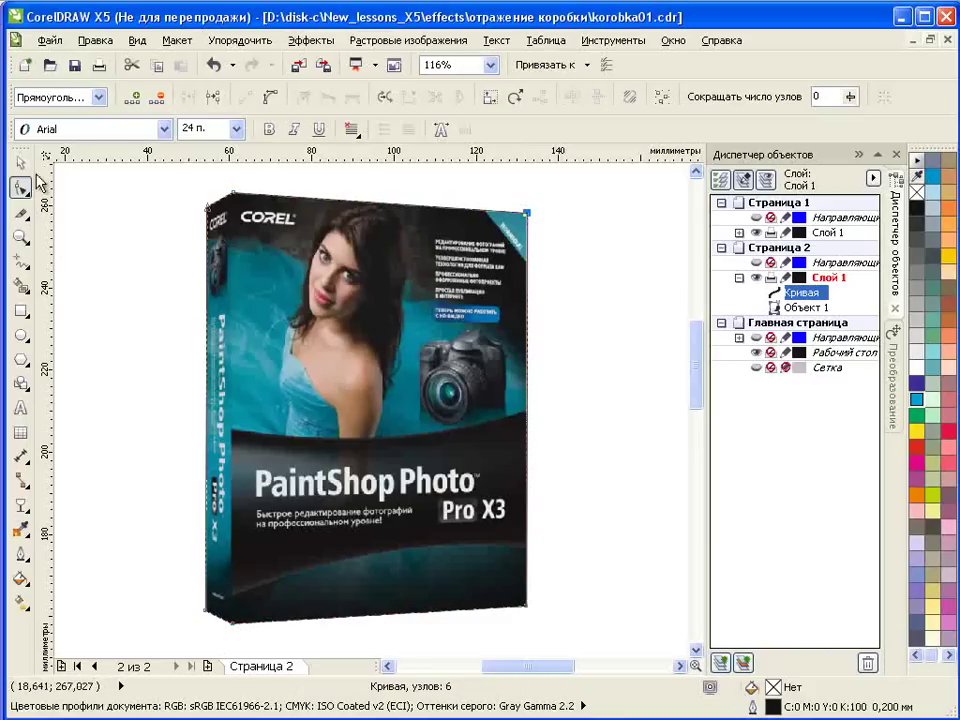
Step: Set the boundary curve's outline width to hairline
left_click(20, 163)
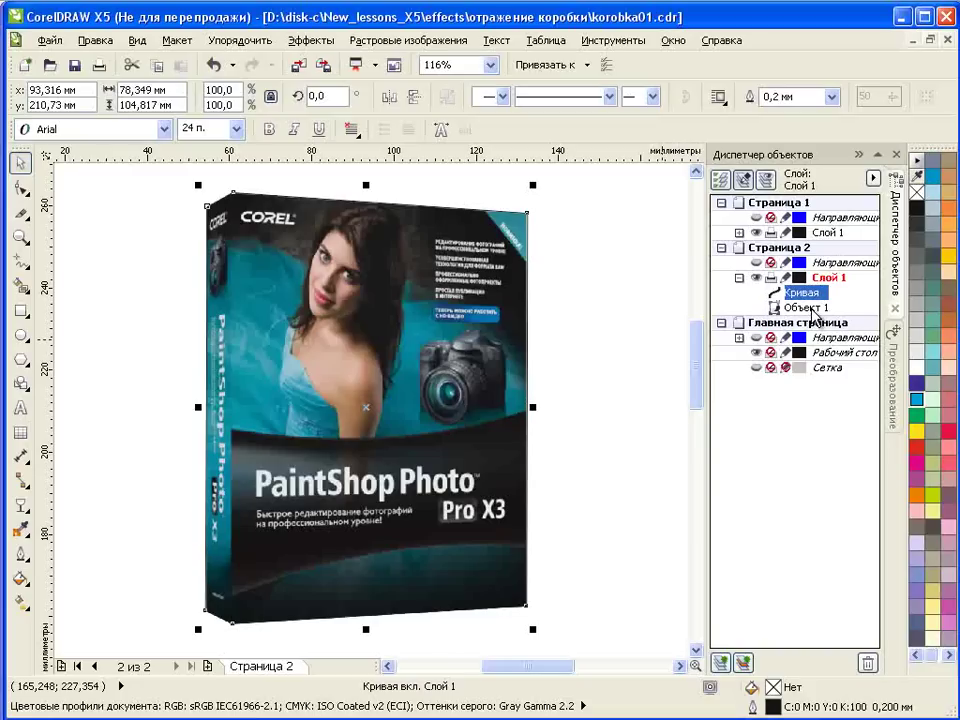
left_click(832, 97)
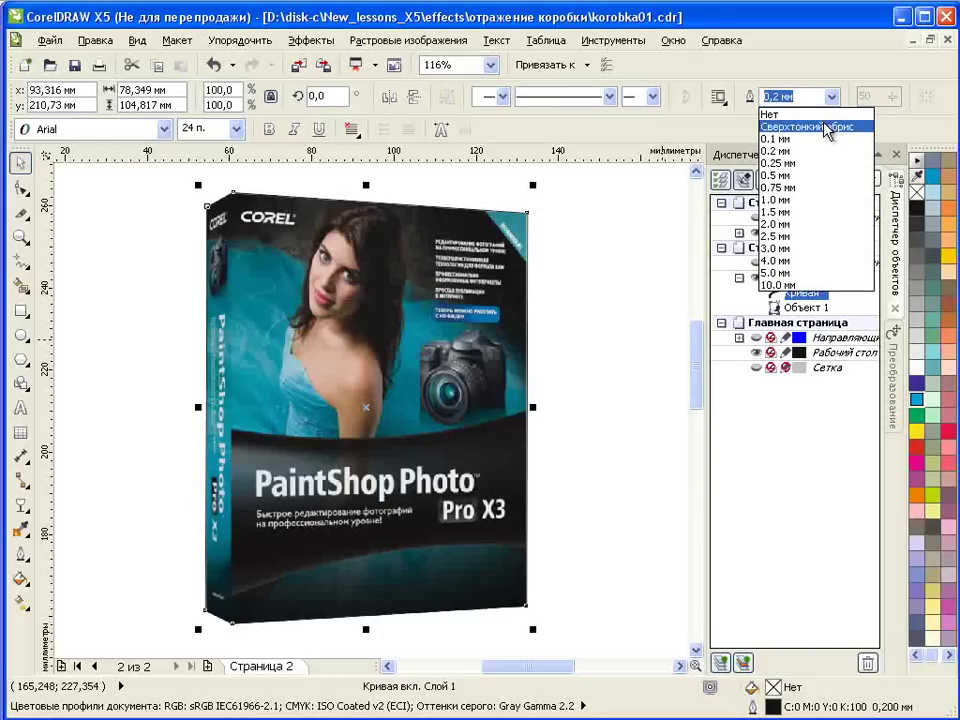
left_click(826, 128)
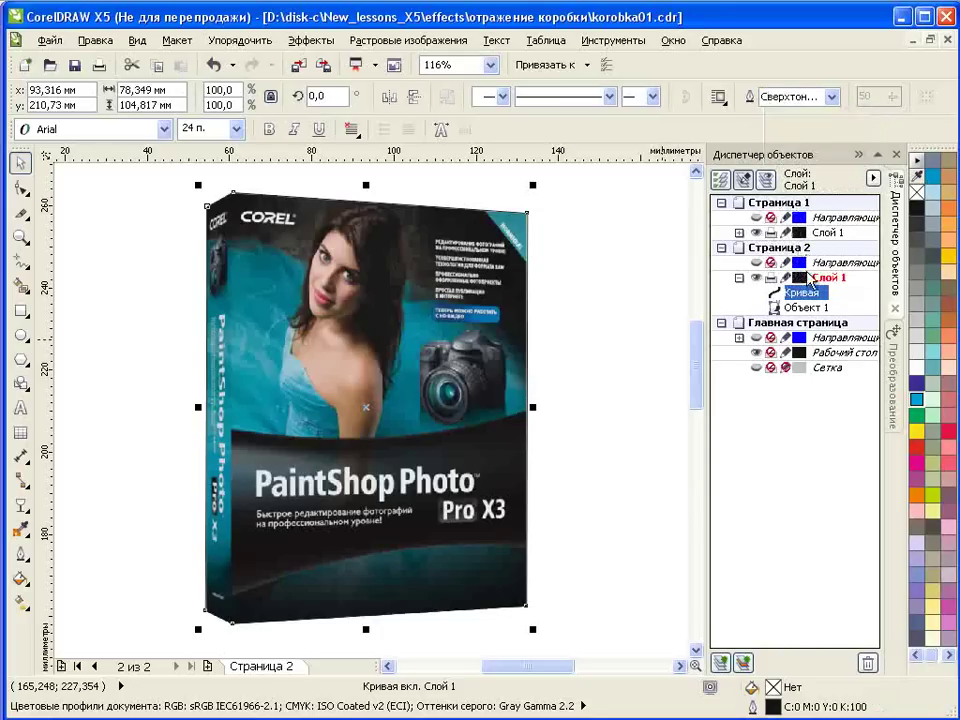
Step: Intersect the boundary curve with the box bitmap and deselect the result
key("ctrl+a")
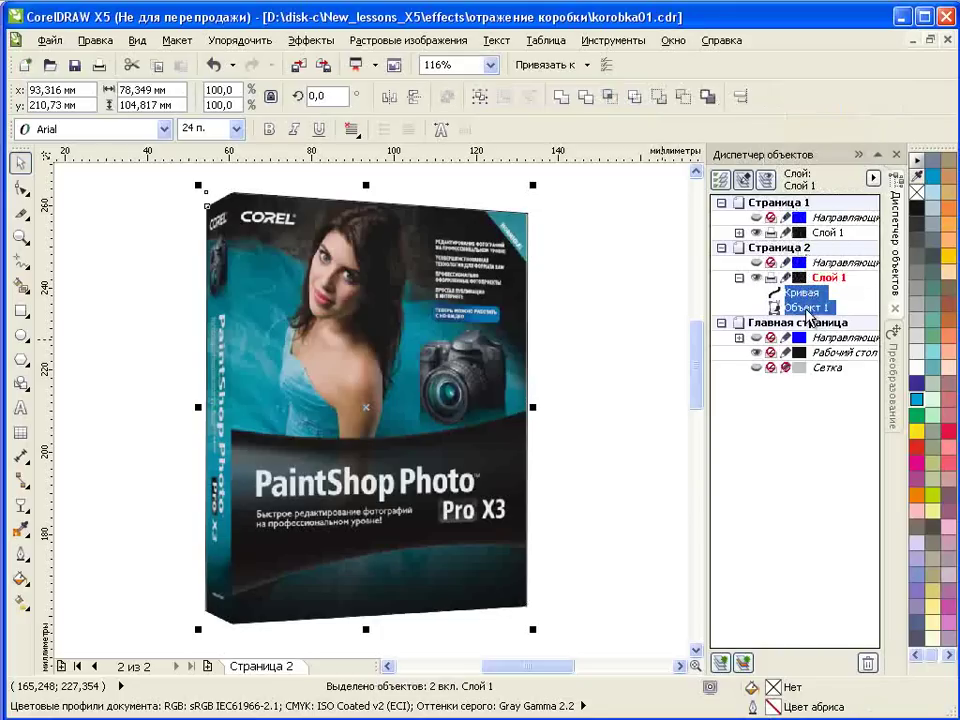
left_click(610, 98)
left_click(602, 300)
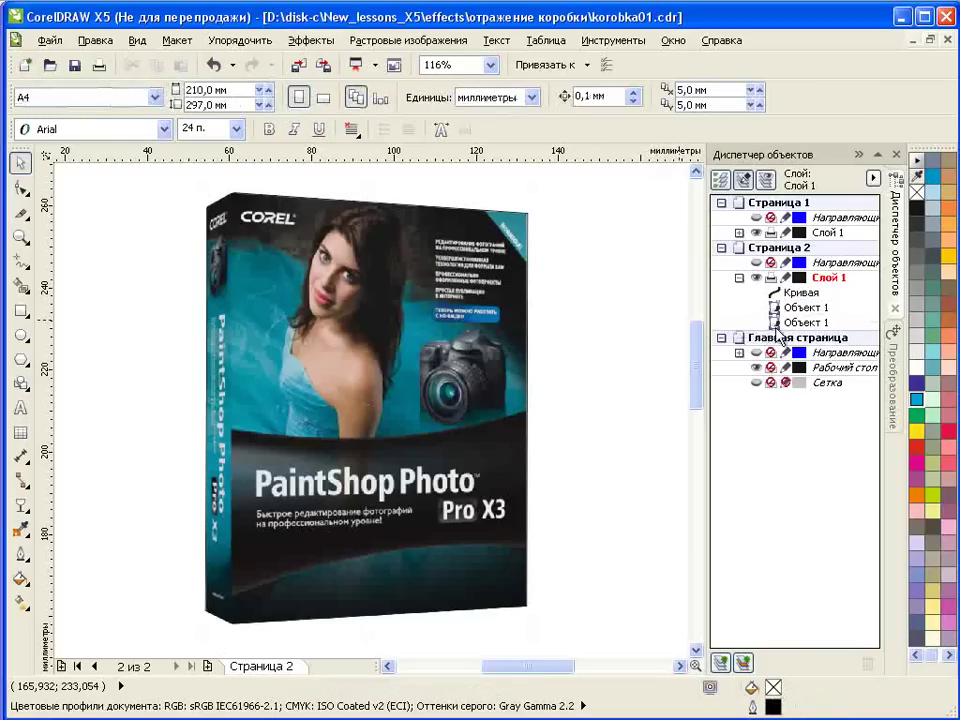
Step: Delete the original box bitmap and the boundary curve, and copy the remaining clipped bitmap
left_click(786, 323)
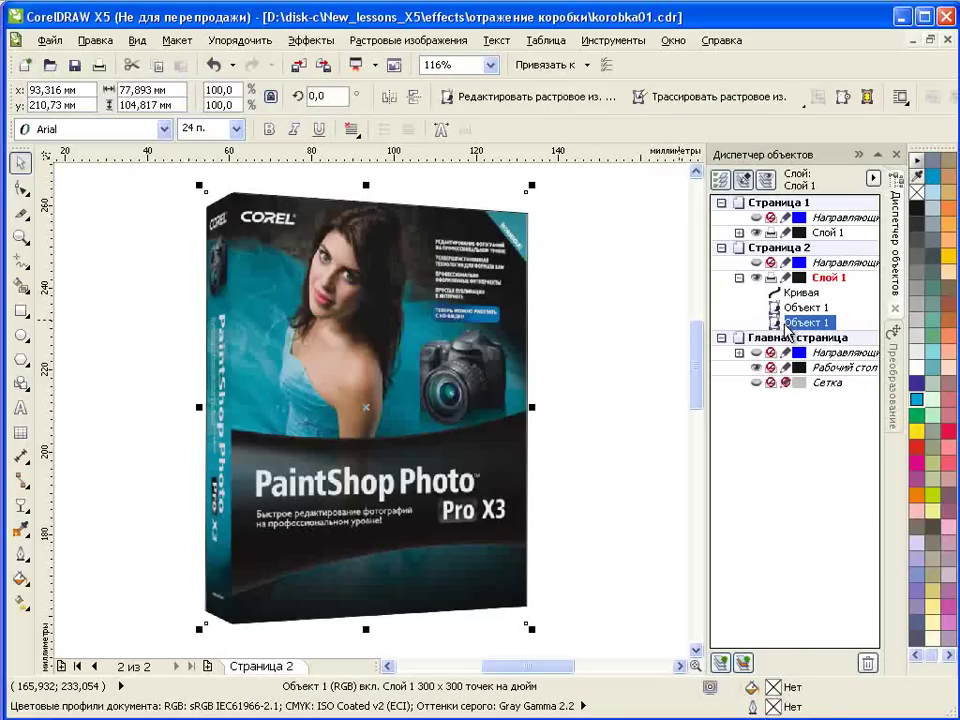
key("Delete")
left_click(797, 294)
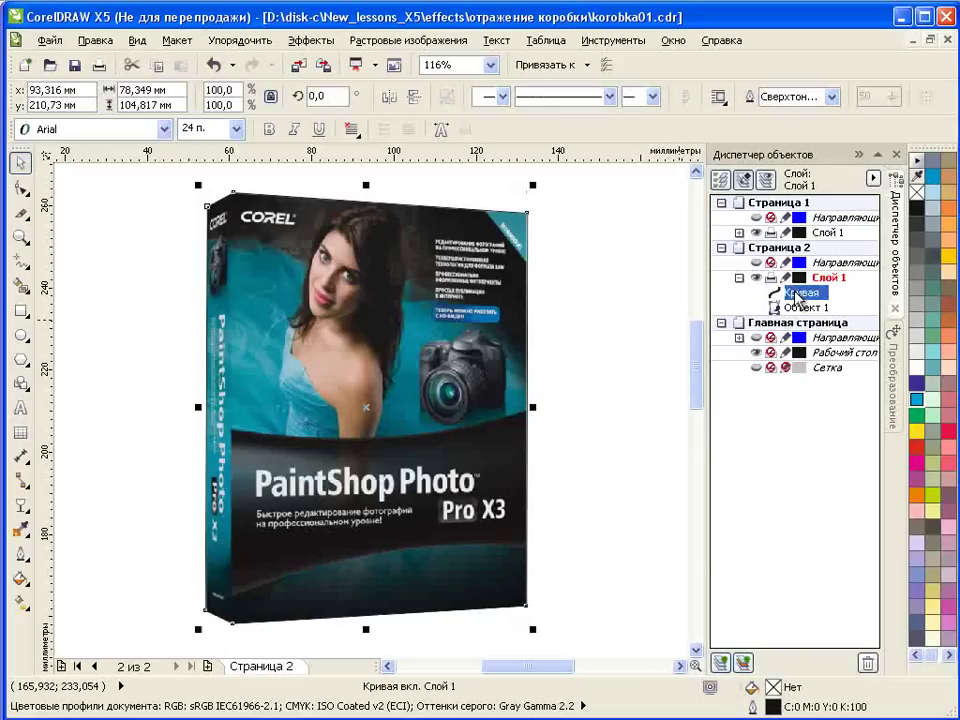
key("Delete")
left_click(459, 368)
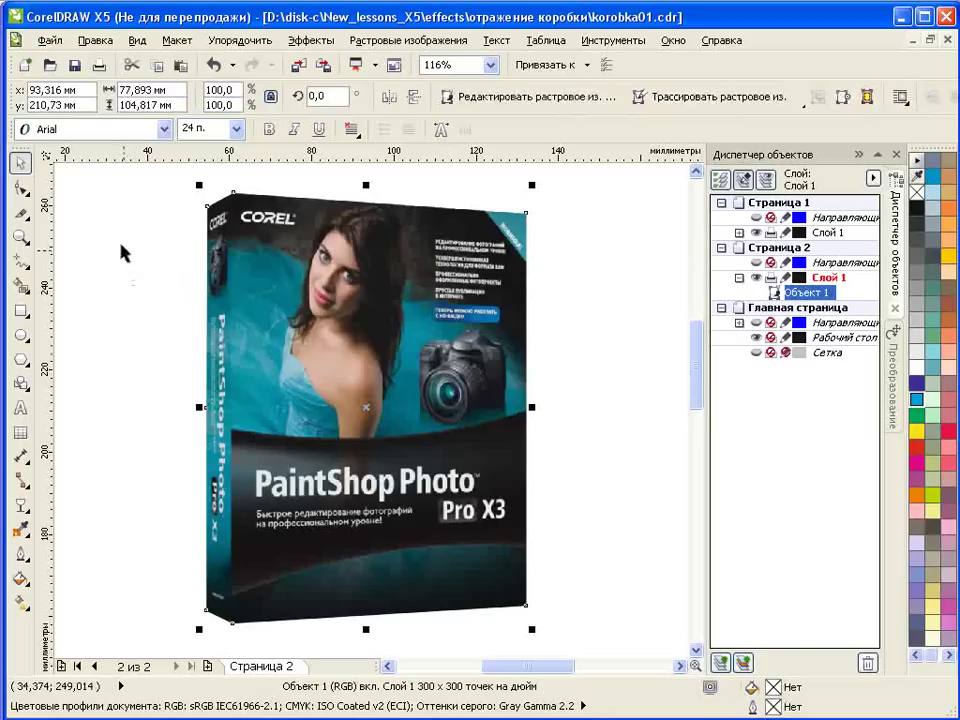
Step: Cut the box bitmap with the Knife along the edge between spine and front, testing the split by moving the front and undoing it
left_click(22, 213)
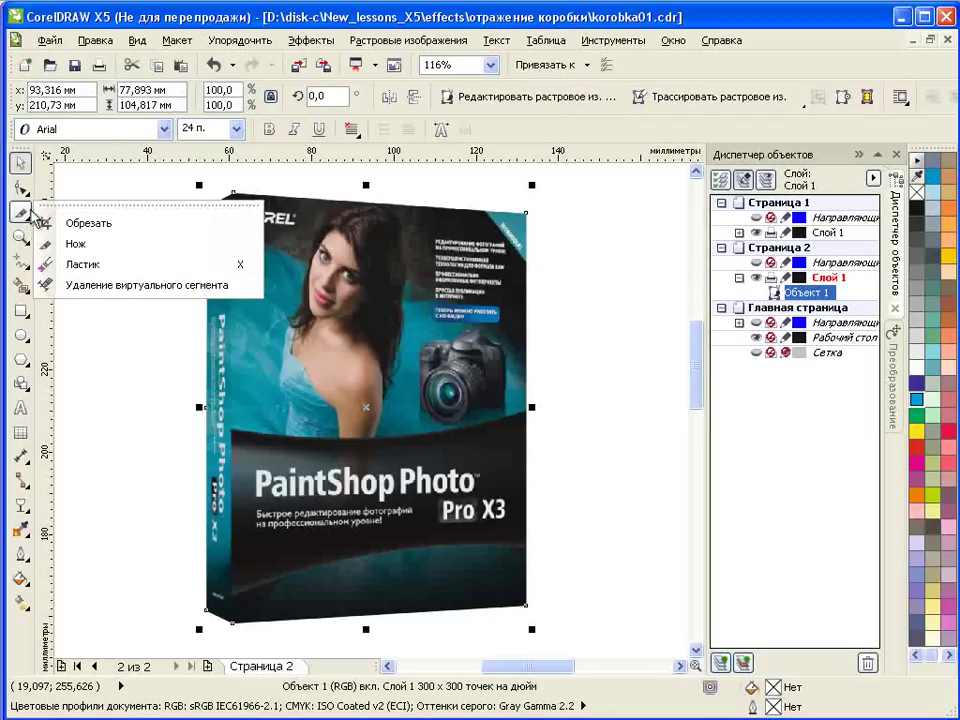
left_click(76, 246)
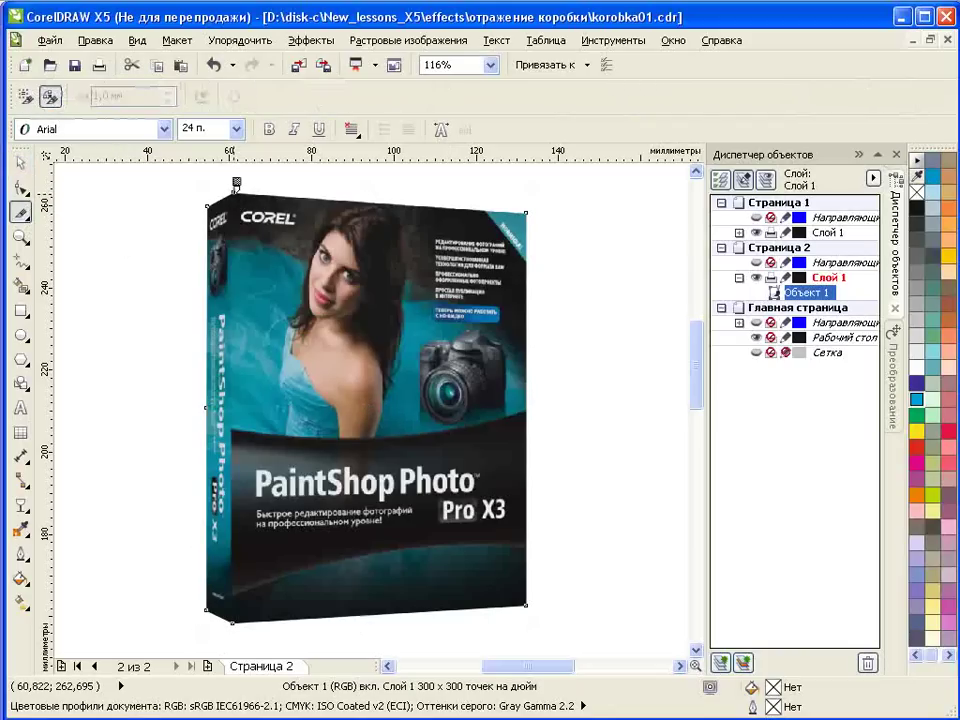
left_click(233, 190)
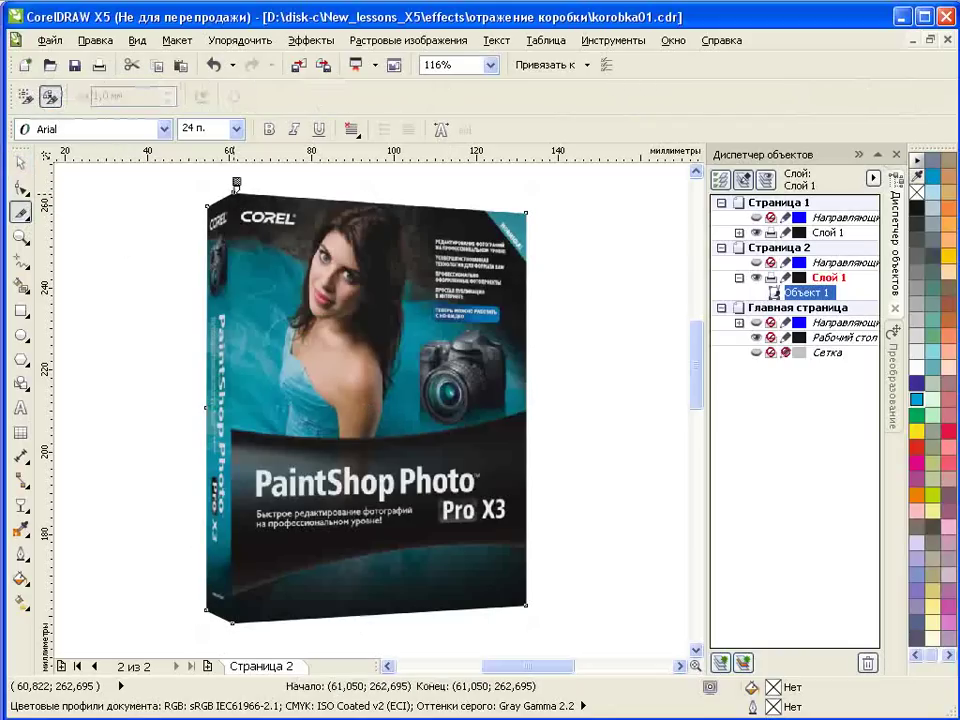
left_click(235, 621)
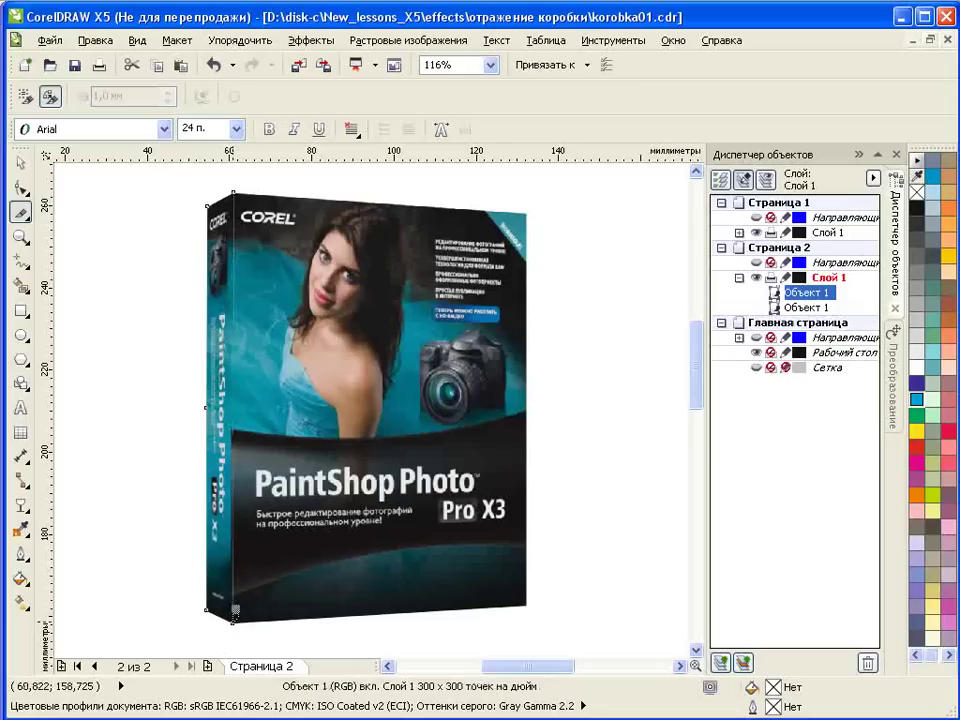
left_click(21, 161)
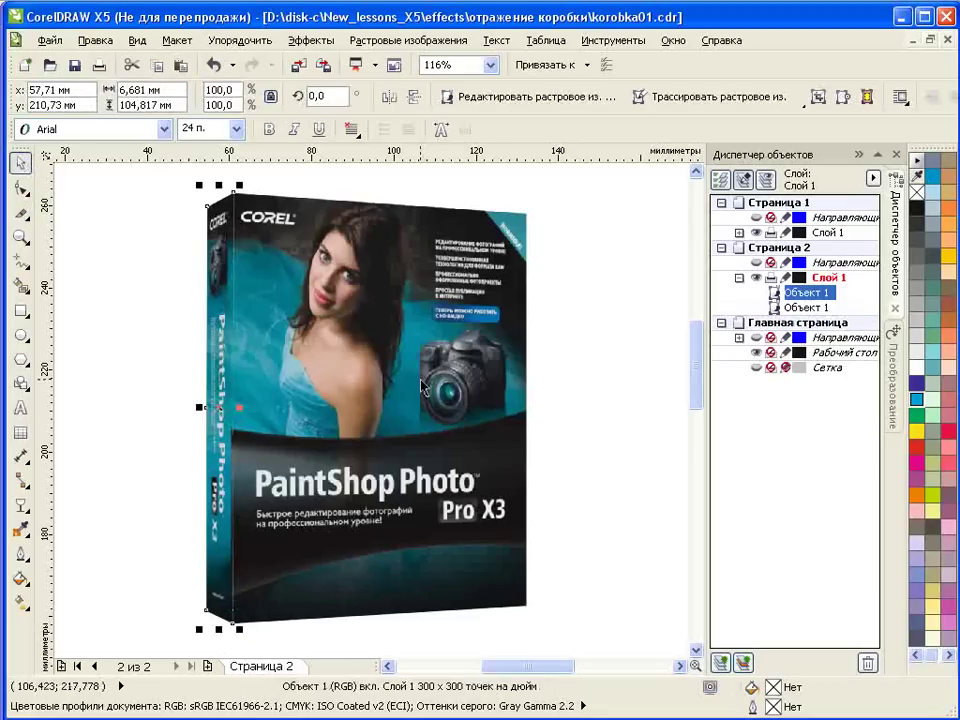
left_click_drag(421, 385, 450, 392)
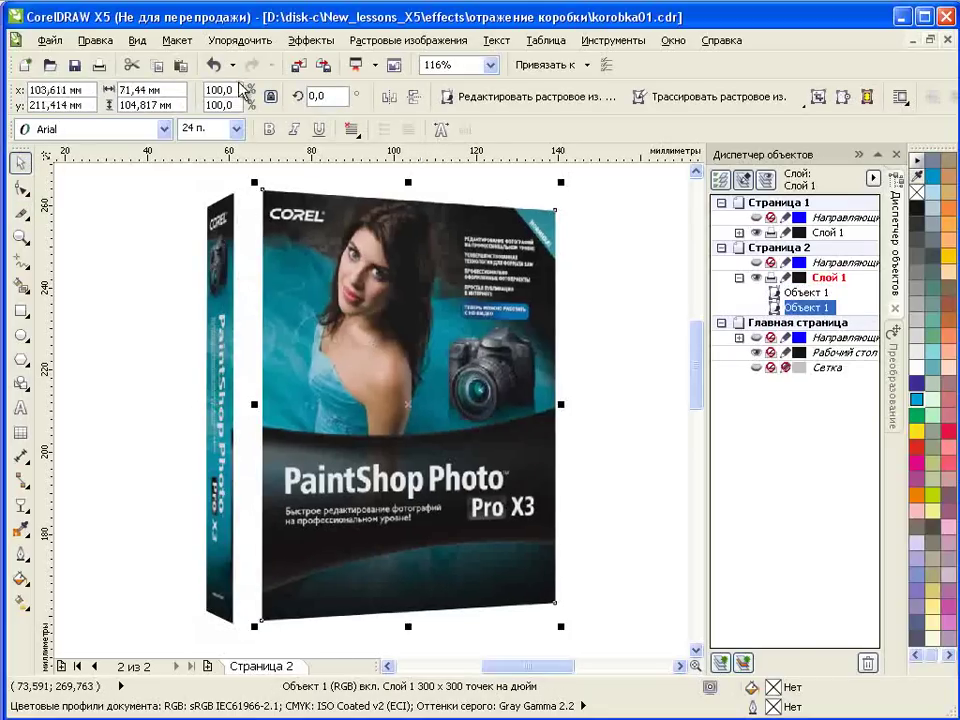
left_click(213, 66)
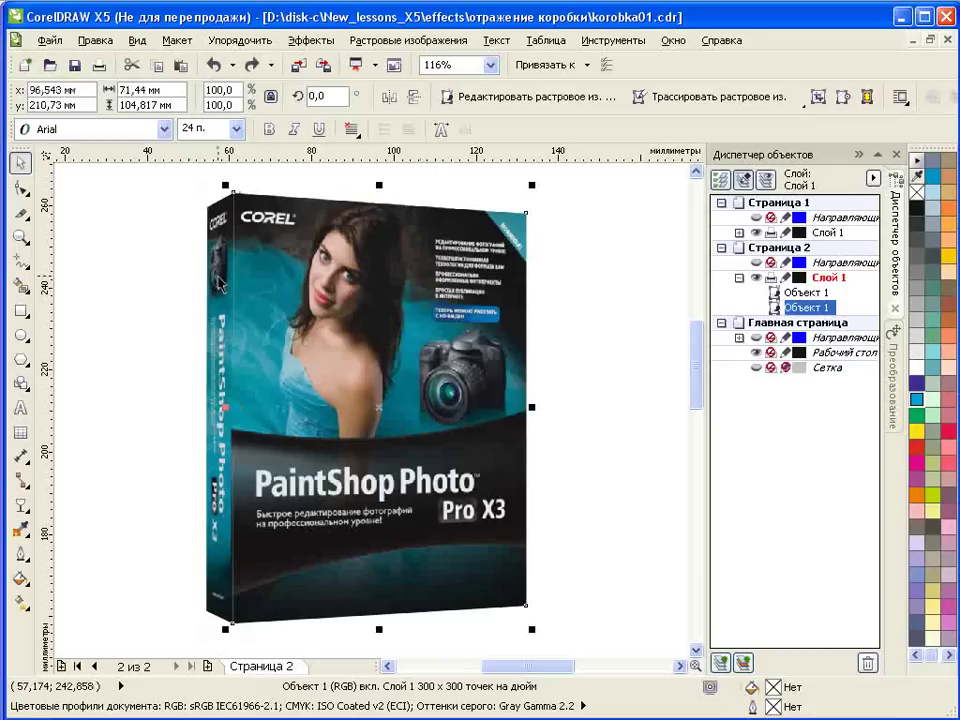
Step: Group the spine and front, mirror the group vertically about its bottom center, and paste the copied whole box in the original place
left_click(221, 285, "shift")
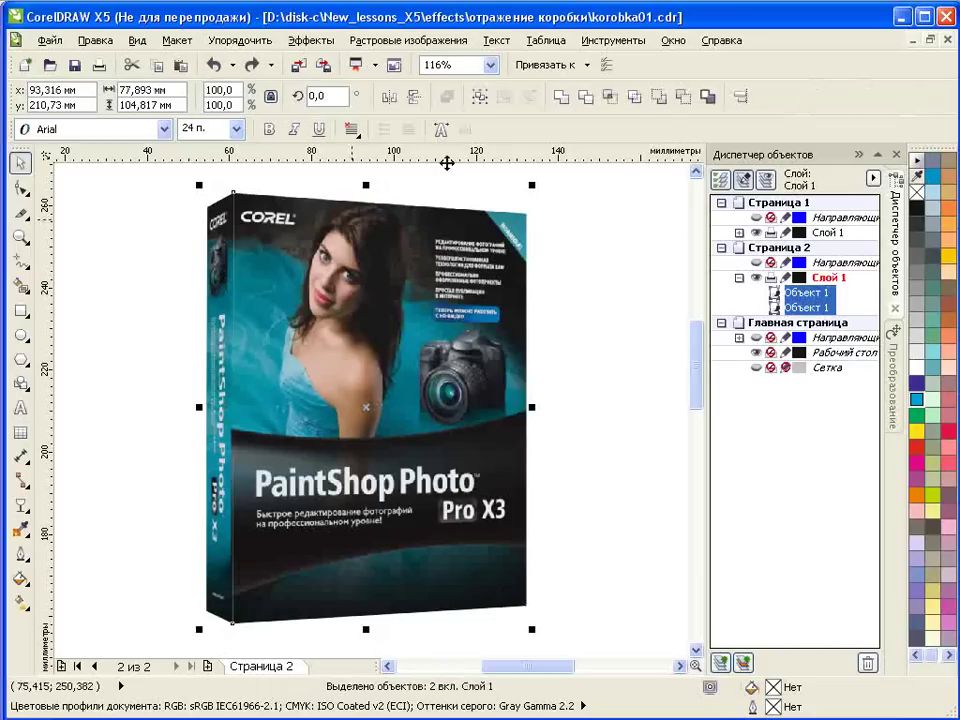
left_click(472, 97)
left_click(895, 375)
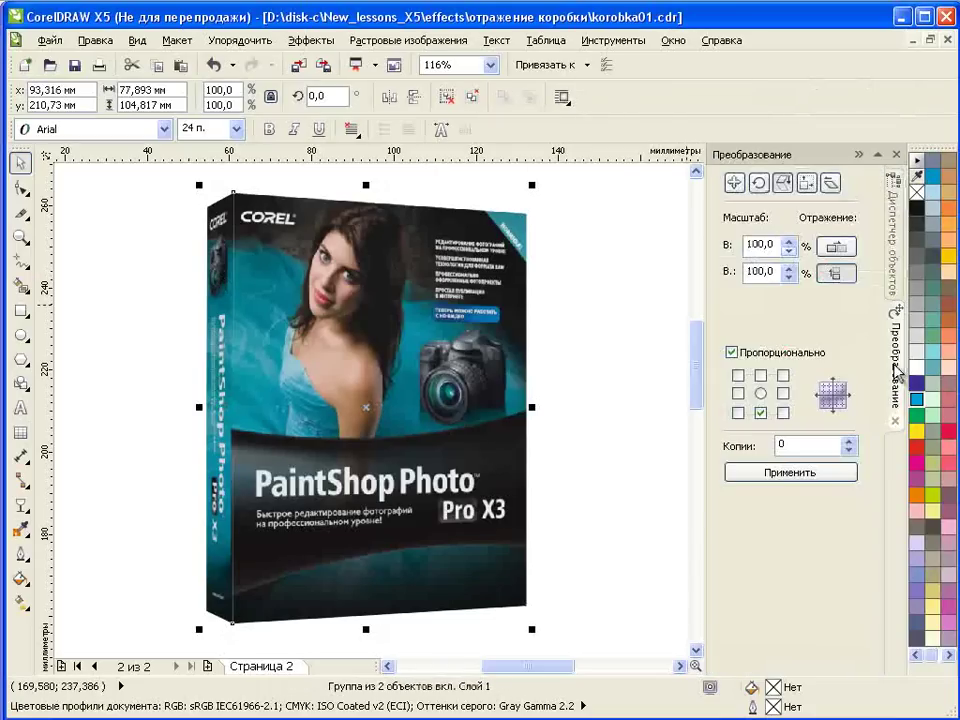
left_click(787, 474)
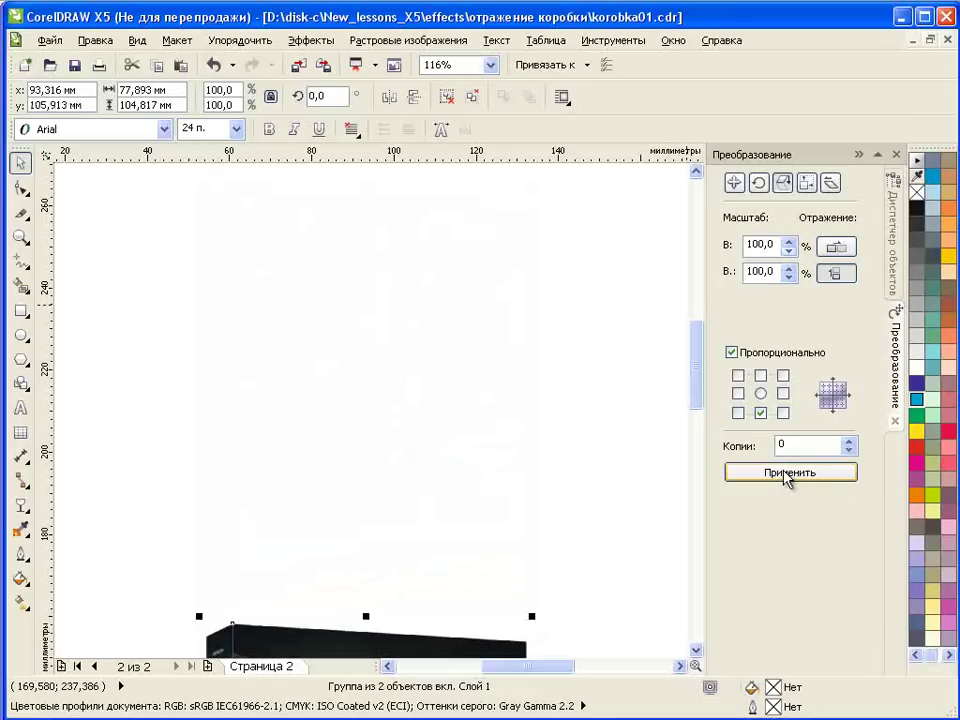
left_click(787, 474)
left_click_drag(696, 360, 699, 428)
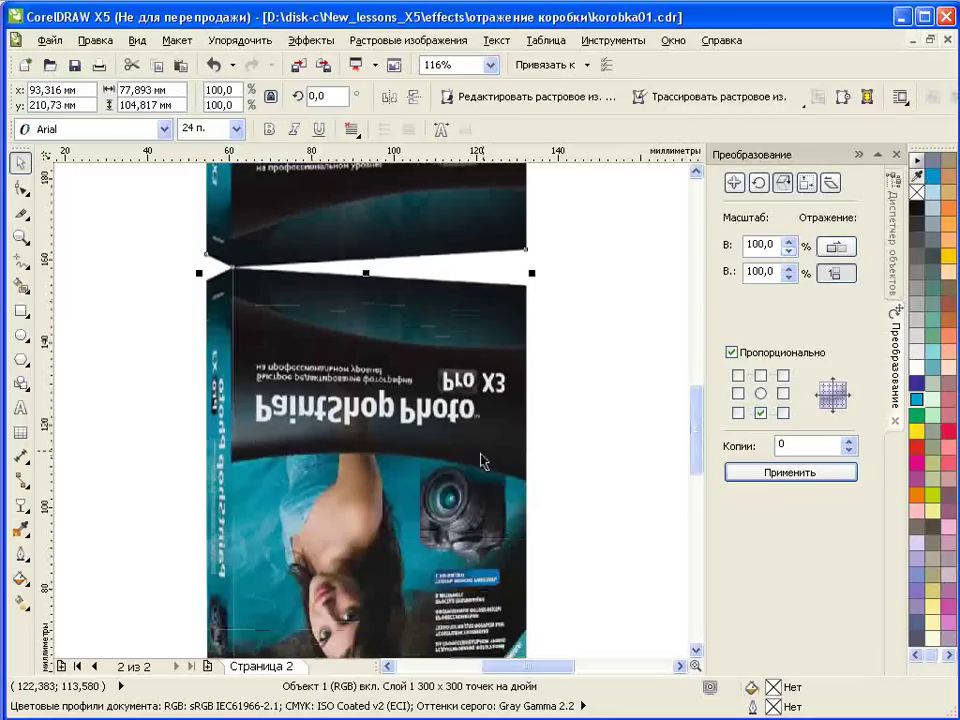
Step: Ungroup the reflection and skew its front part vertically until its upper edge meets the base of the box's front
left_click(487, 455)
left_click(446, 96)
left_click(578, 422)
left_click(472, 481)
left_click(469, 459)
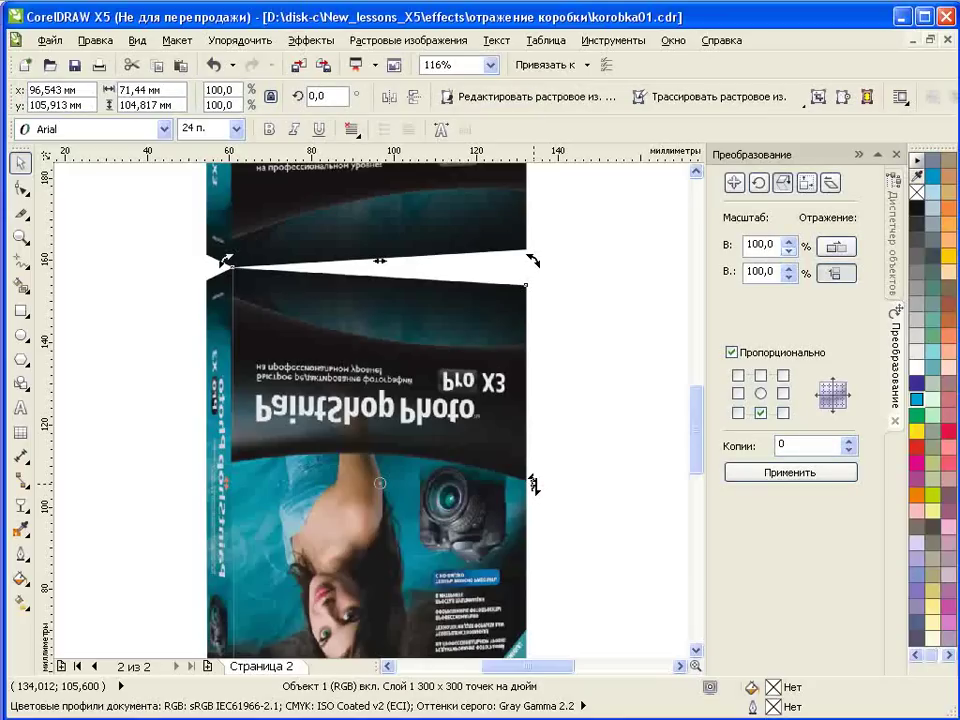
left_click_drag(533, 484, 541, 446)
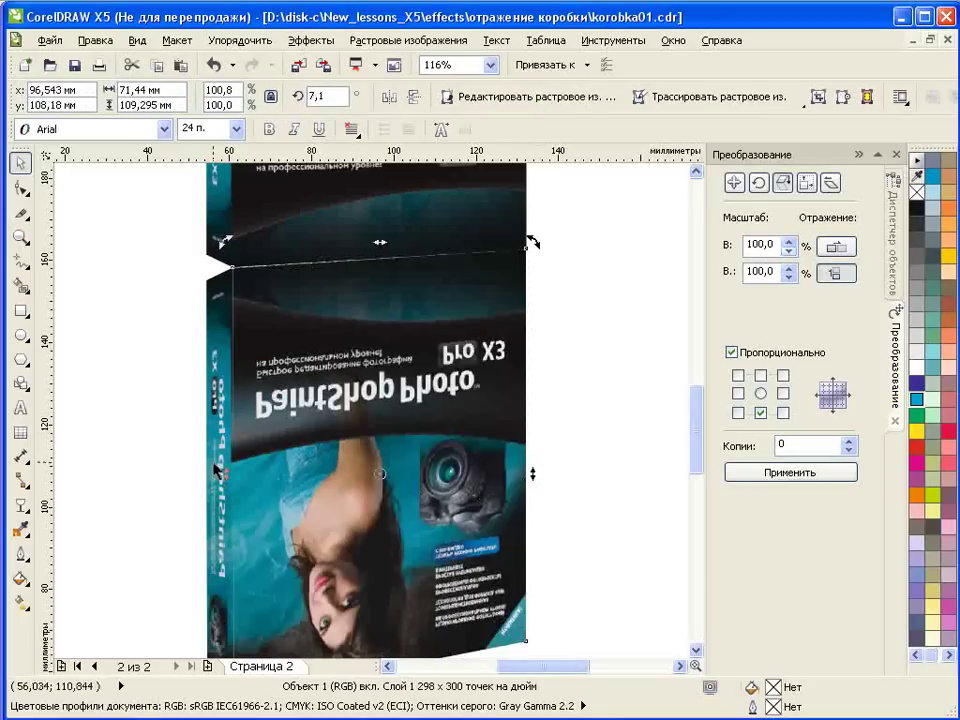
Step: Skew the spine part of the reflection vertically until its upper edge meets the base of the box's spine
left_click(214, 466)
left_click(214, 466)
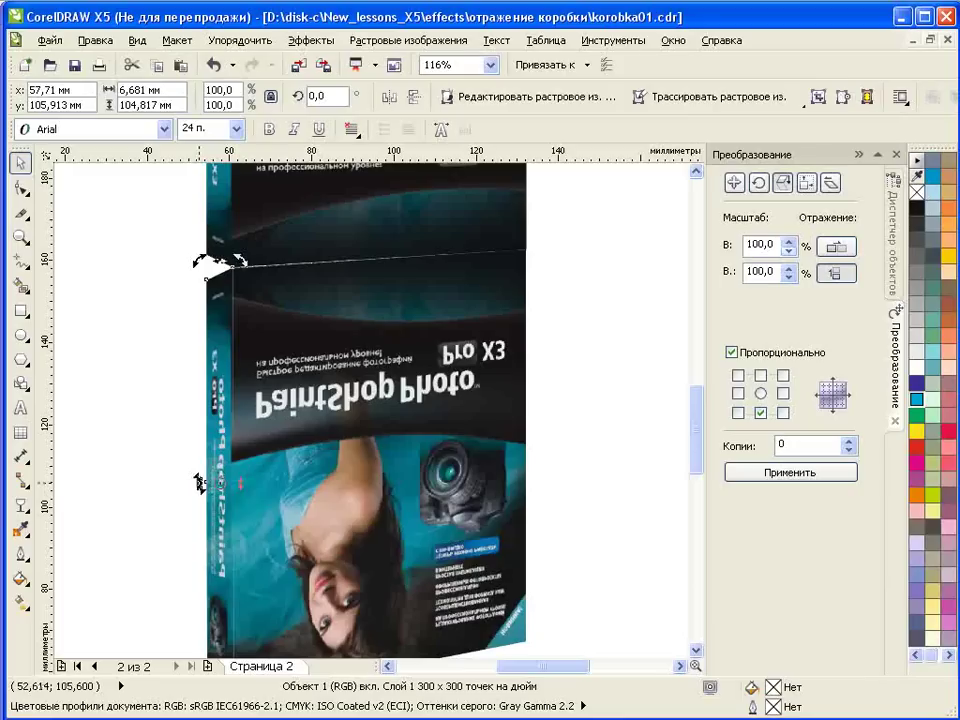
left_click_drag(200, 483, 200, 456)
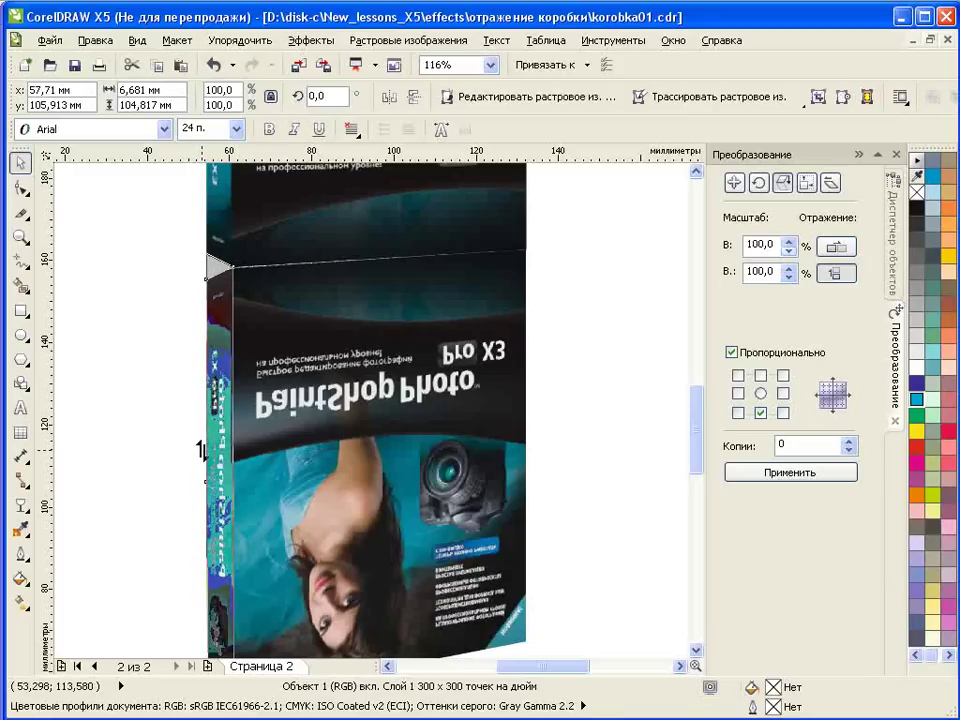
left_click_drag(200, 450, 200, 448)
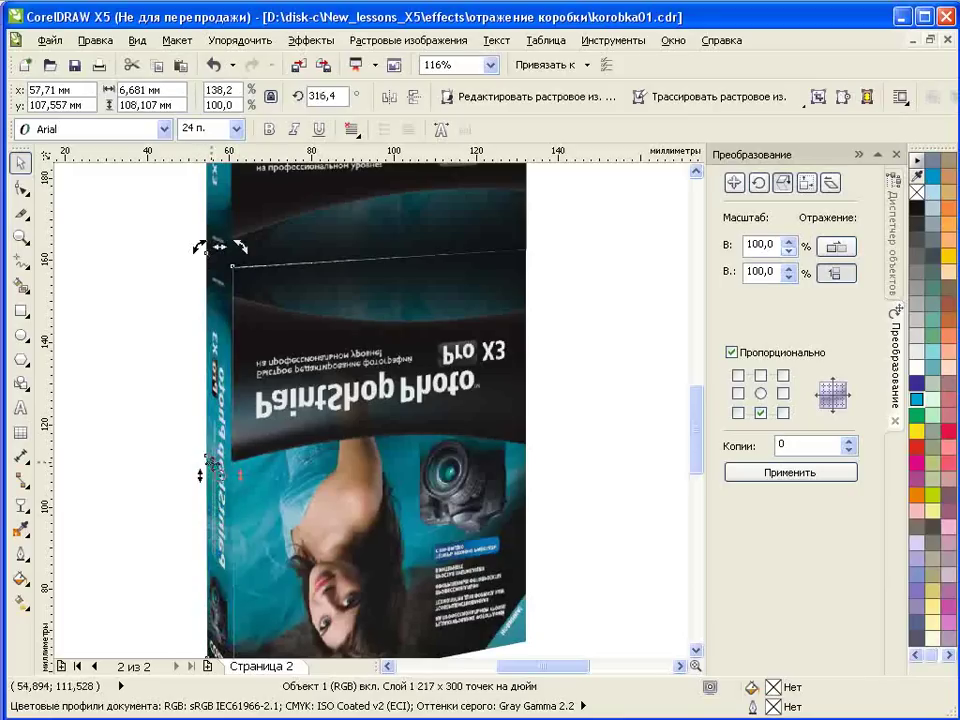
Step: Convert the mirrored spine and front together into one 300 dpi RGB (24-bit) bitmap with anti-aliasing and a transparent background
left_click(380, 463, "shift")
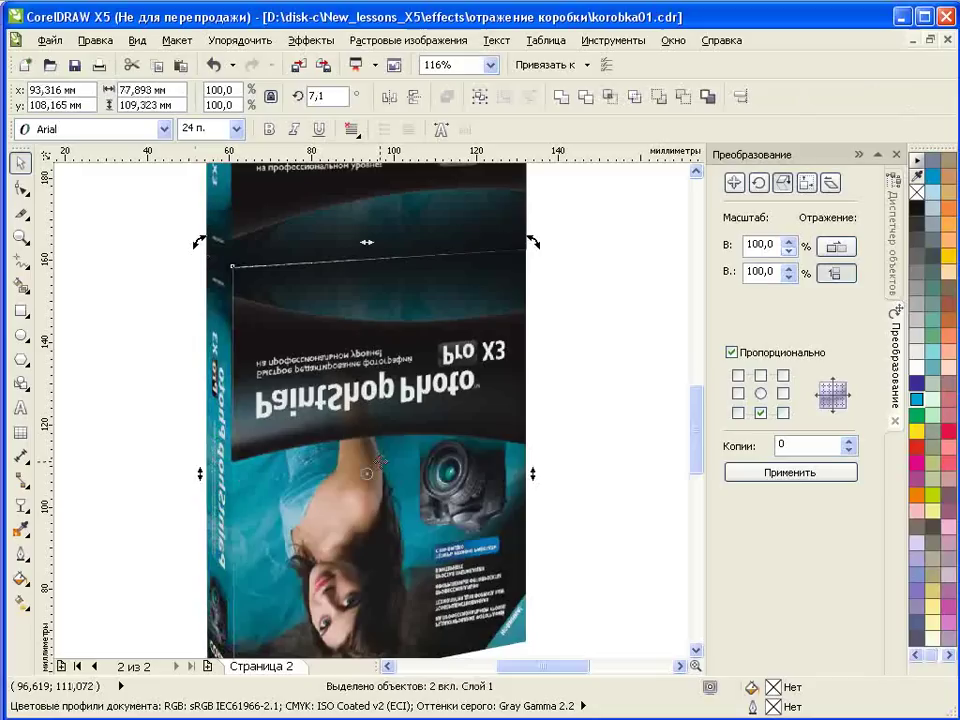
left_click(414, 46)
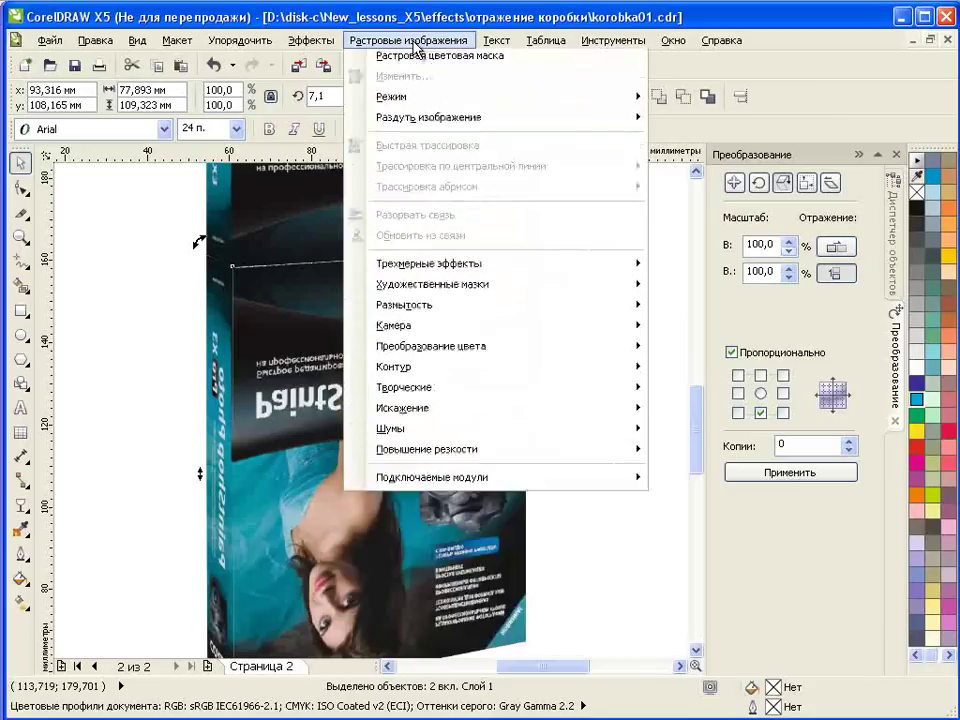
left_click(419, 62)
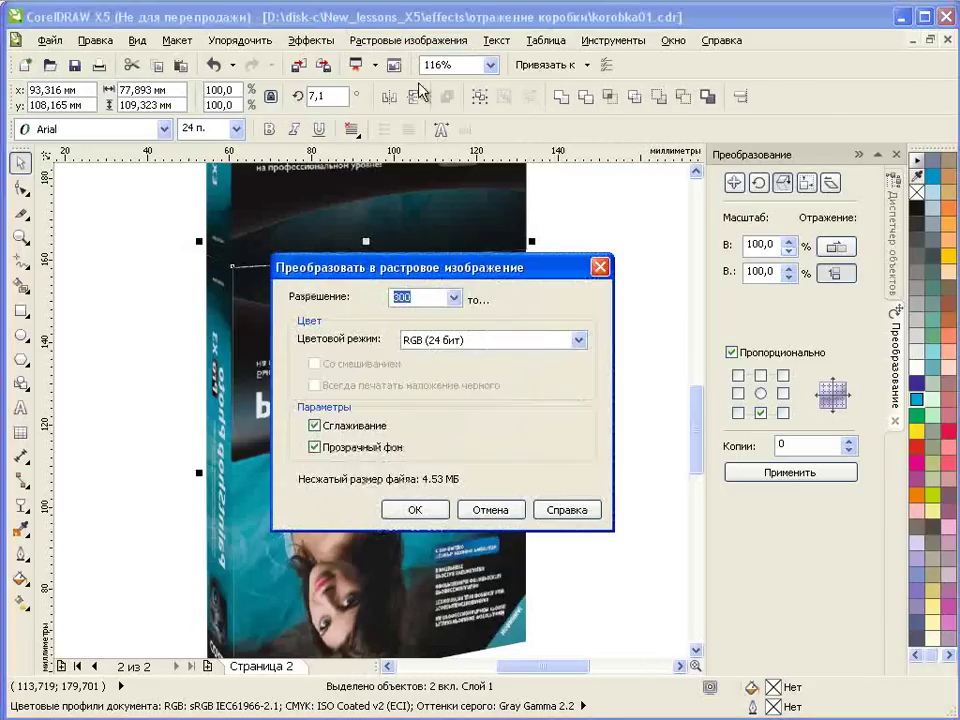
left_click(415, 510)
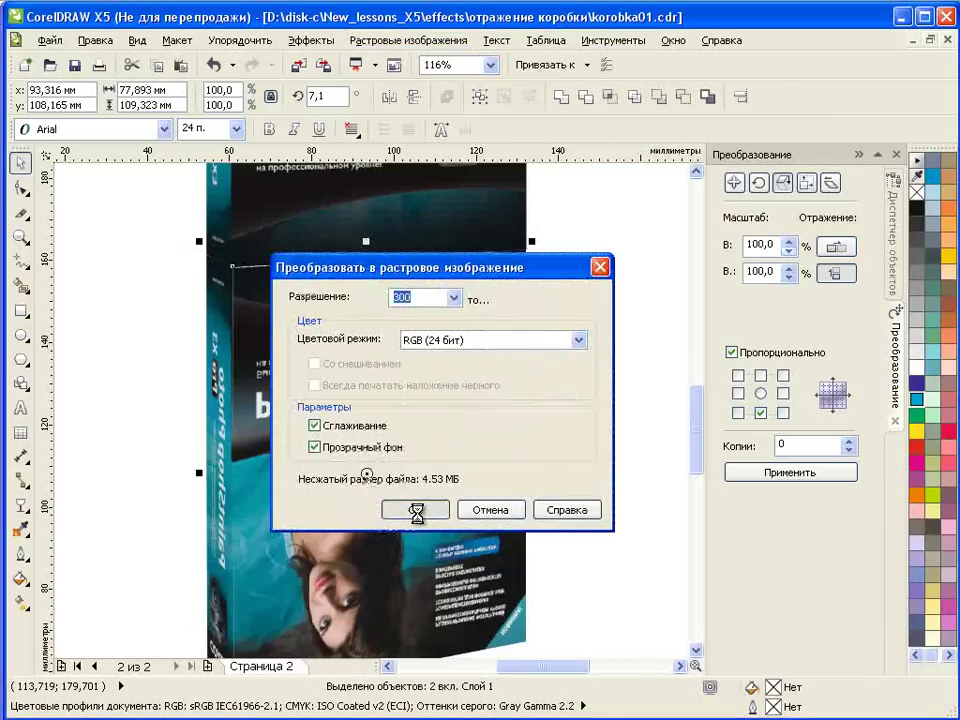
Step: Apply a linear transparency to the reflection, starting inside the upright box and running straight down to fade out about halfway down the reflection
left_click(21, 236)
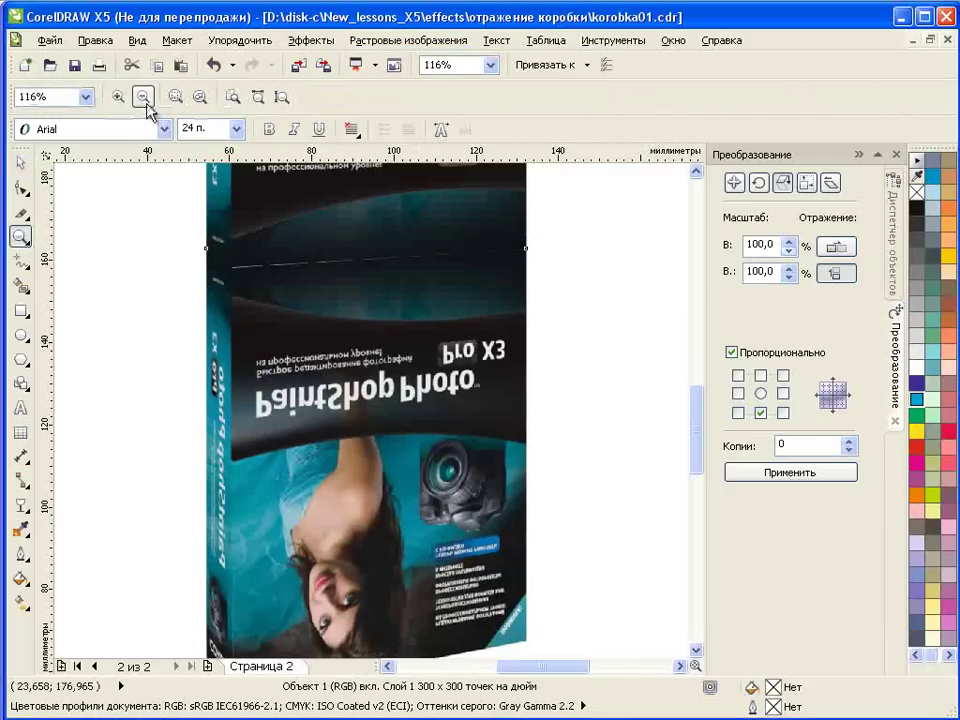
left_click(144, 97)
left_click(21, 162)
left_click(148, 480)
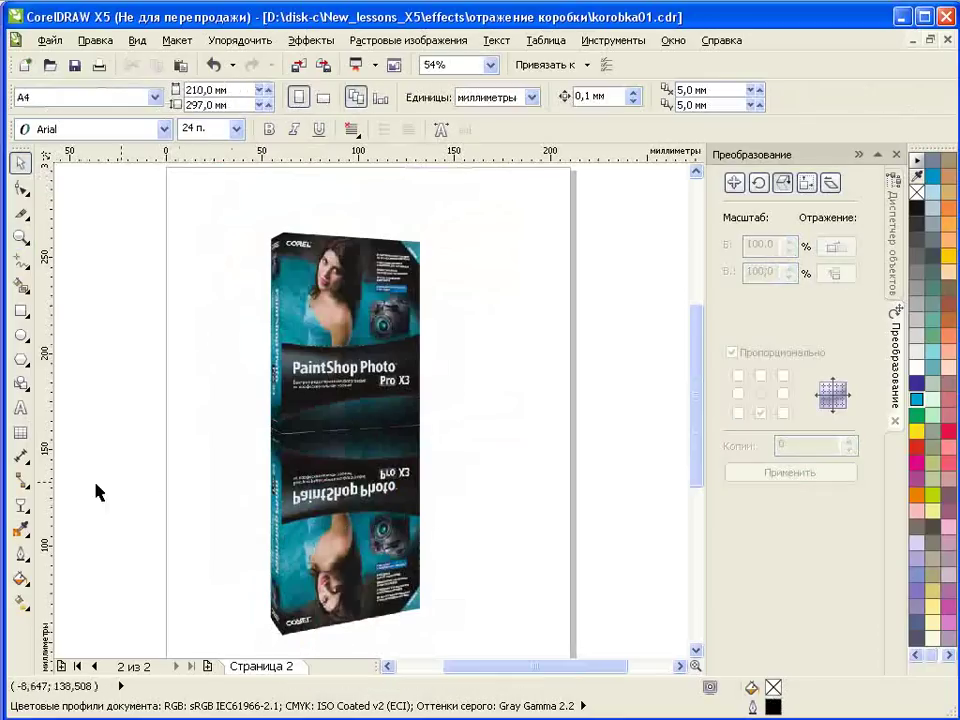
left_click(22, 505)
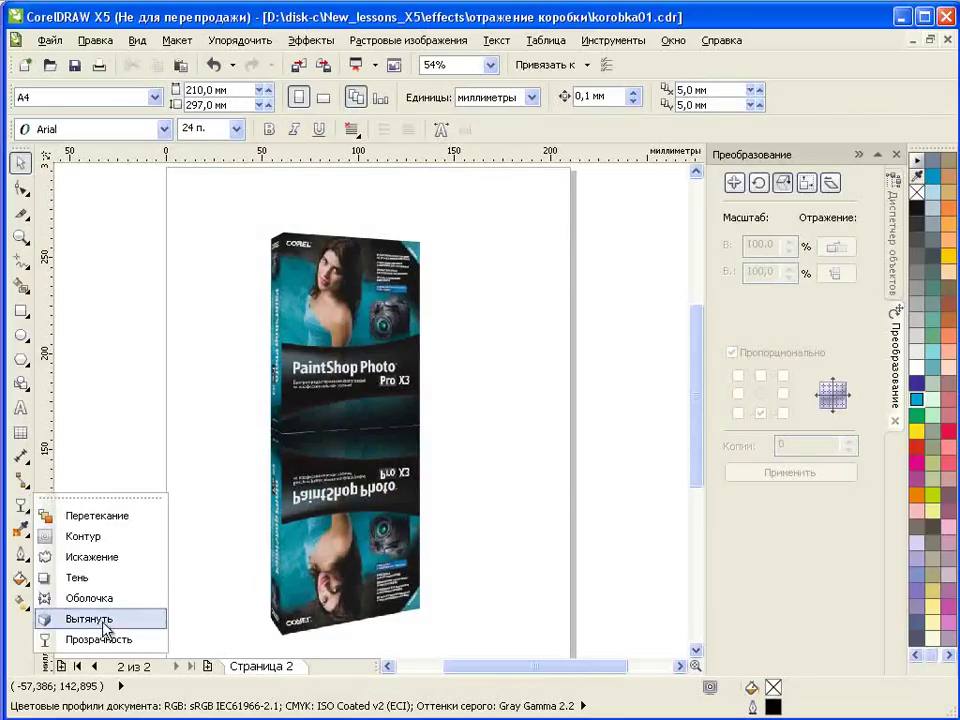
left_click(100, 638)
left_click(275, 330)
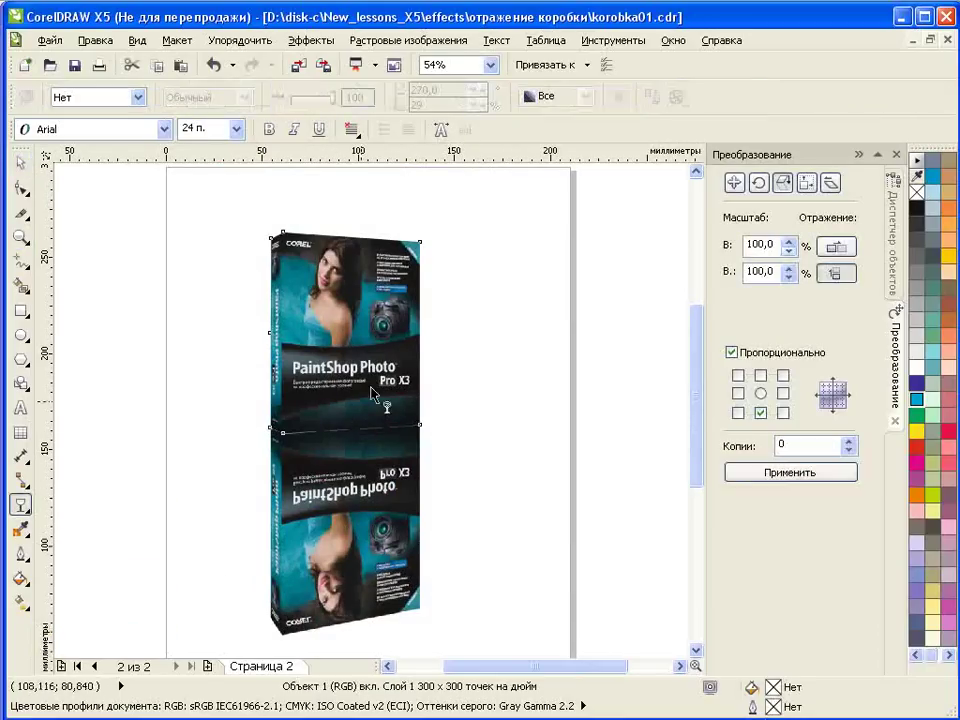
left_click(345, 520)
left_click_drag(345, 297, 348, 539)
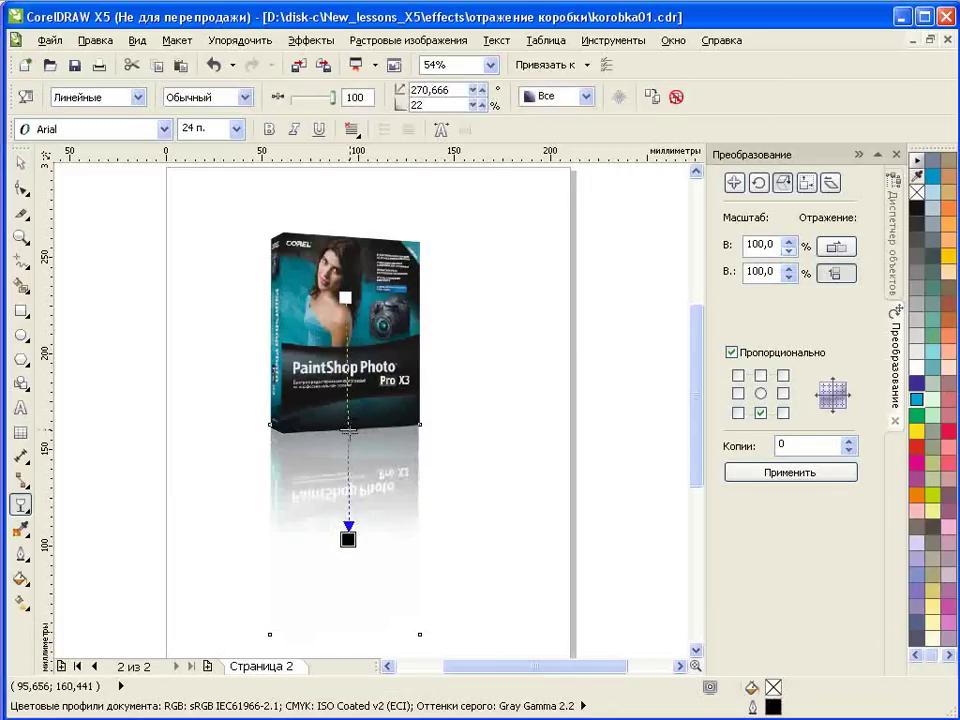
left_click_drag(345, 297, 345, 314)
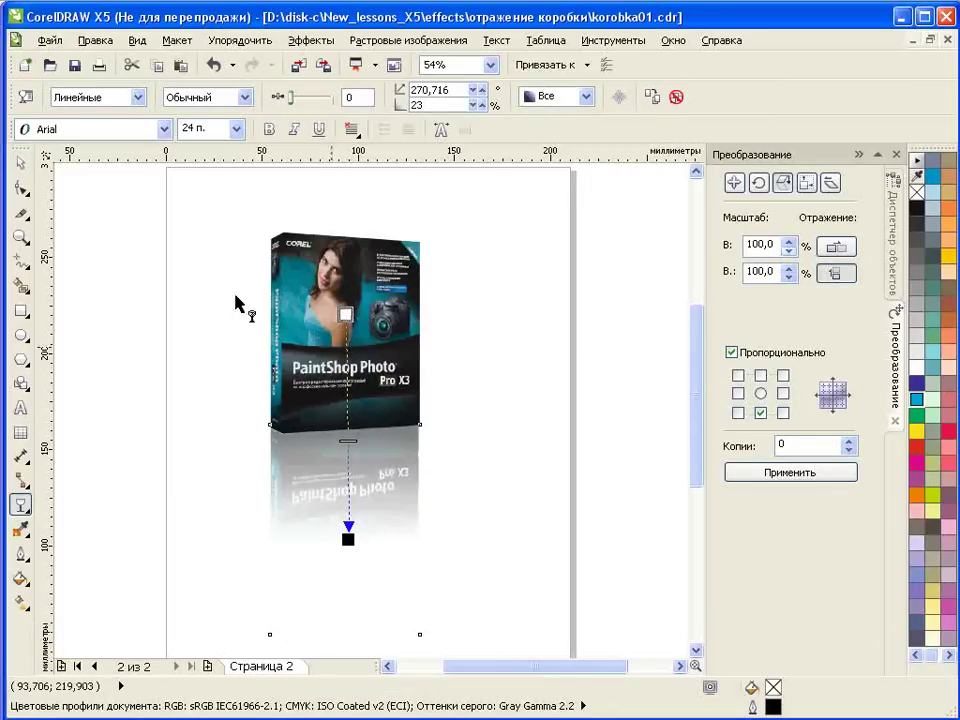
Step: Draw a cyan-filled rectangle of about 185 × 214 mm covering the box and its reflection
left_click(20, 162)
left_click(20, 310)
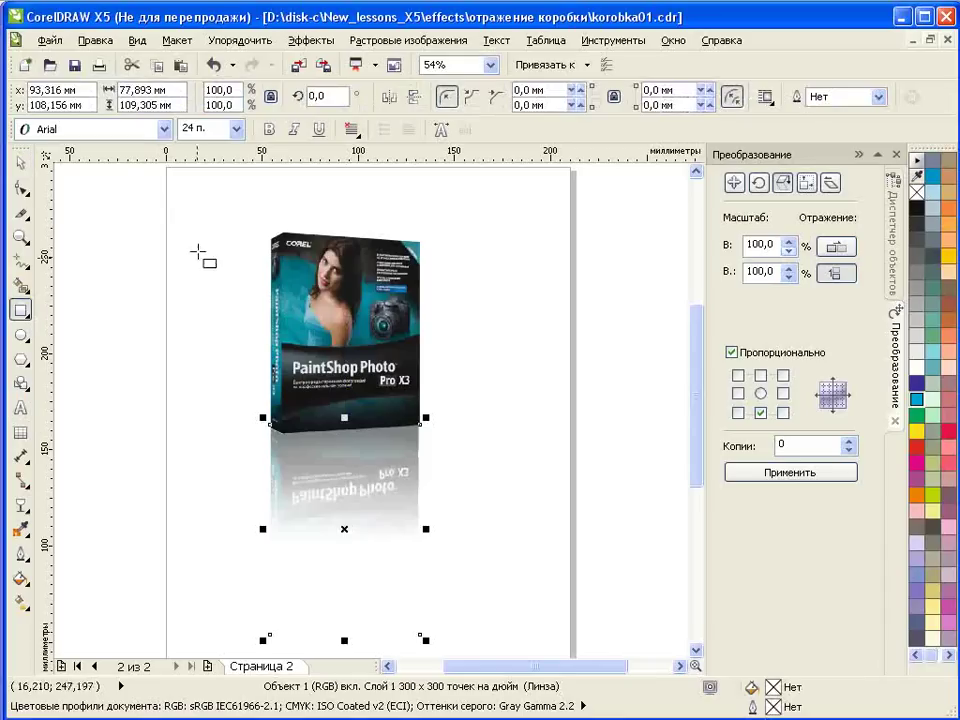
left_click_drag(181, 205, 537, 616)
Step: Give the rectangle a linear interactive fill running vertically from cyan at its upper edge to white near its lower edge
left_click(20, 600)
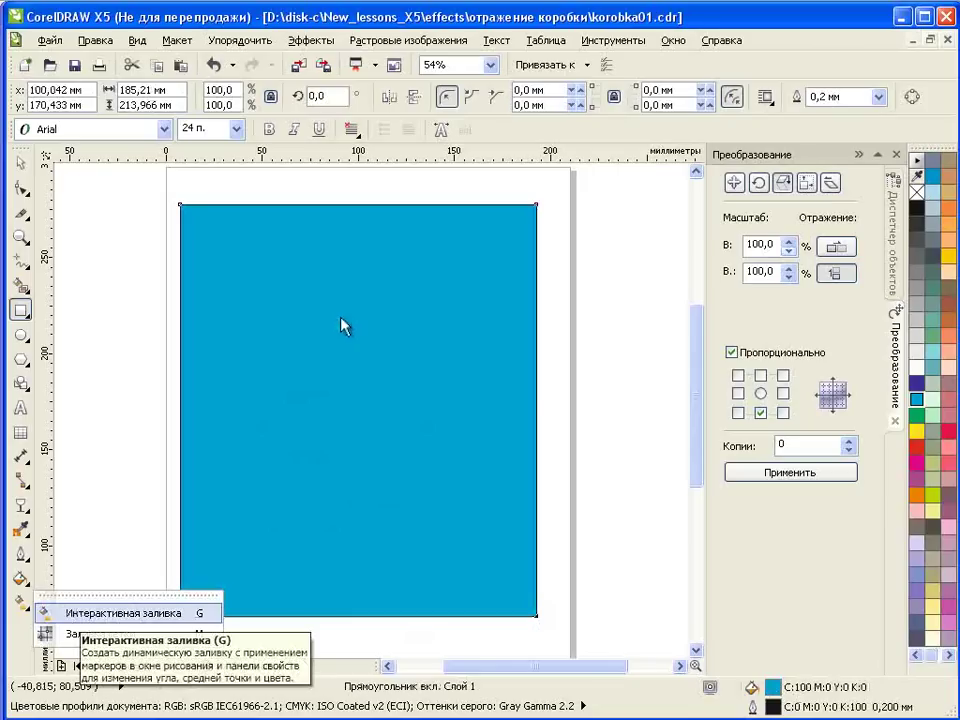
key("g")
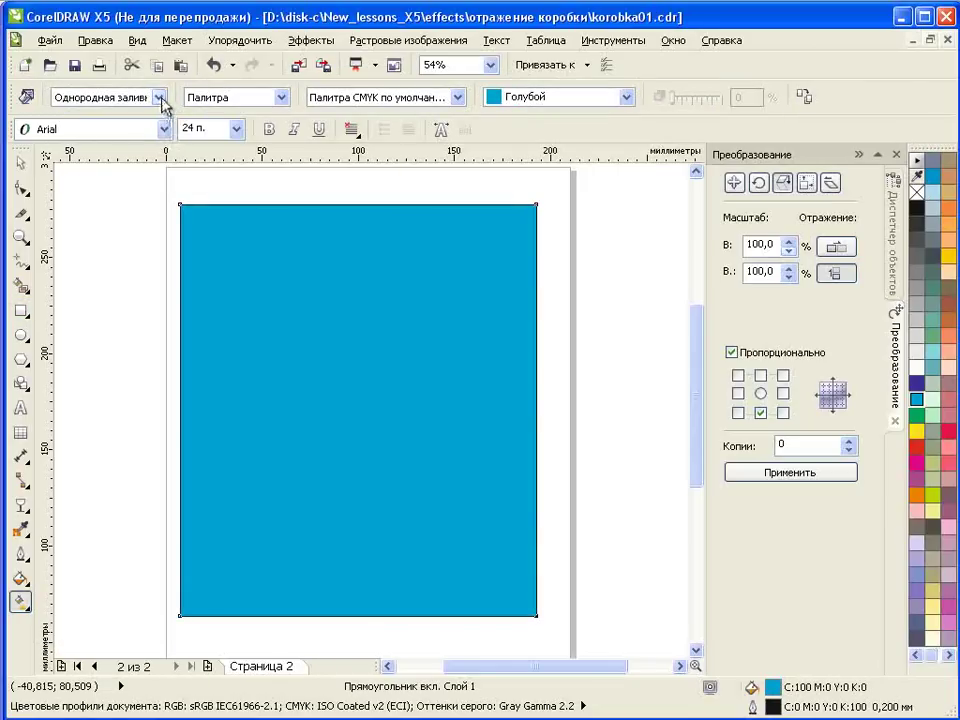
left_click(159, 97)
left_click(118, 137)
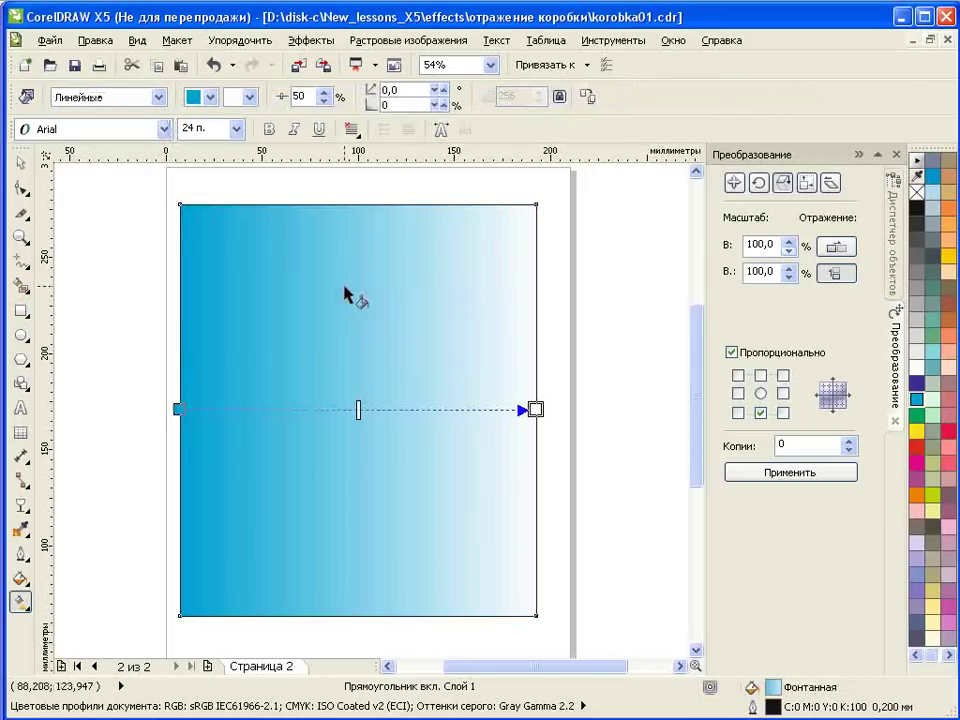
left_click_drag(343, 205, 345, 607)
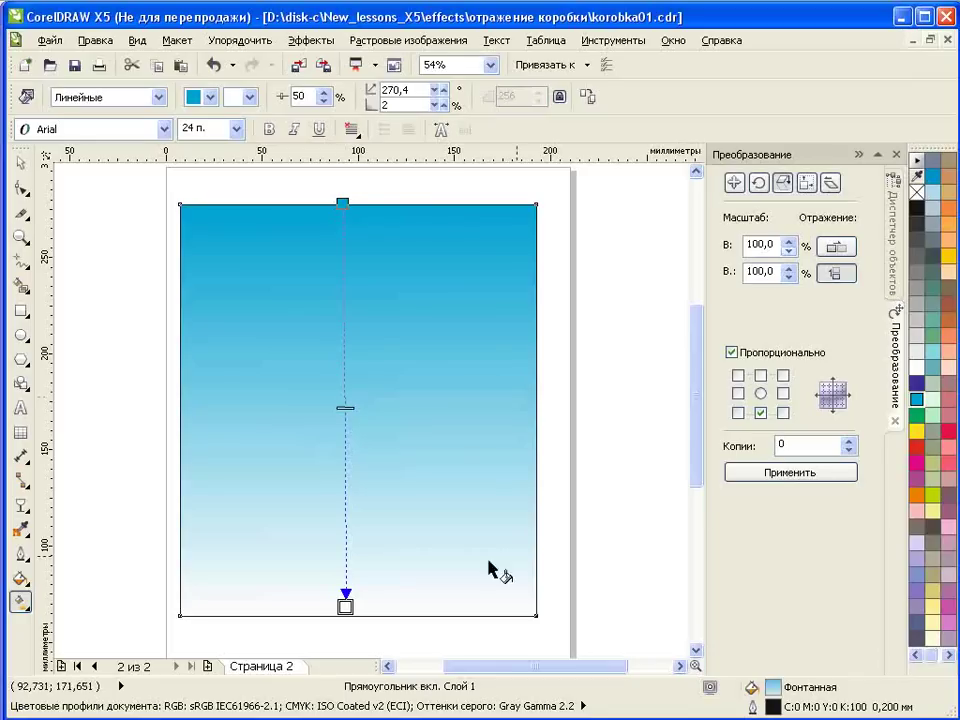
Step: Add a white color node at 44% of the rectangle's gradient and set the gradient's lower end color to cyan
double_click(343, 382)
left_click_drag(400, 395, 343, 381)
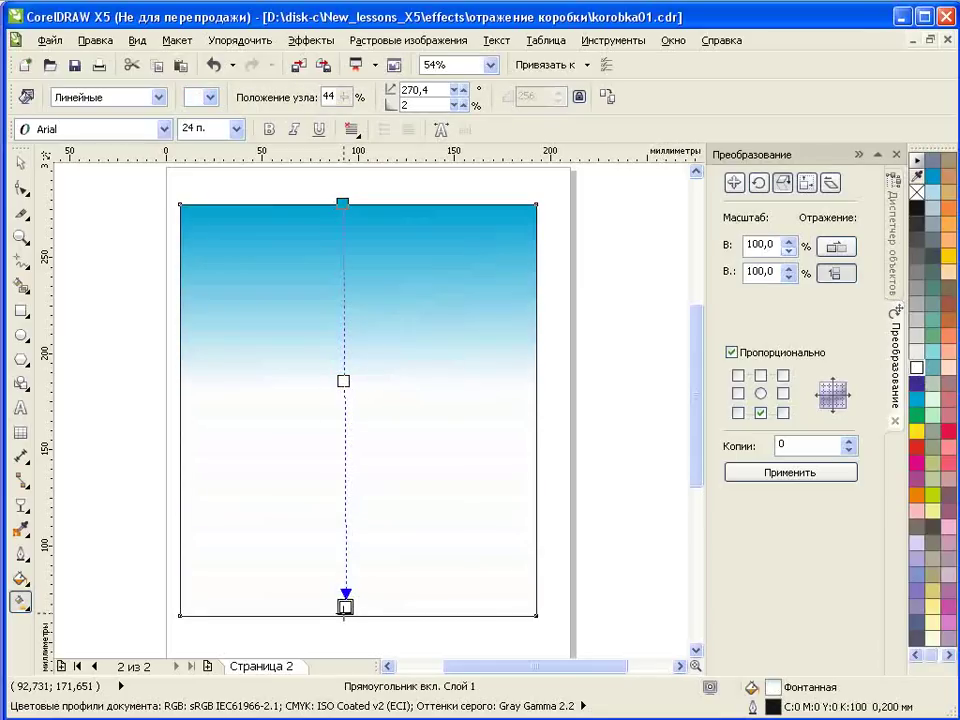
left_click_drag(916, 399, 347, 610)
Step: Place the gradient rectangle behind the box and move its white node to 55%, level with the base of the box
left_click(343, 386)
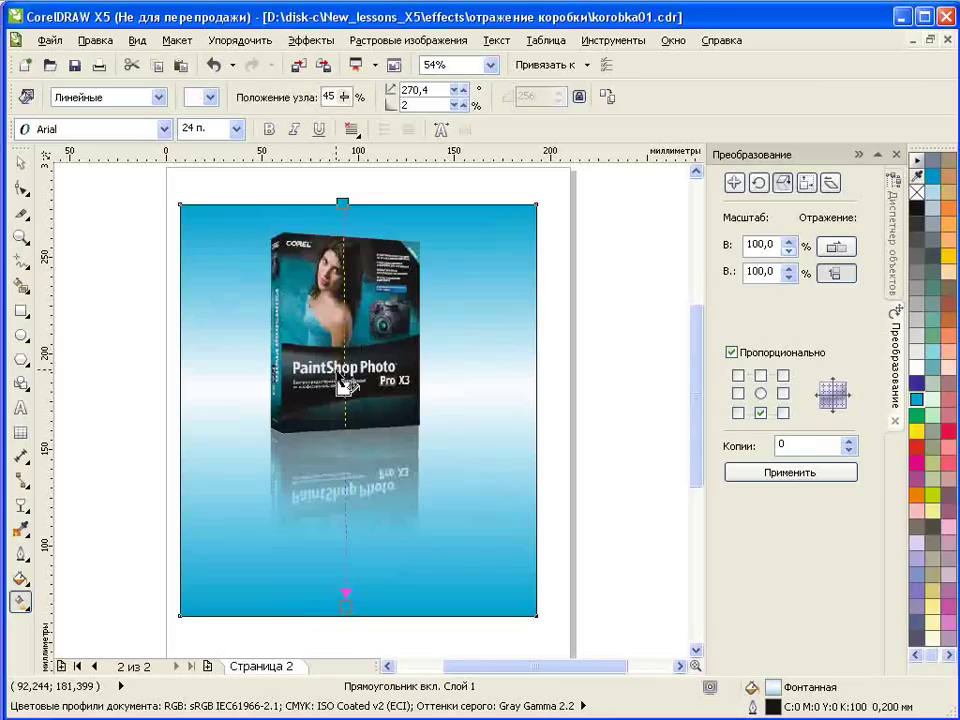
left_click_drag(343, 386, 344, 424)
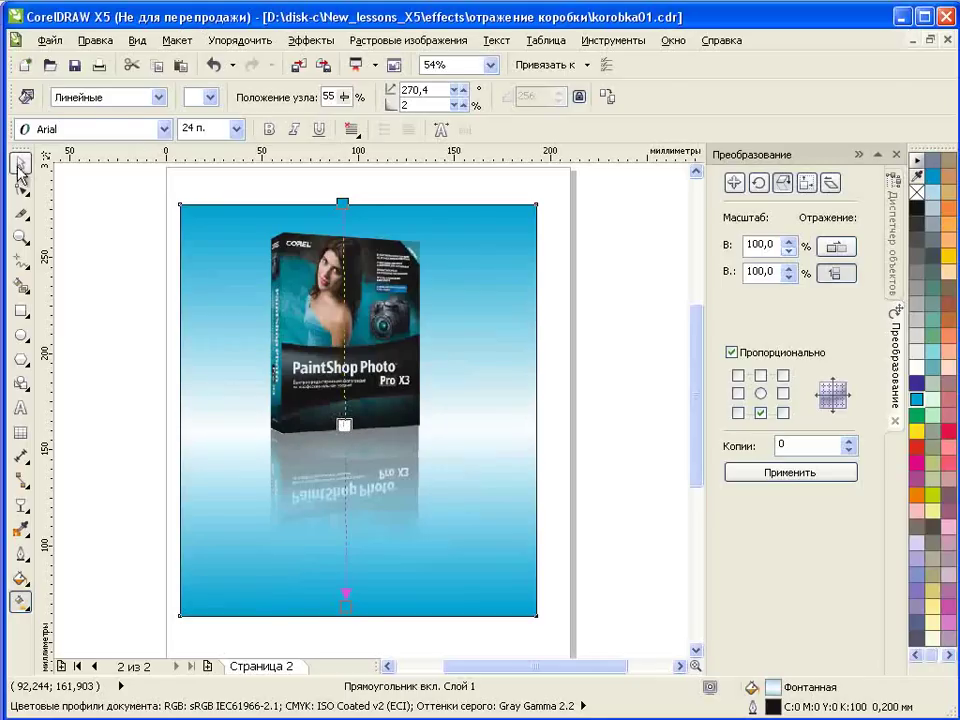
left_click(19, 165)
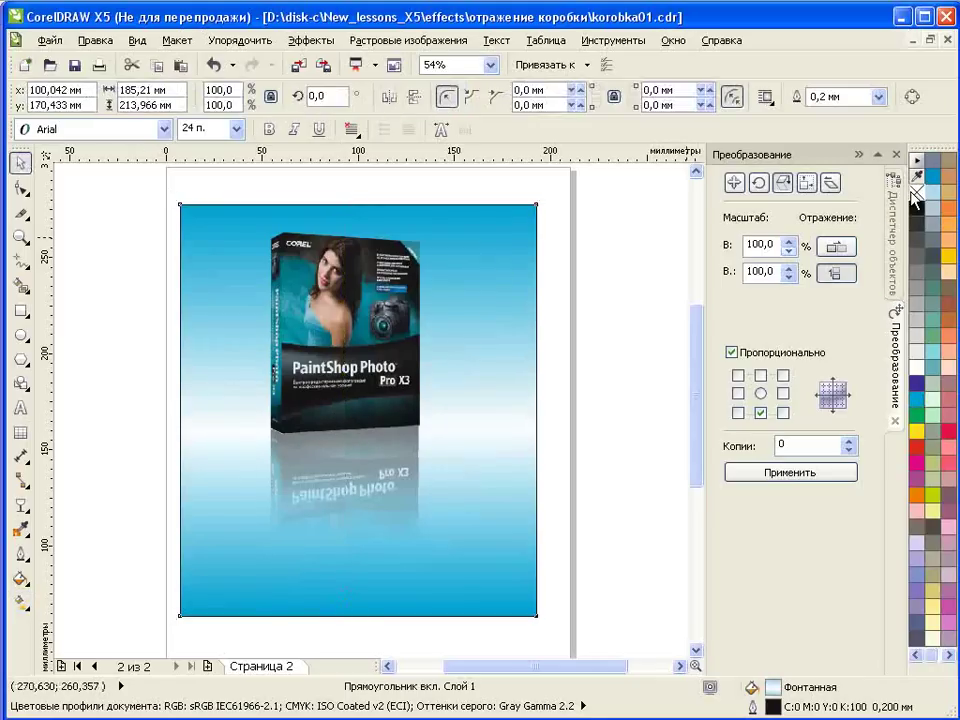
left_click(640, 243)
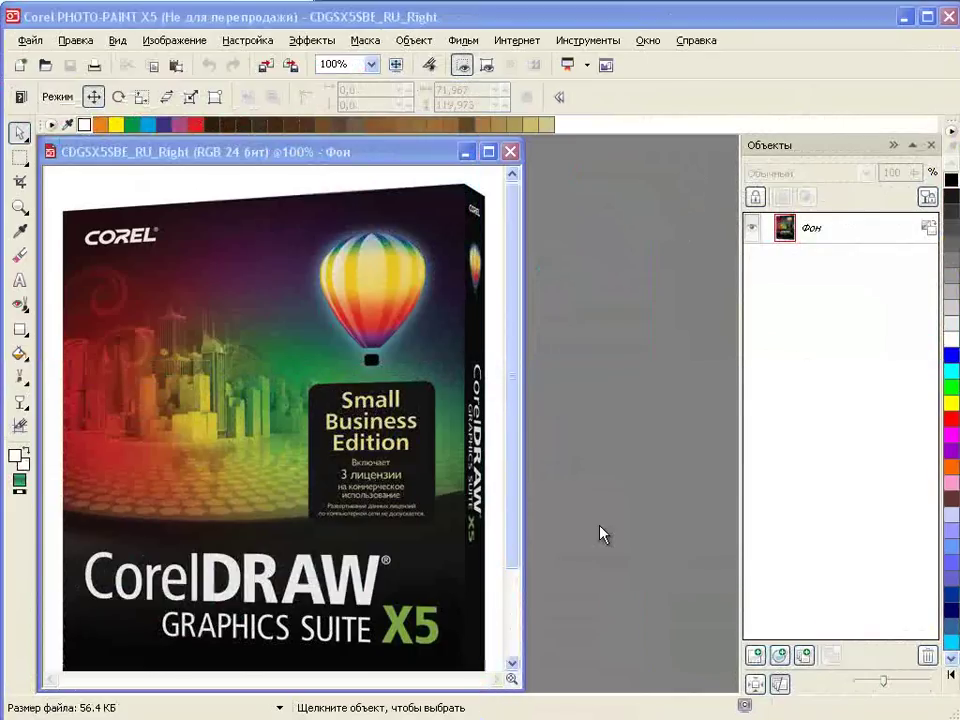
Step: In Corel PHOTO-PAINT, mask the white background around the CorelDRAW box with the Magic Wand and invert the mask
left_click(19, 162)
left_click(133, 259)
left_click(211, 188)
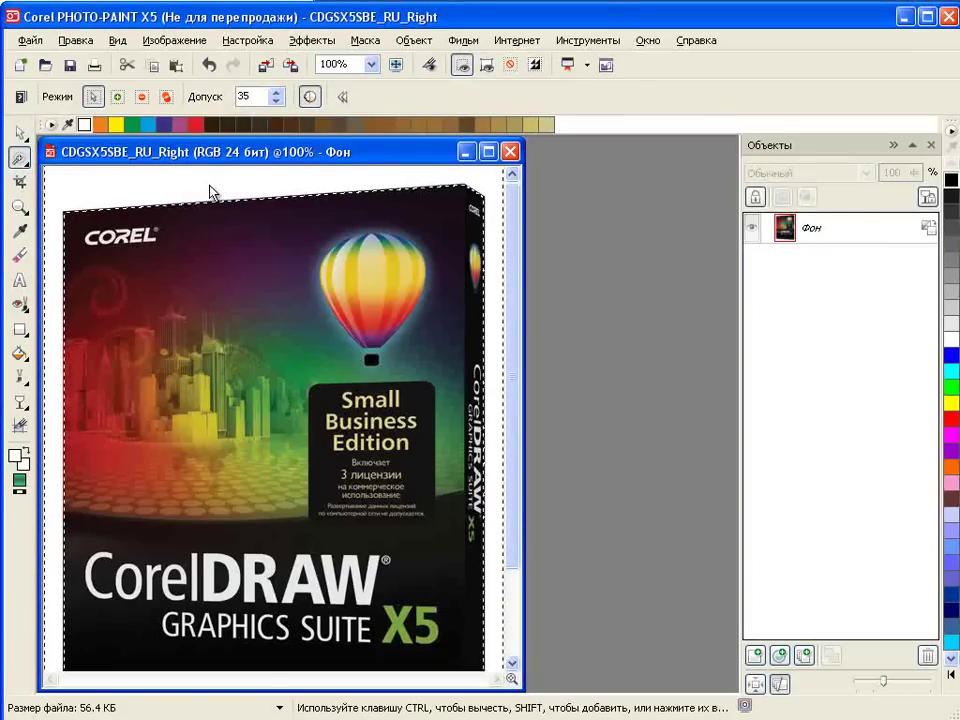
left_click(535, 65)
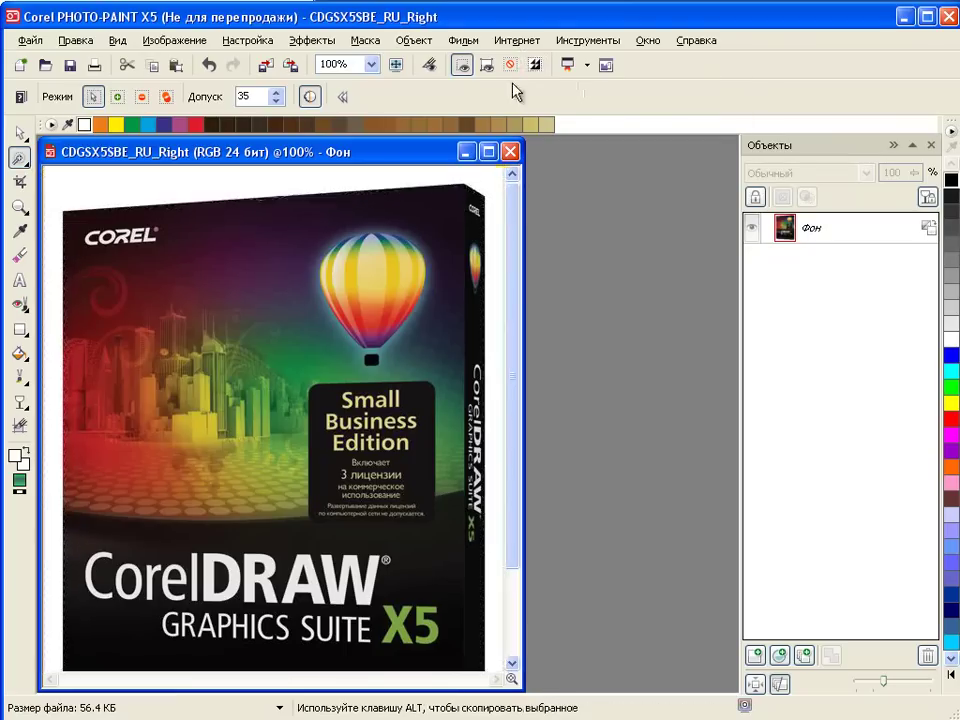
Step: Copy the masked box into a new object and delete the background
left_click(414, 40)
mouse_move(605, 62)
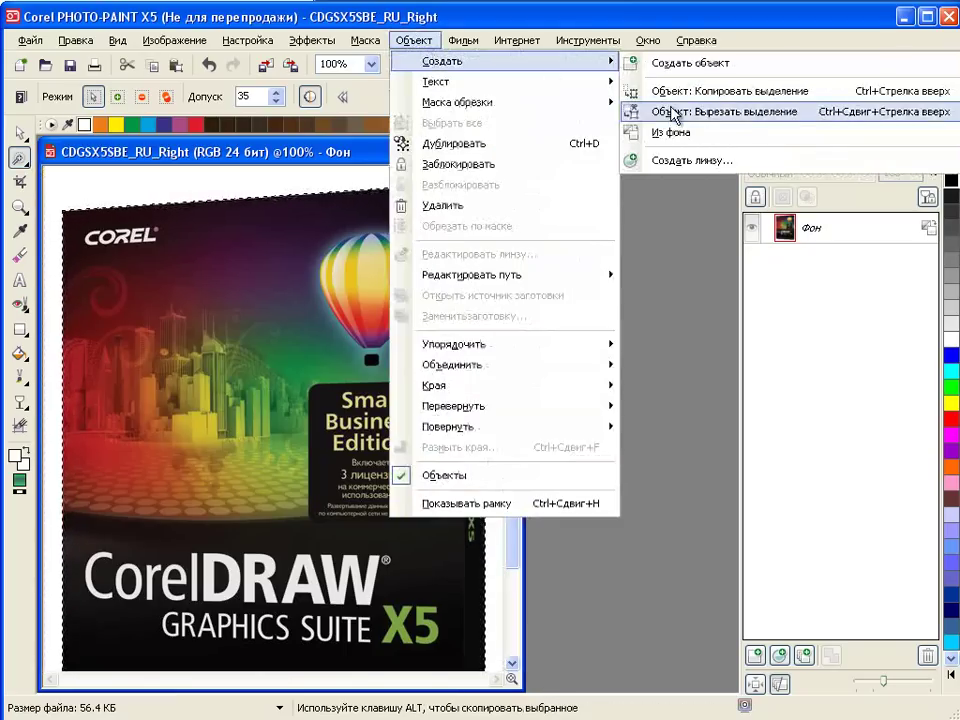
left_click(683, 91)
left_click(844, 266)
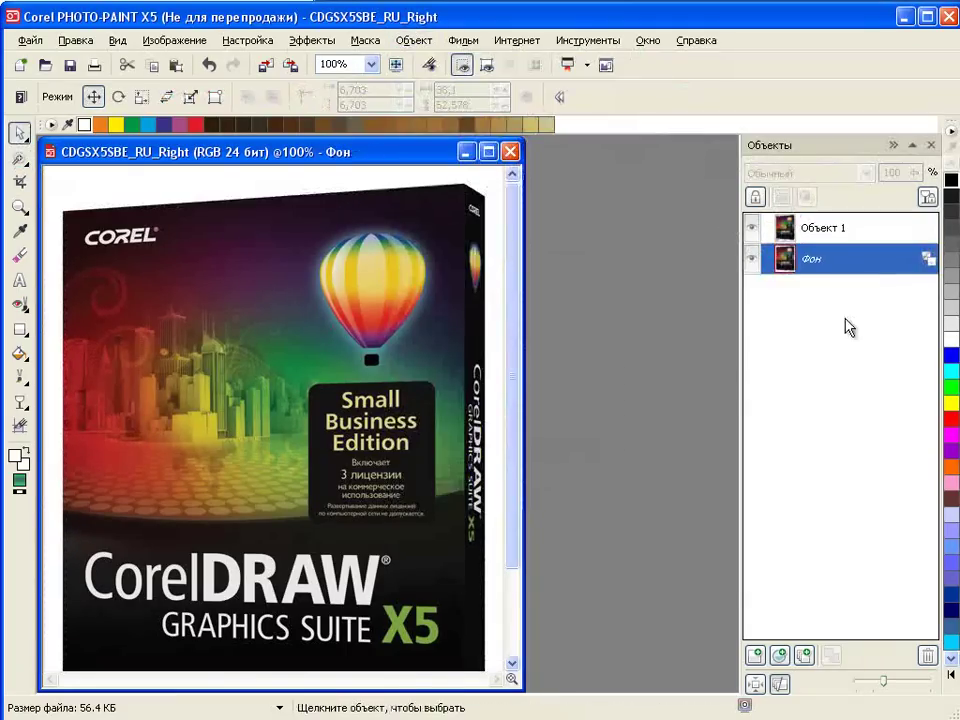
left_click(928, 656)
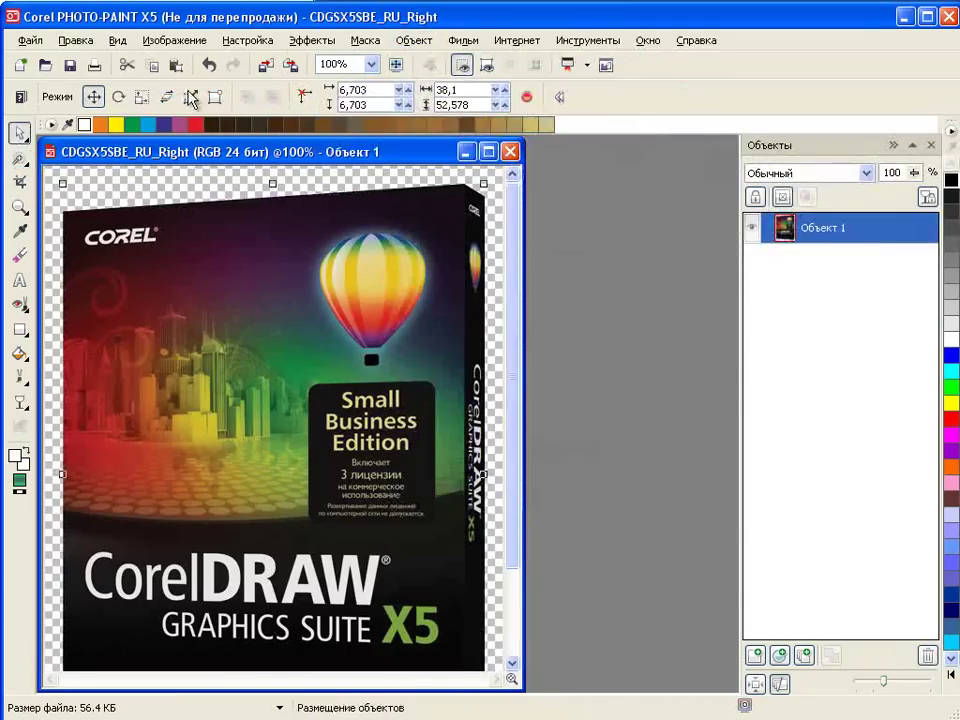
Step: Enlarge the image's paper size to 250 mm wide and 450 mm high, keeping the box centered
left_click(170, 41)
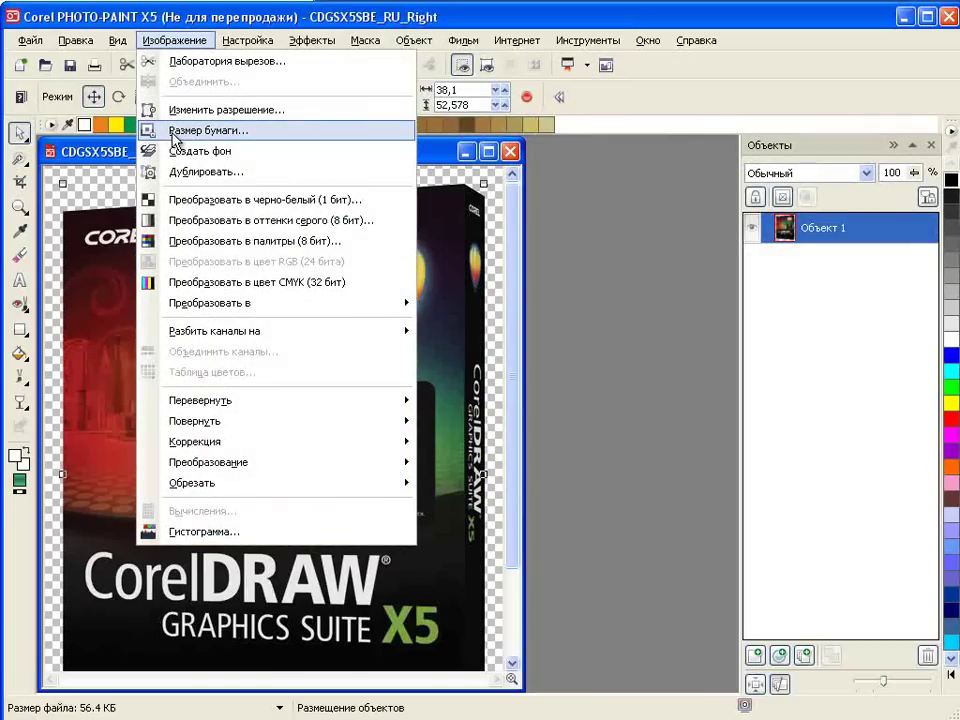
left_click(175, 140)
double_click(474, 538)
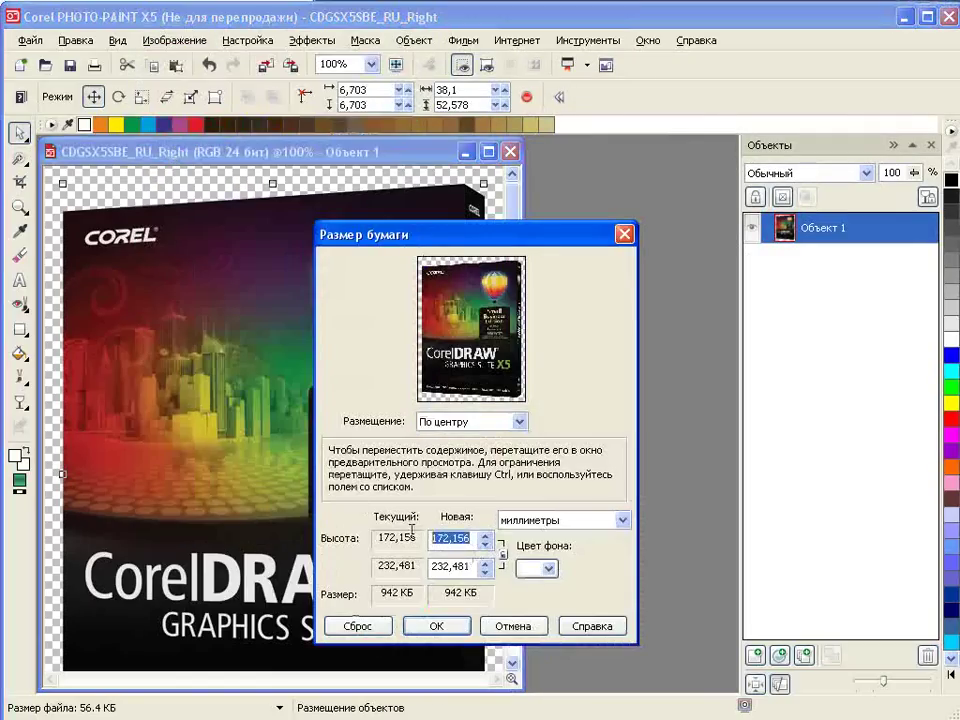
type("250")
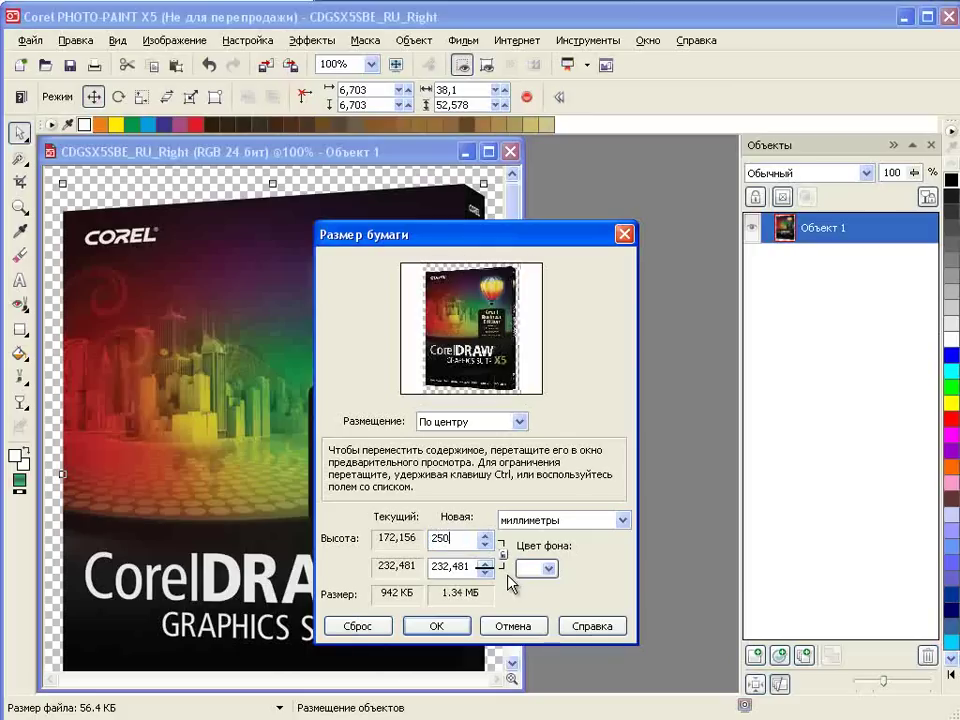
key("Tab")
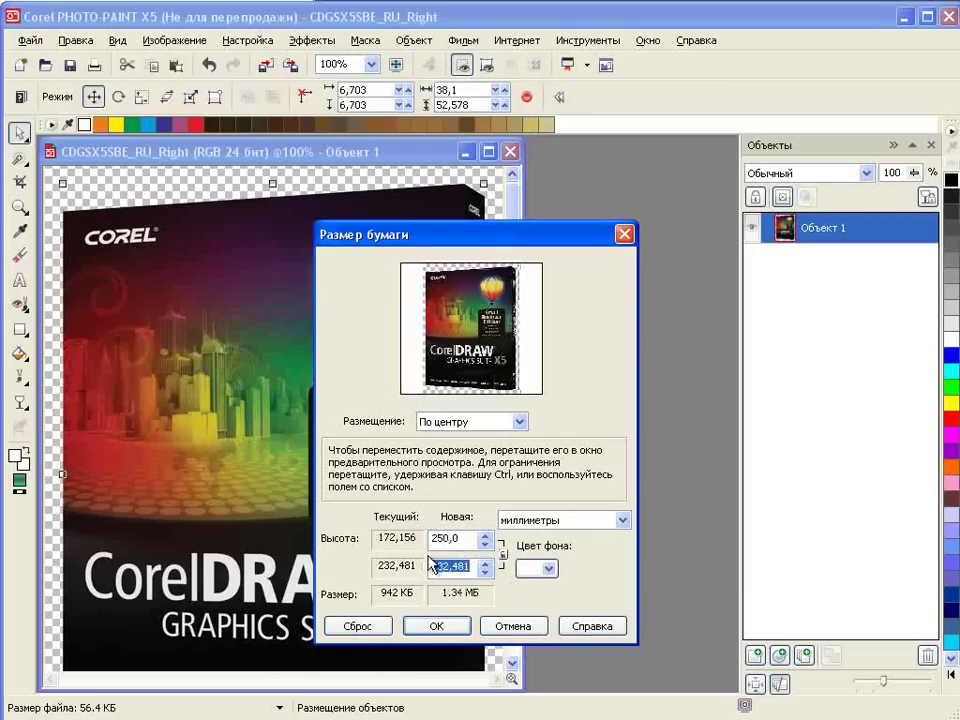
type("250")
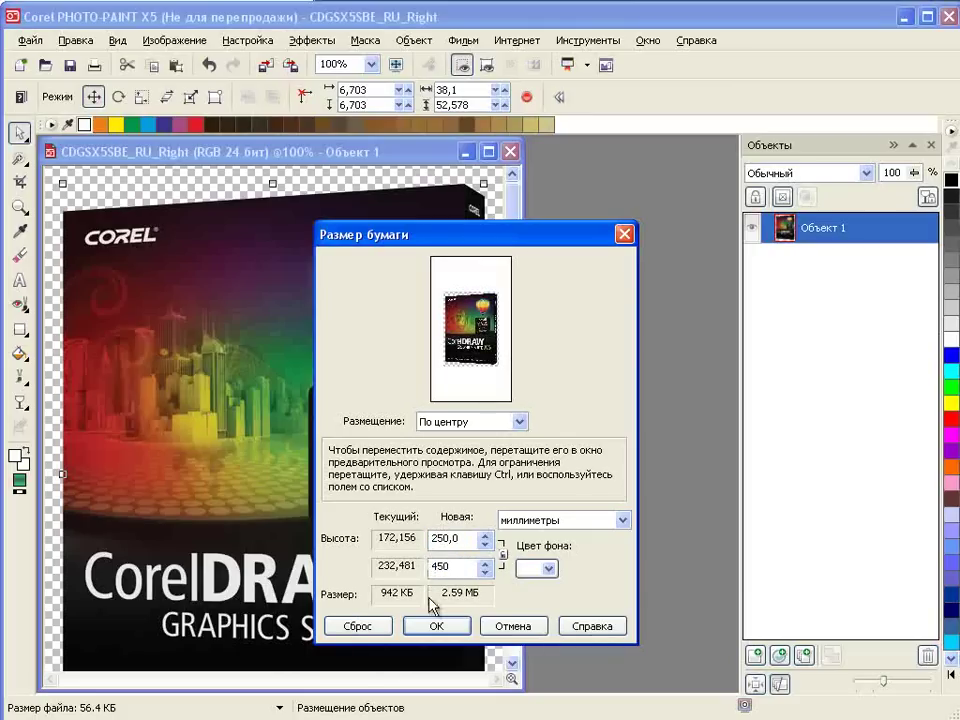
left_click(423, 632)
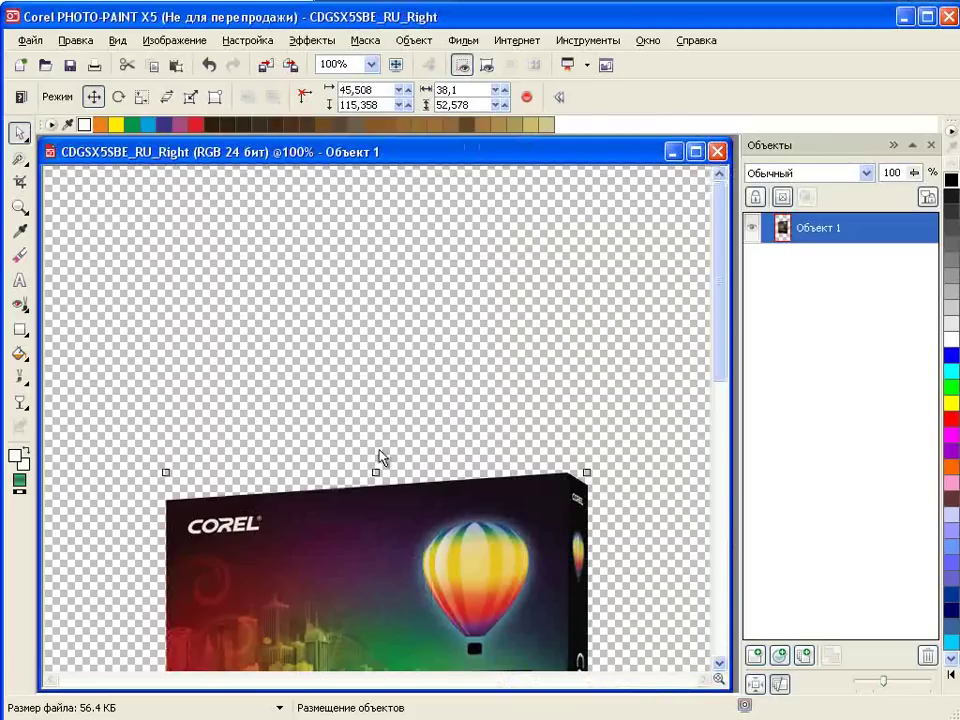
left_click(372, 64)
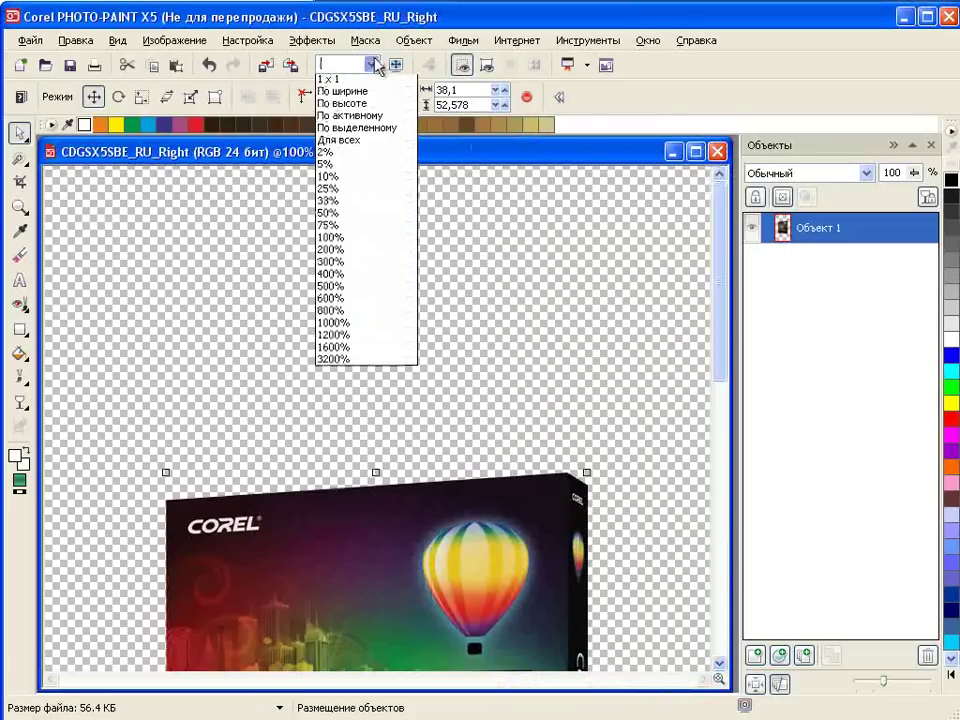
Step: Move the cut-out box up into the upper half of the enlarged image
left_click(360, 118)
left_click_drag(191, 439, 190, 333)
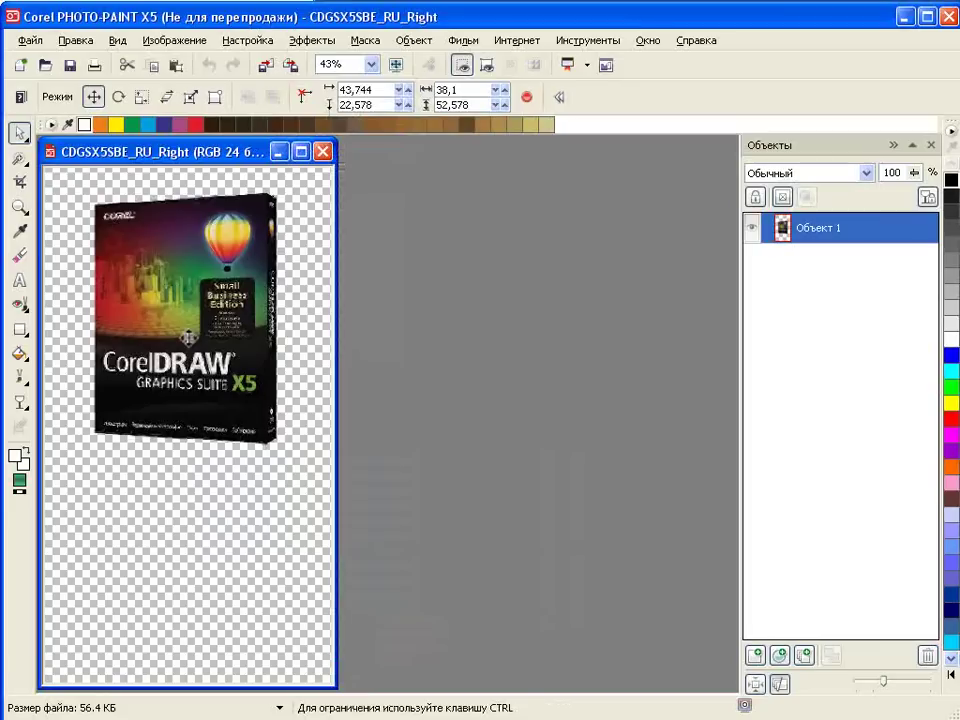
left_click_drag(336, 401, 639, 445)
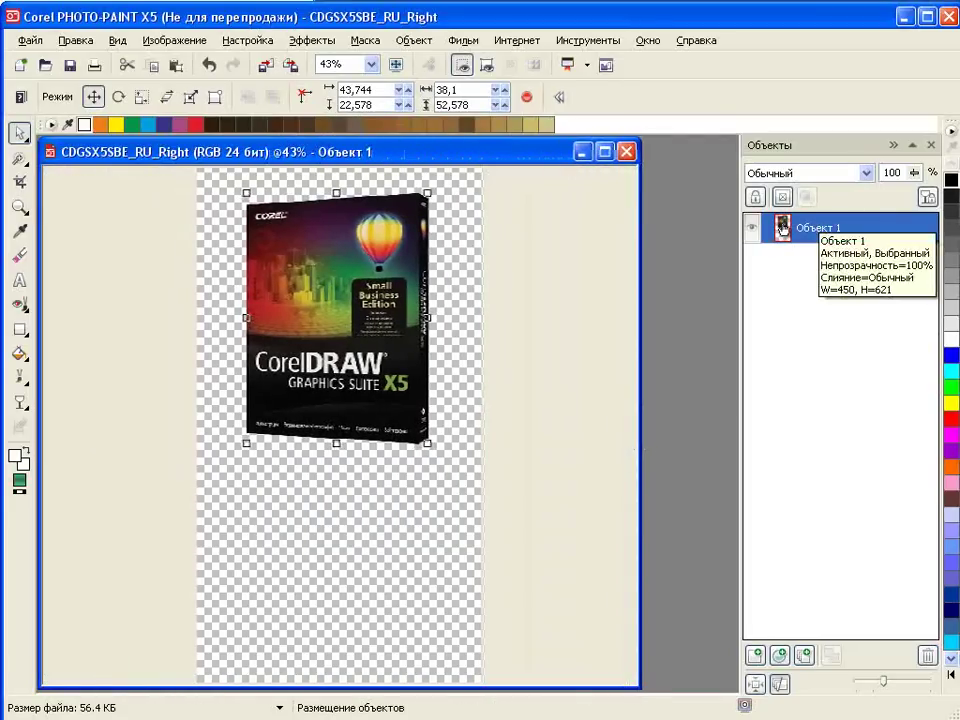
Step: Rename the box object as "коробка"
double_click(782, 228)
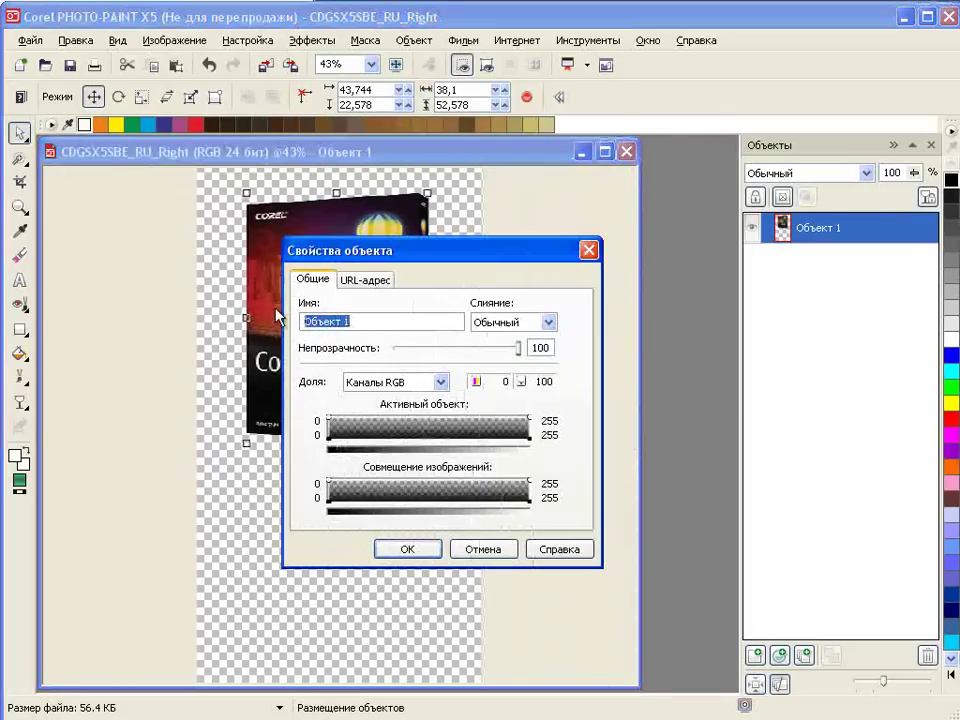
type("коробка")
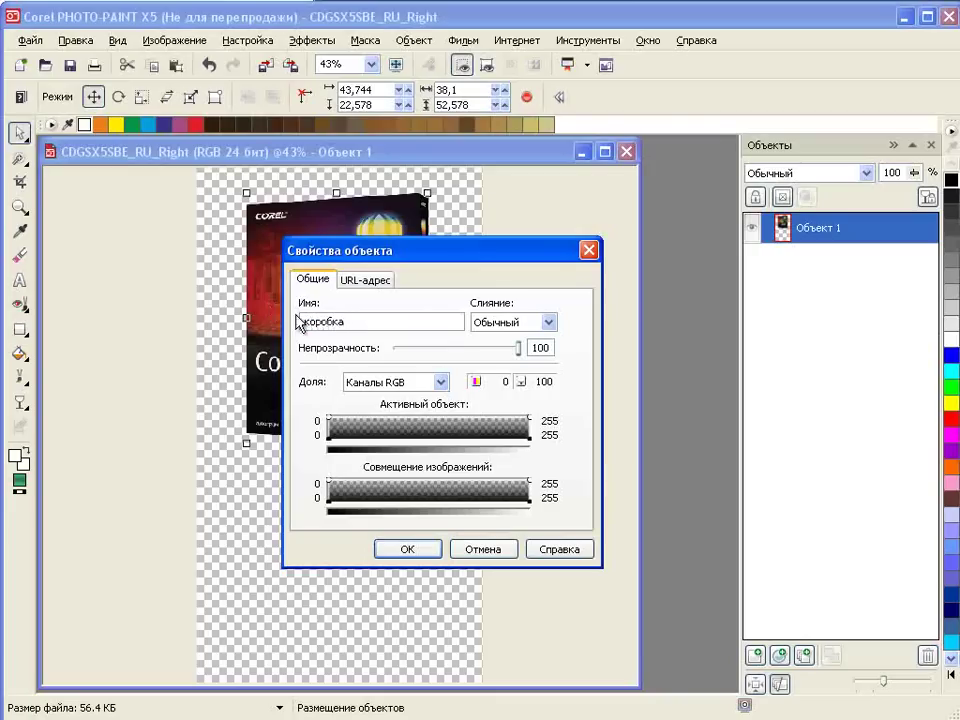
left_click(407, 549)
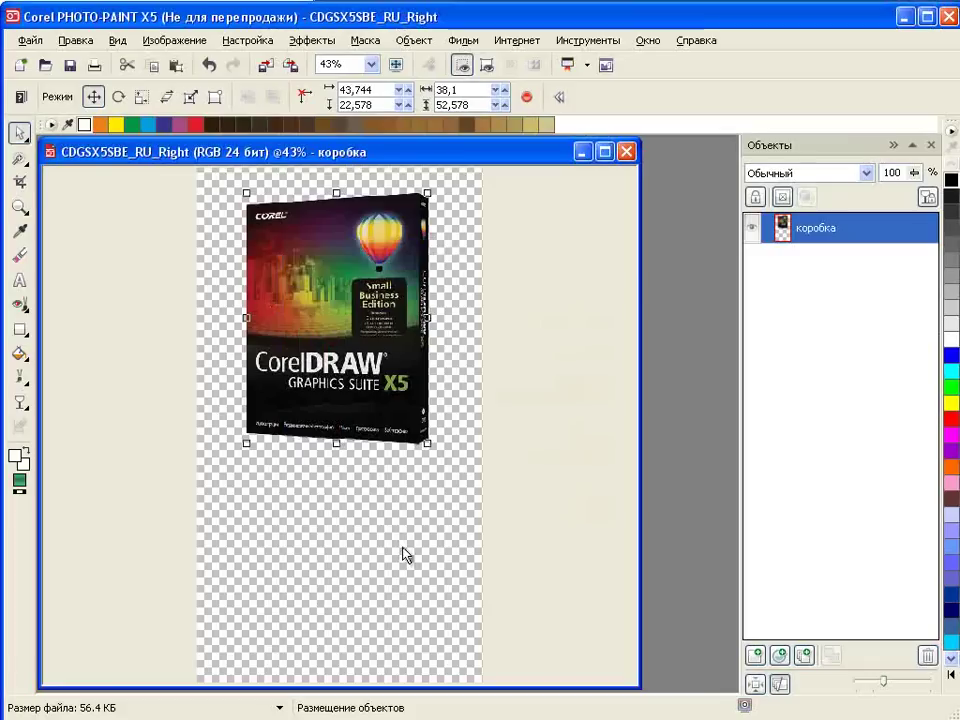
Step: Mask the front face of the box with a rectangle mask and copy it into a new object
left_click(19, 207)
left_click_drag(227, 186, 463, 455)
left_click_drag(118, 177, 475, 657)
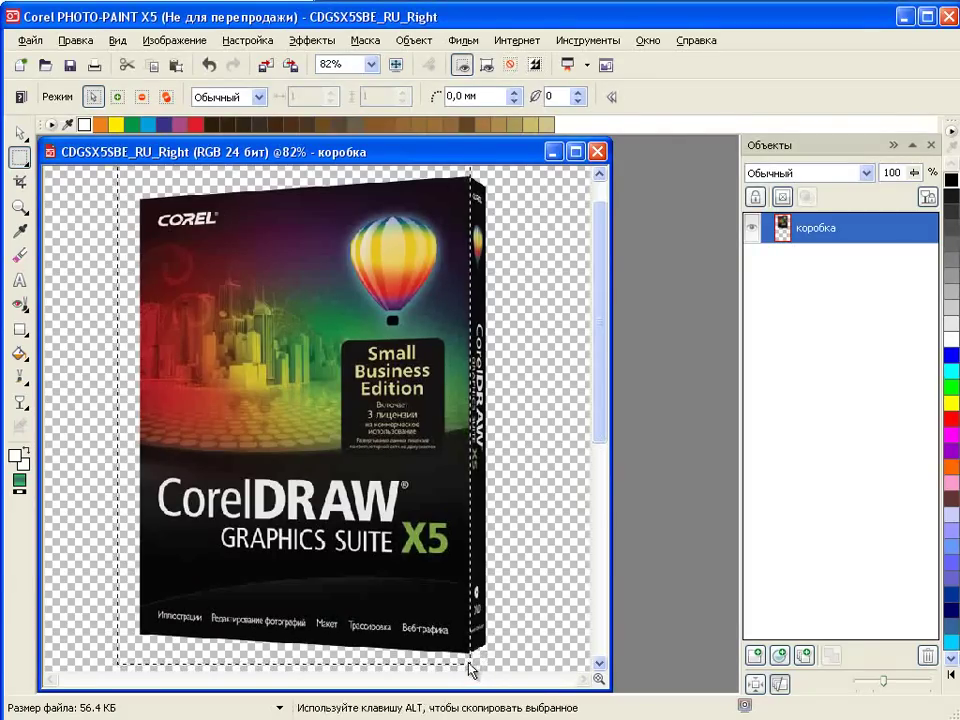
left_click(413, 40)
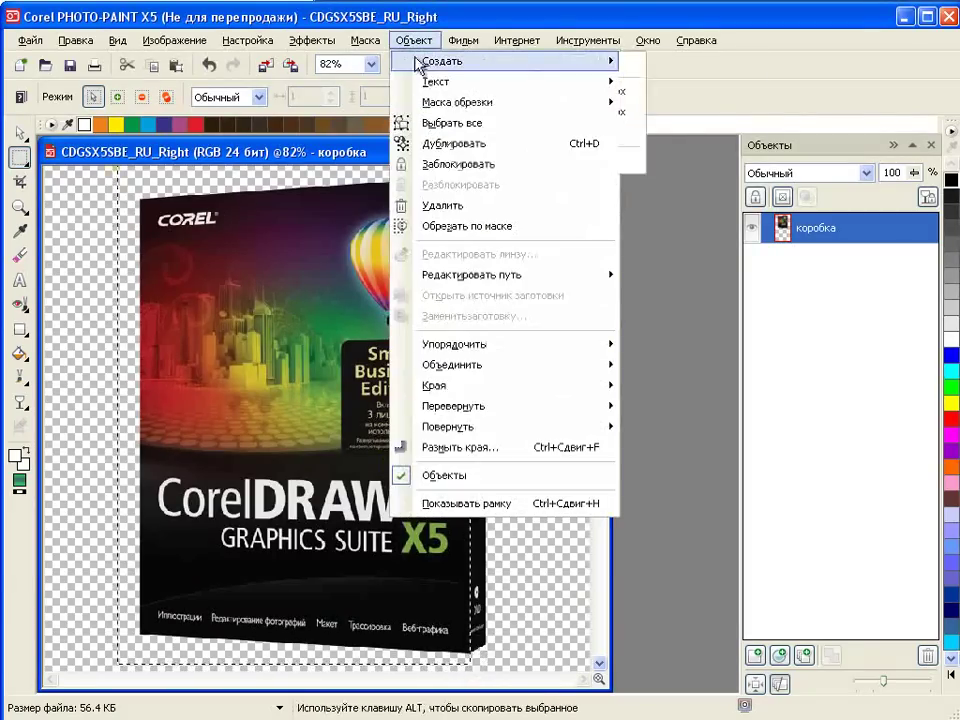
mouse_move(620, 62)
left_click(645, 91)
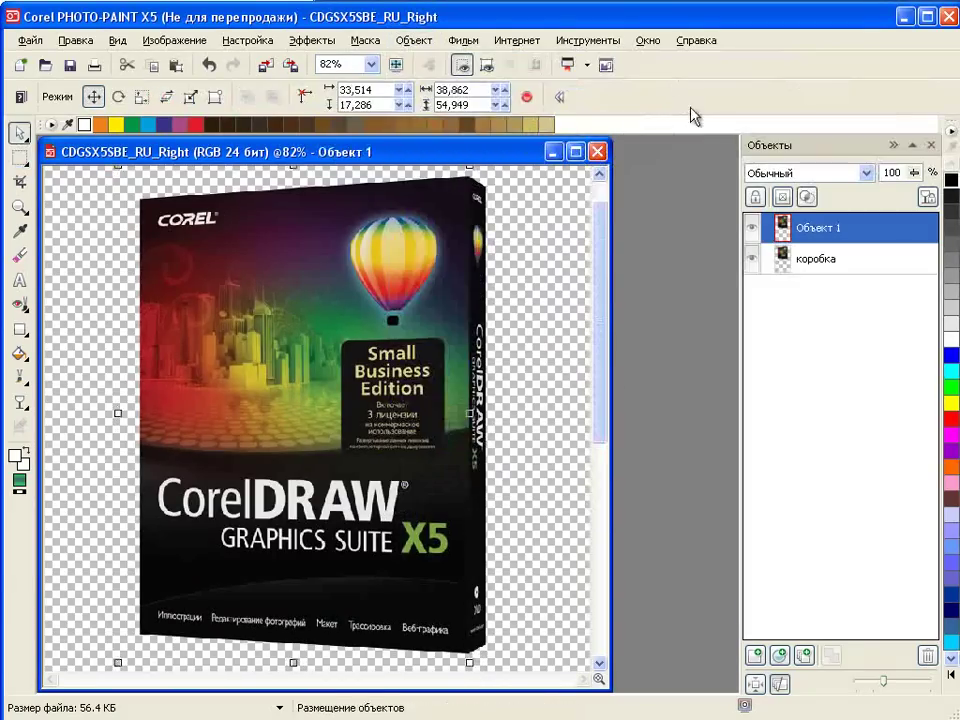
left_click(752, 260)
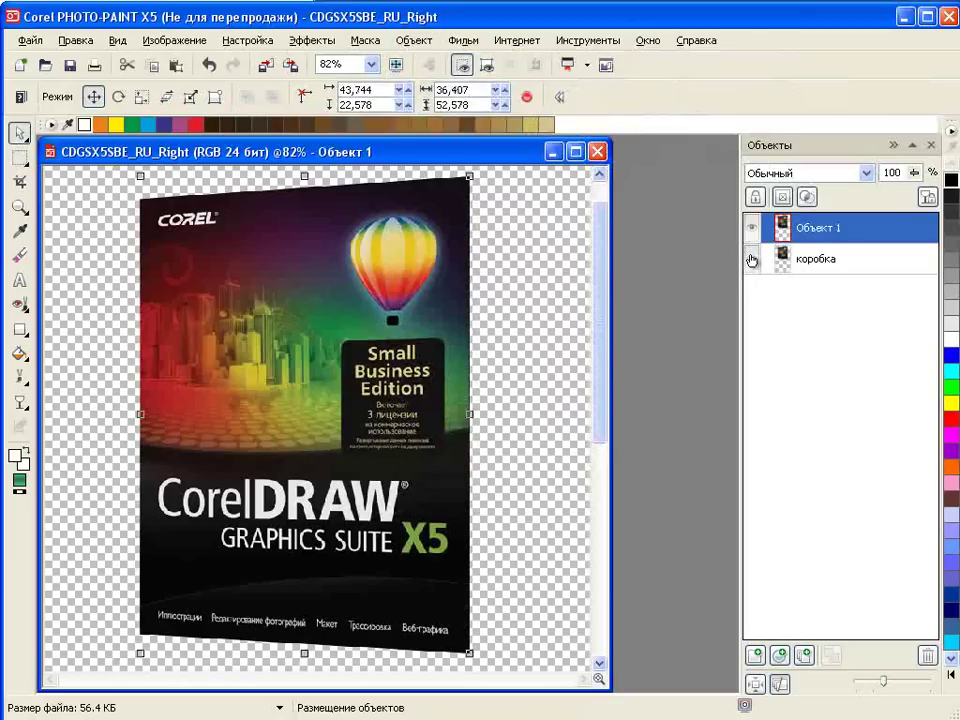
left_click(752, 260)
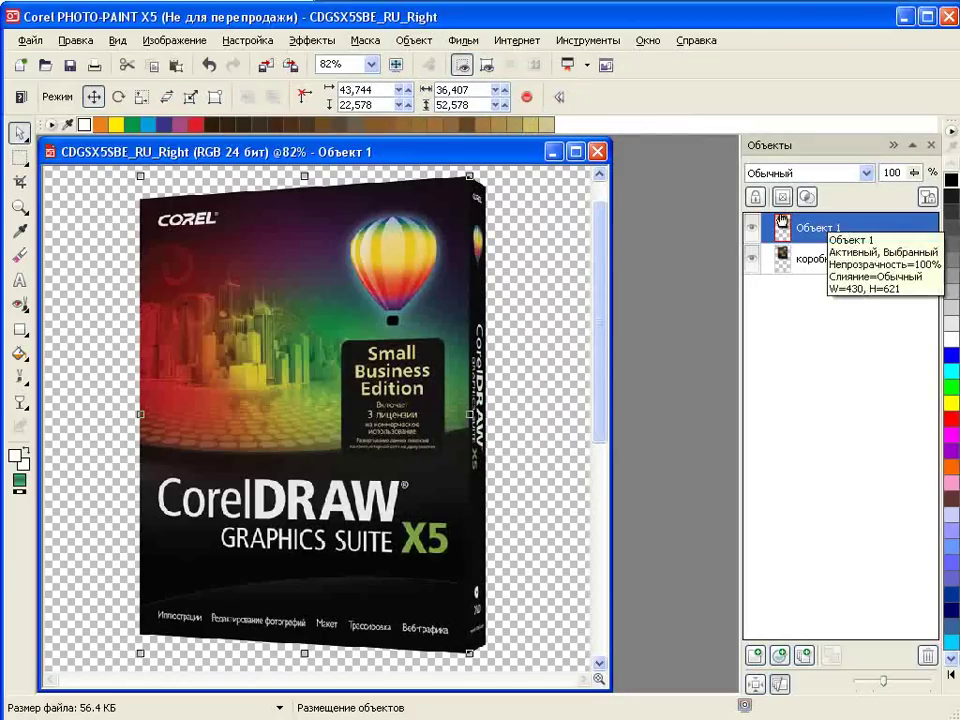
Step: Rename the front face object as "фронтальная"
double_click(757, 218)
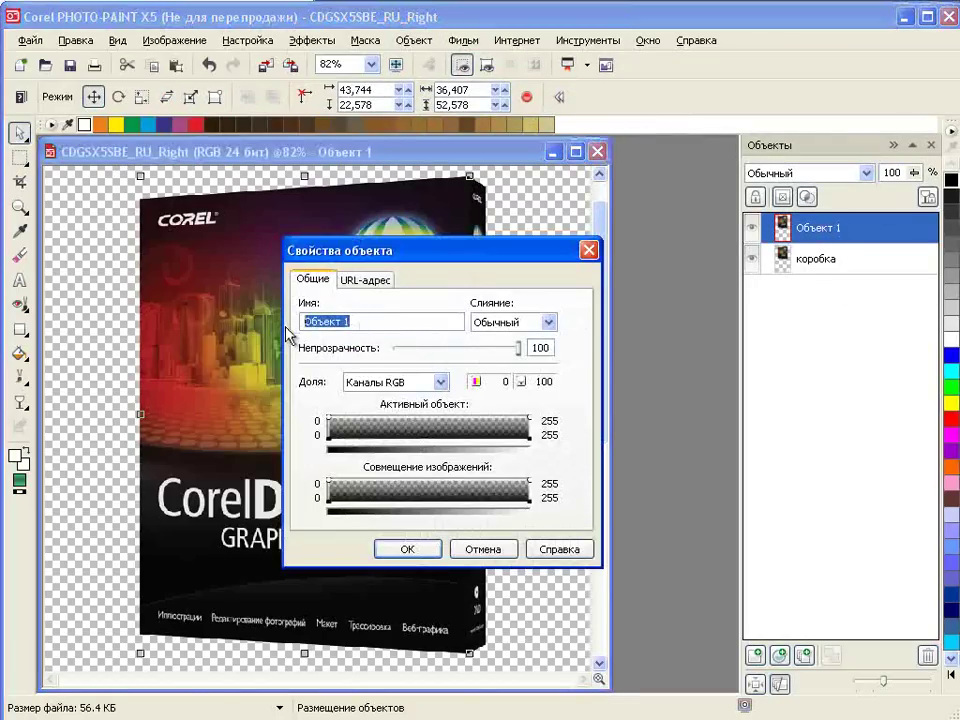
type("фо")
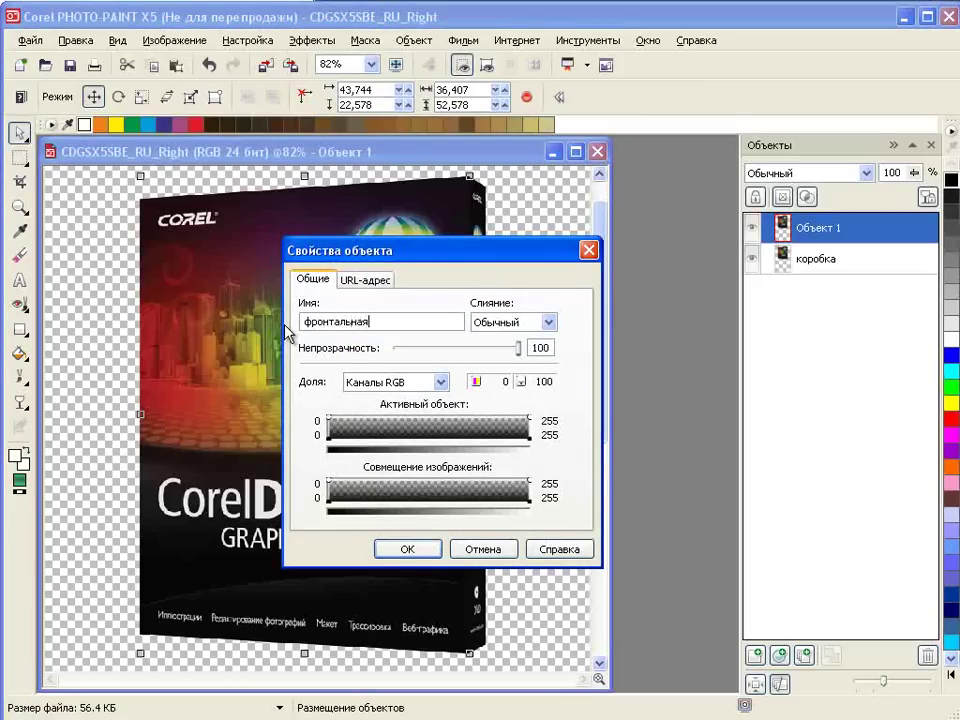
left_click(404, 552)
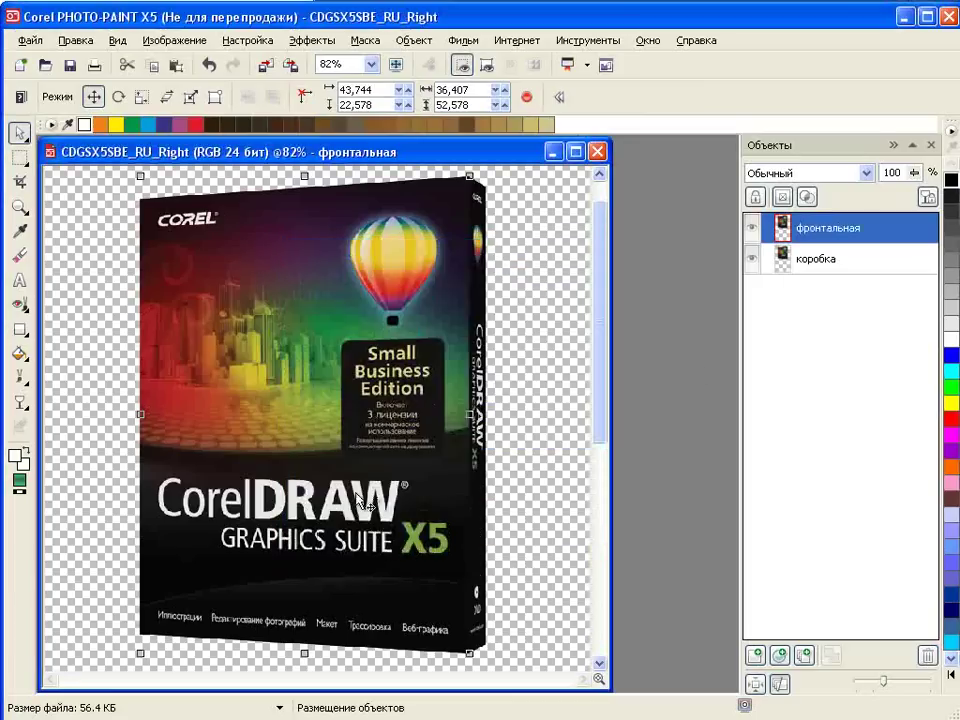
Step: Hide the front face object, mask the narrow side face of "коробка" with a rectangle and copy it into a new object
left_click(829, 259)
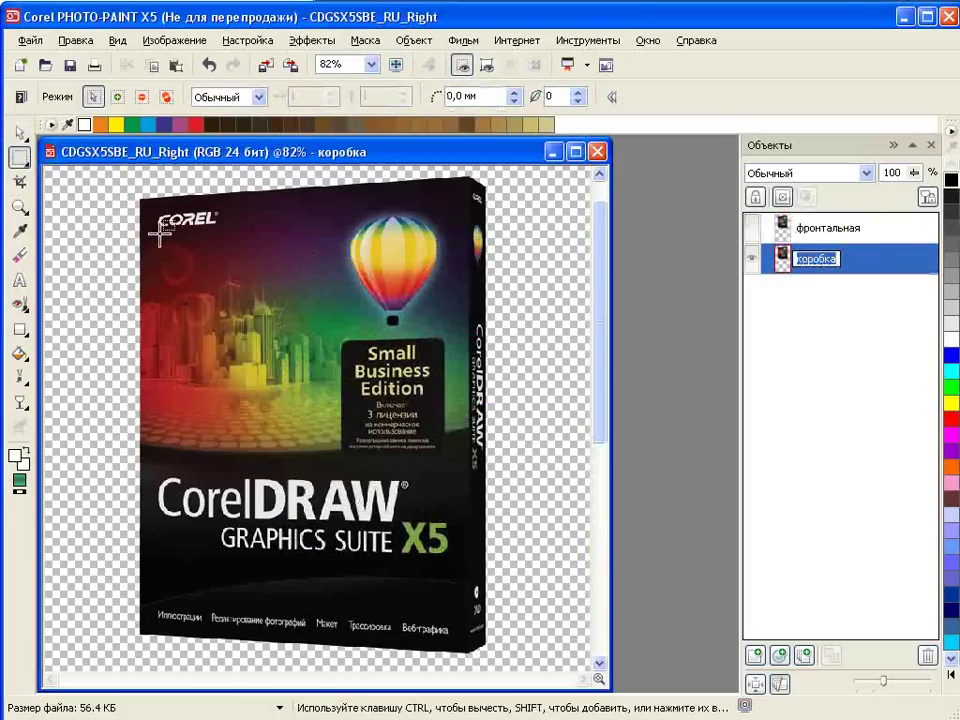
left_click_drag(468, 175, 506, 662)
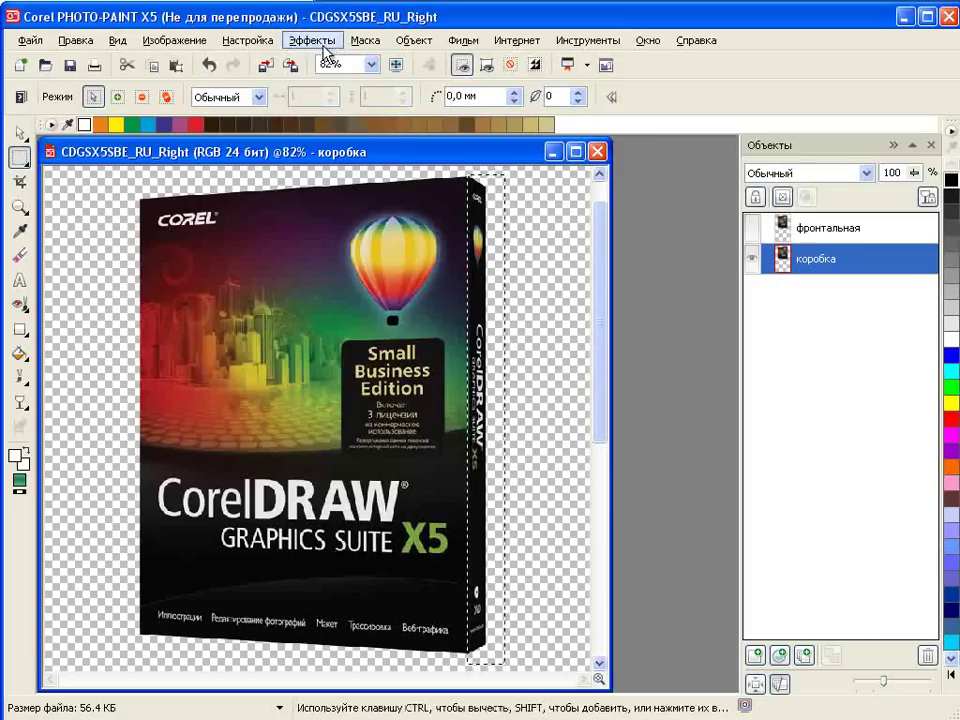
left_click(418, 40)
mouse_move(455, 62)
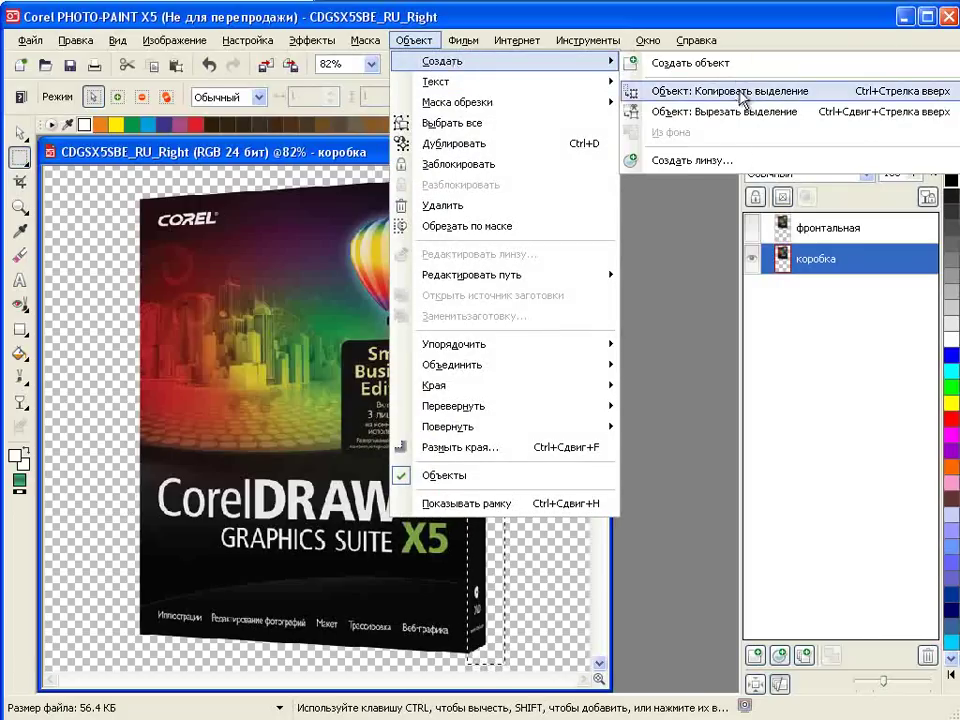
left_click(702, 91)
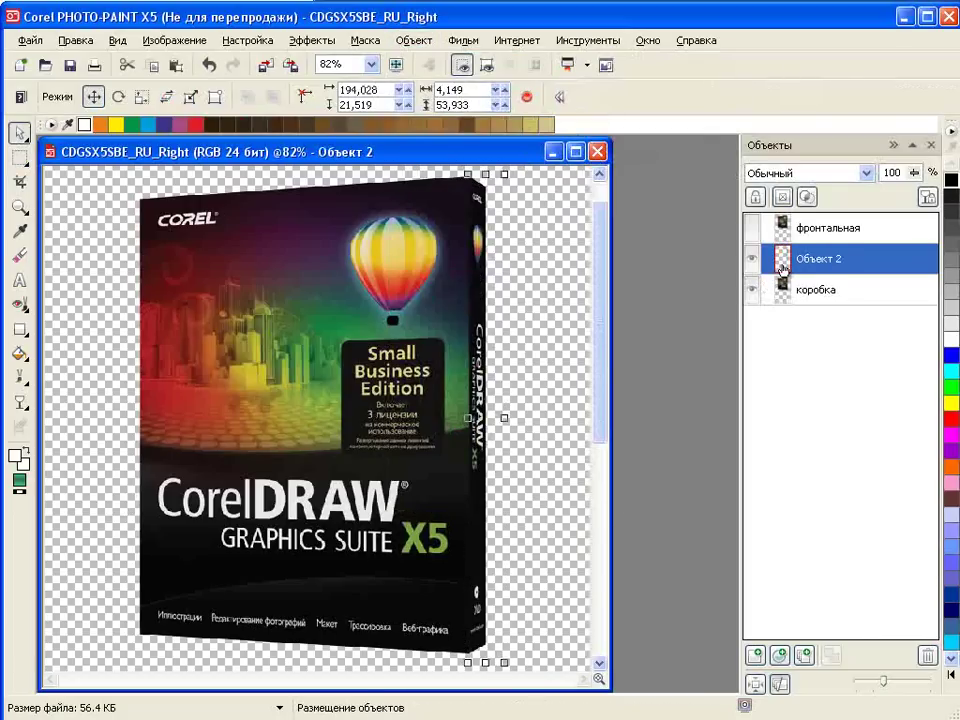
Step: Rename the side face object as "боковая"
double_click(783, 266)
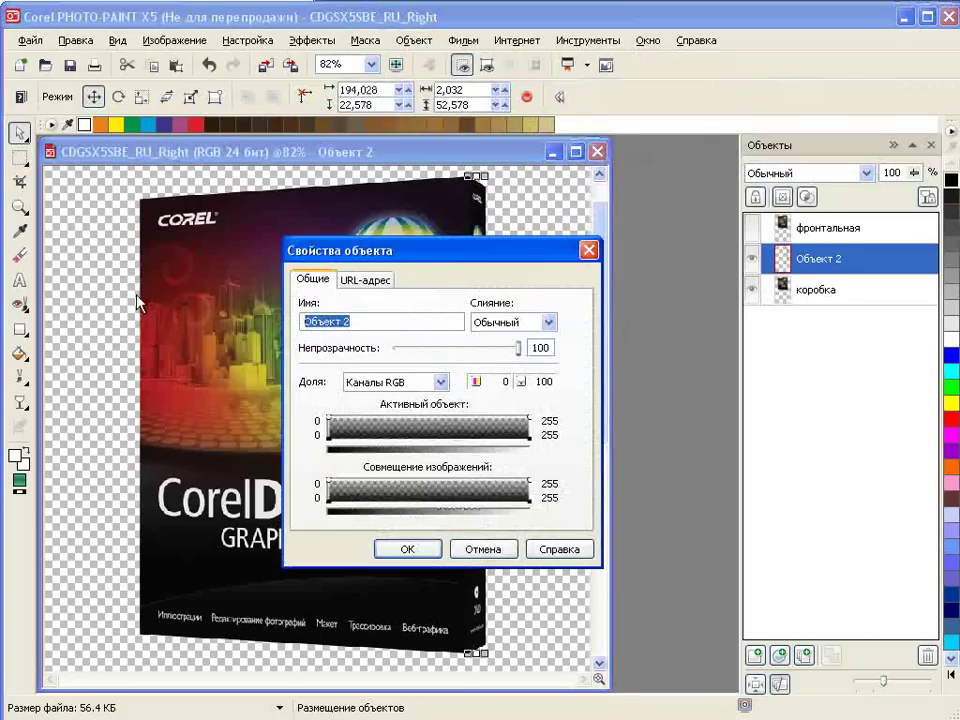
type("боковая")
left_click(410, 549)
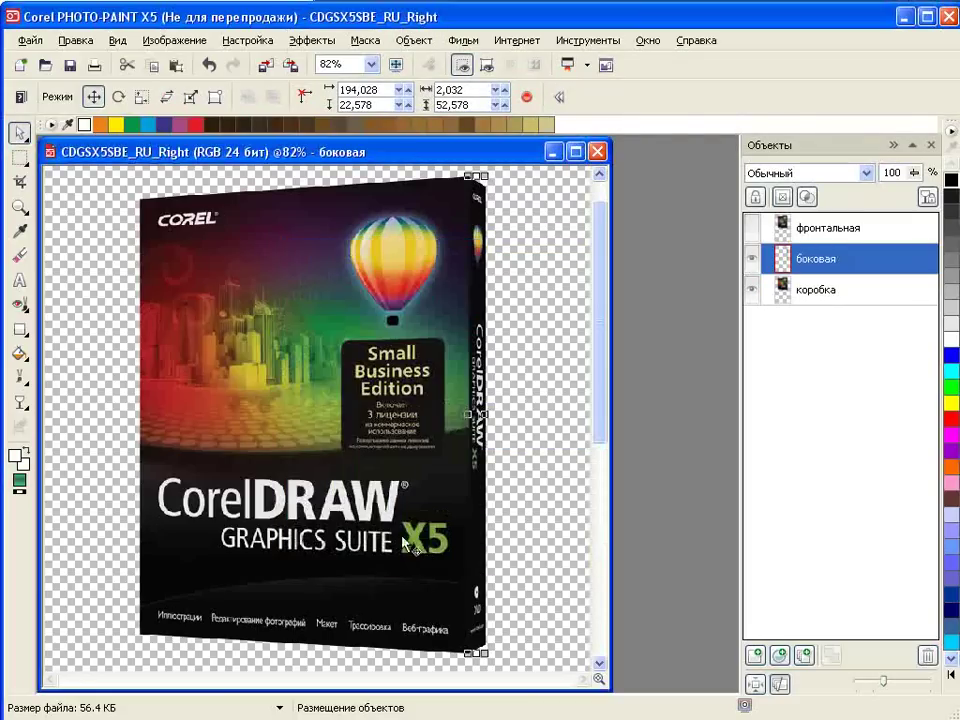
Step: Hide the "коробка" object and turn the visibility of "фронтальная" back on
left_click(752, 295)
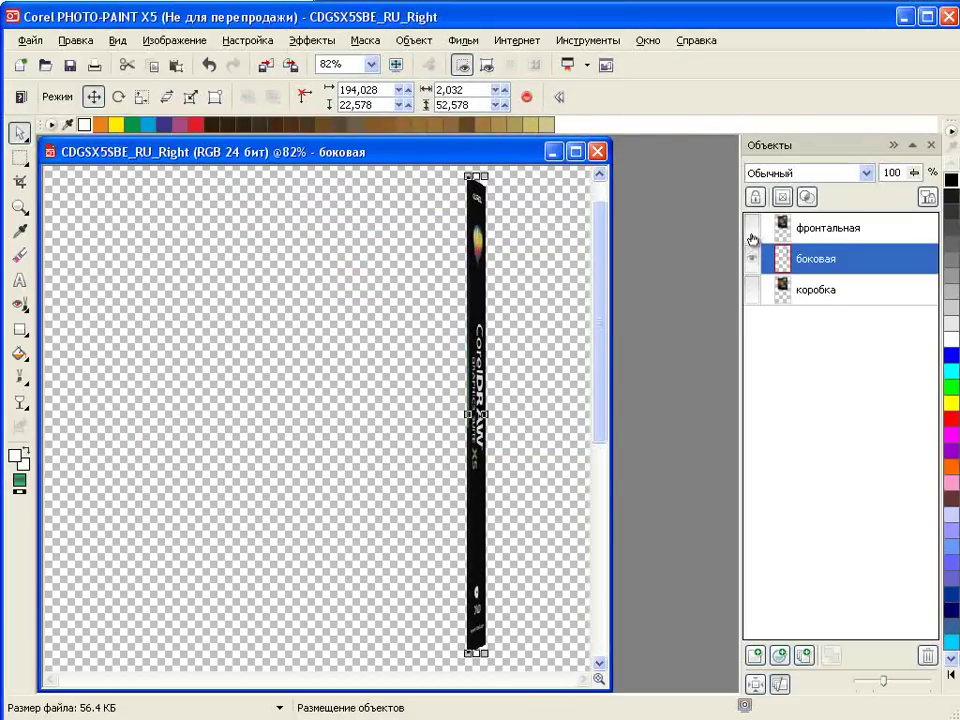
left_click(750, 227)
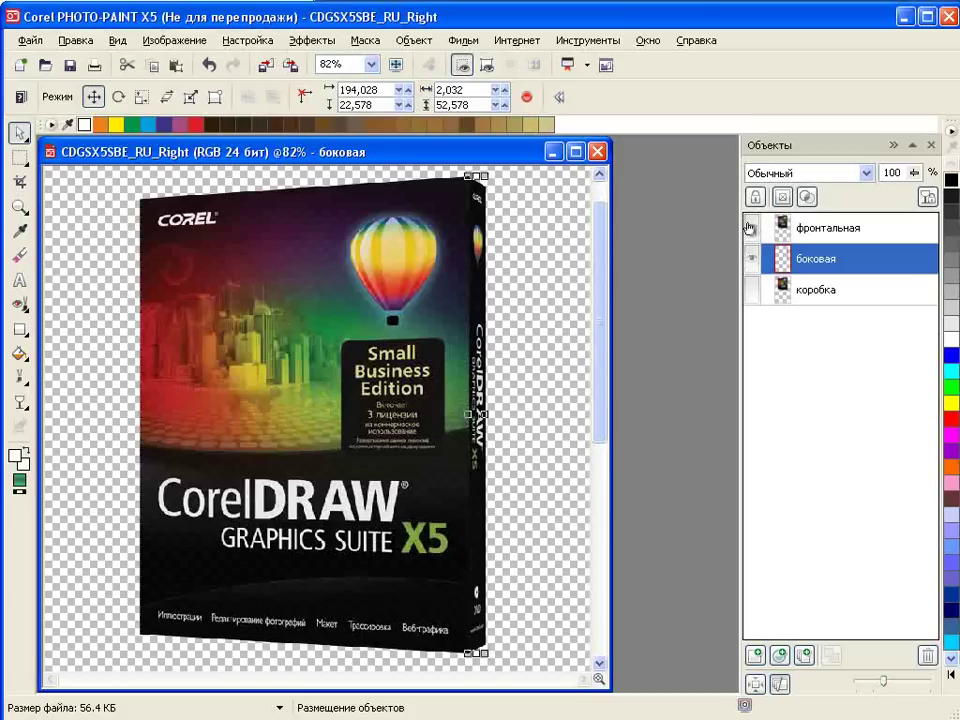
left_click(752, 236)
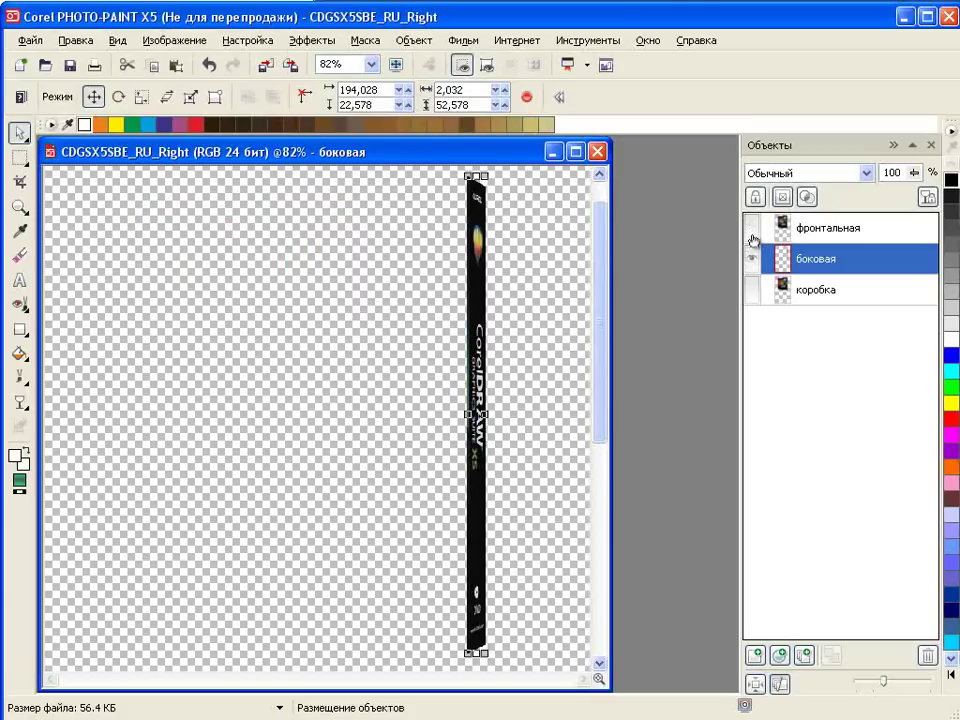
left_click(752, 228)
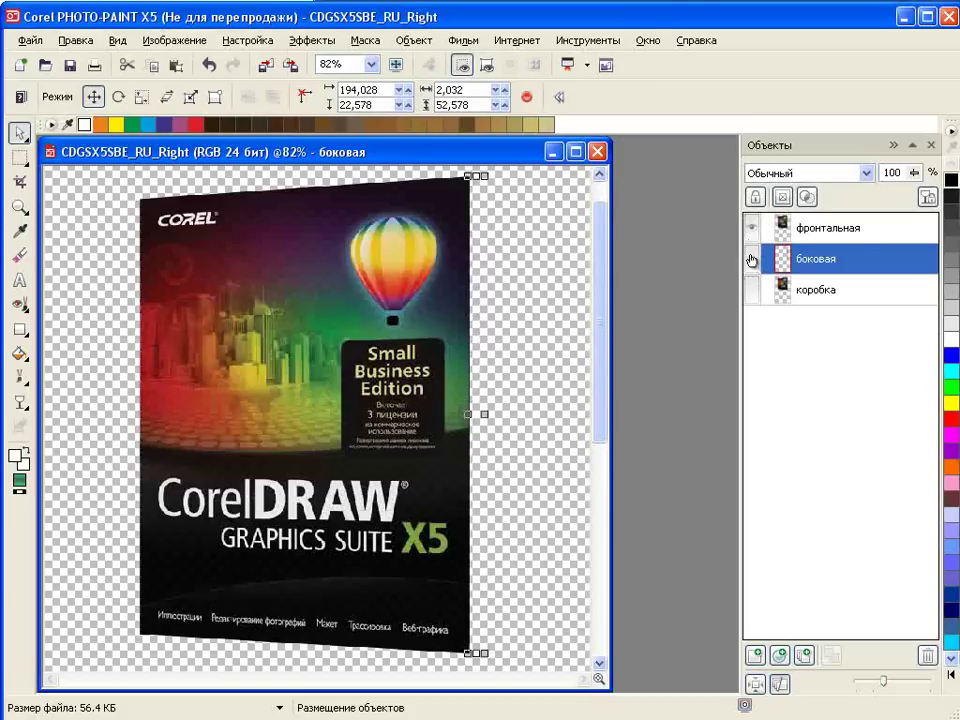
Step: Group the "фронтальная" and "боковая" objects with both faces visible
left_click(855, 230)
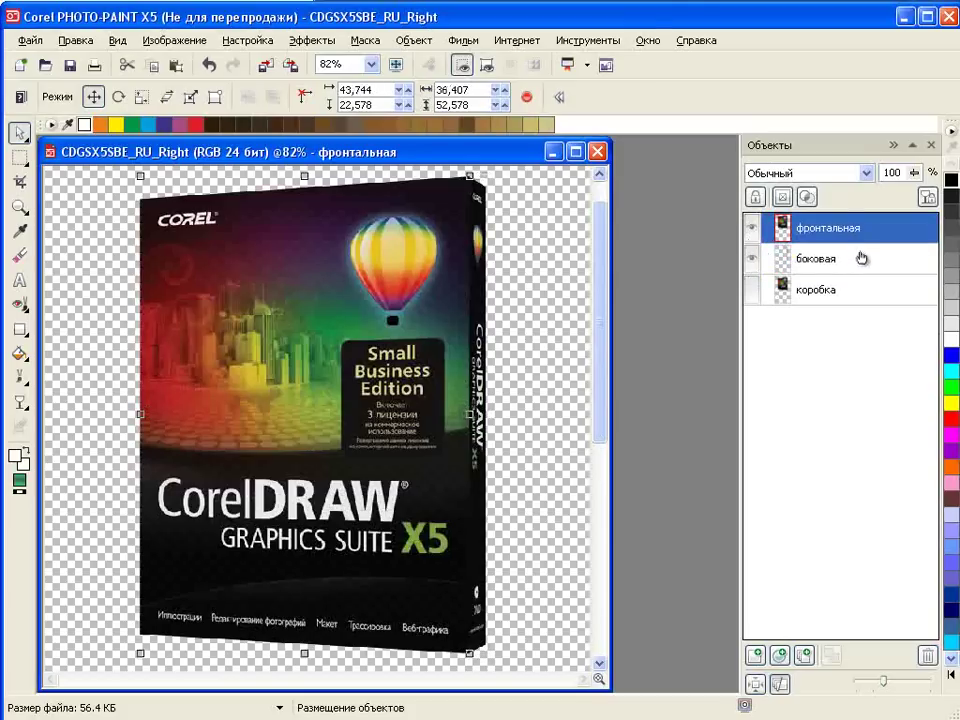
left_click(861, 259, "shift")
right_click(861, 256)
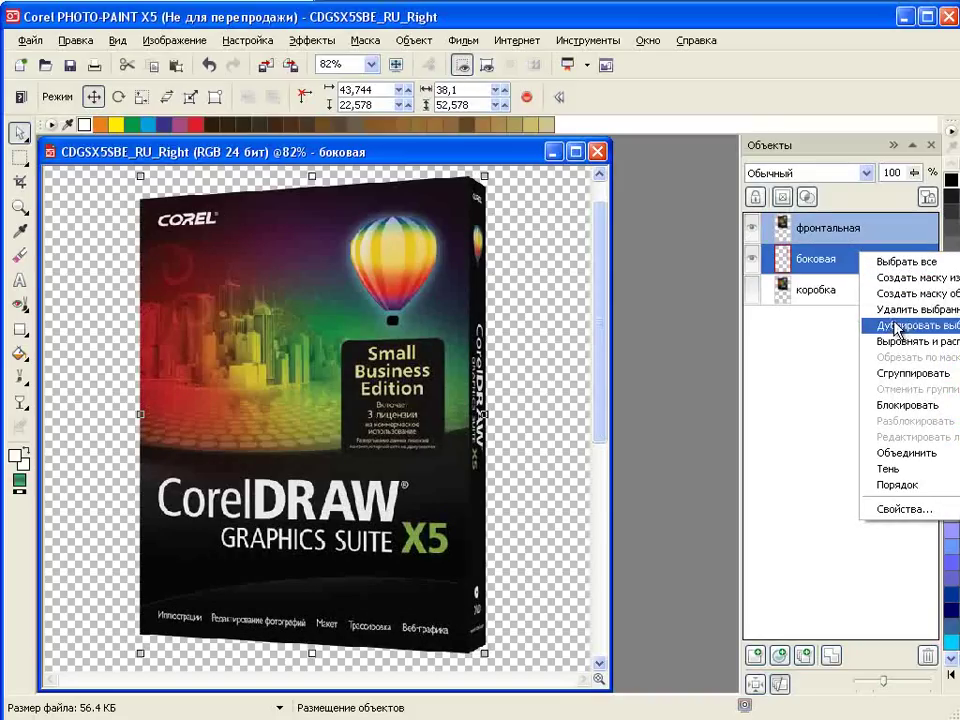
left_click(906, 374)
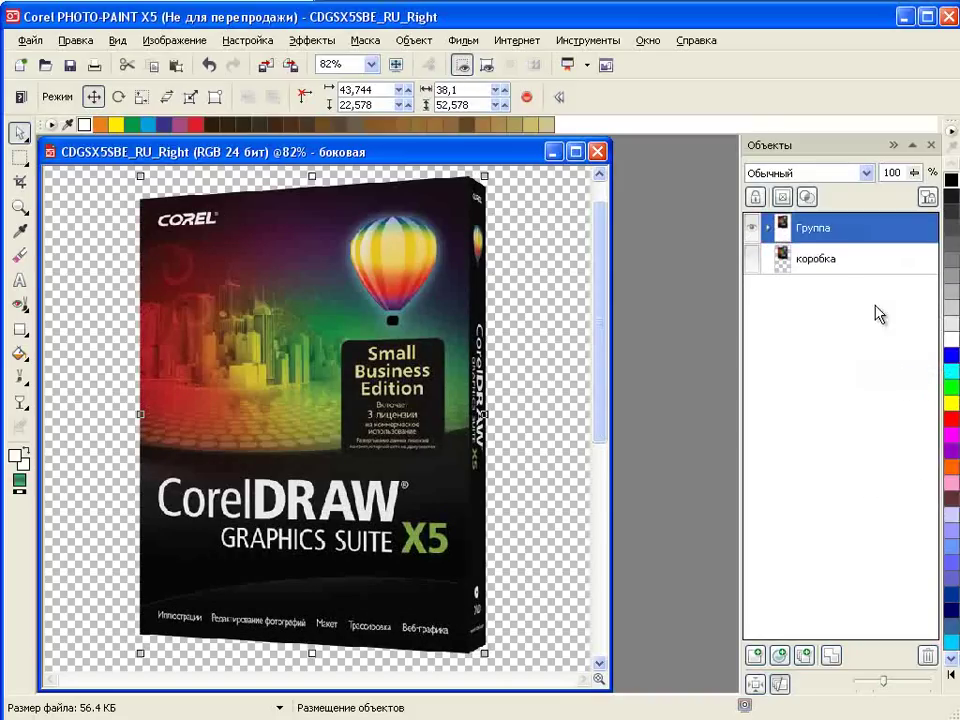
Step: Flip the group of front and side faces vertically
left_click(414, 40)
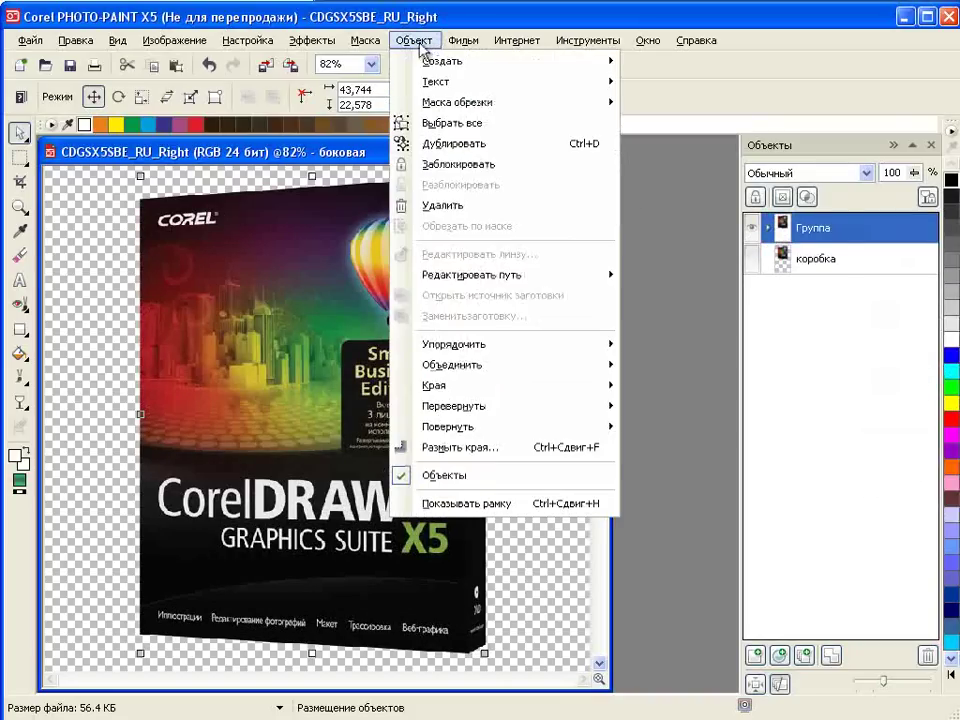
mouse_move(493, 411)
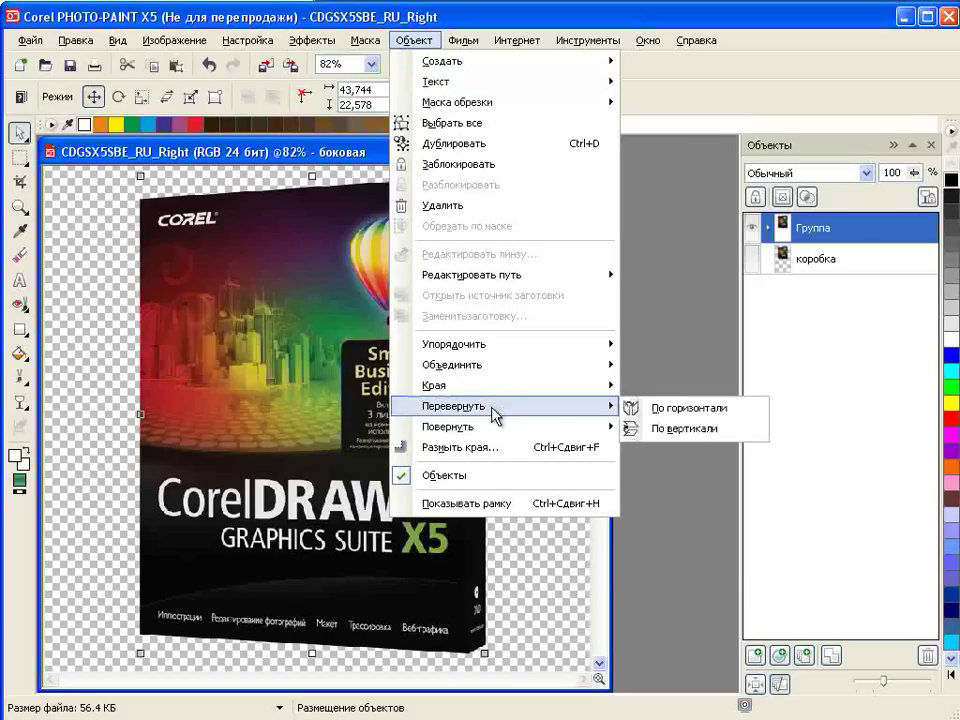
left_click(650, 425)
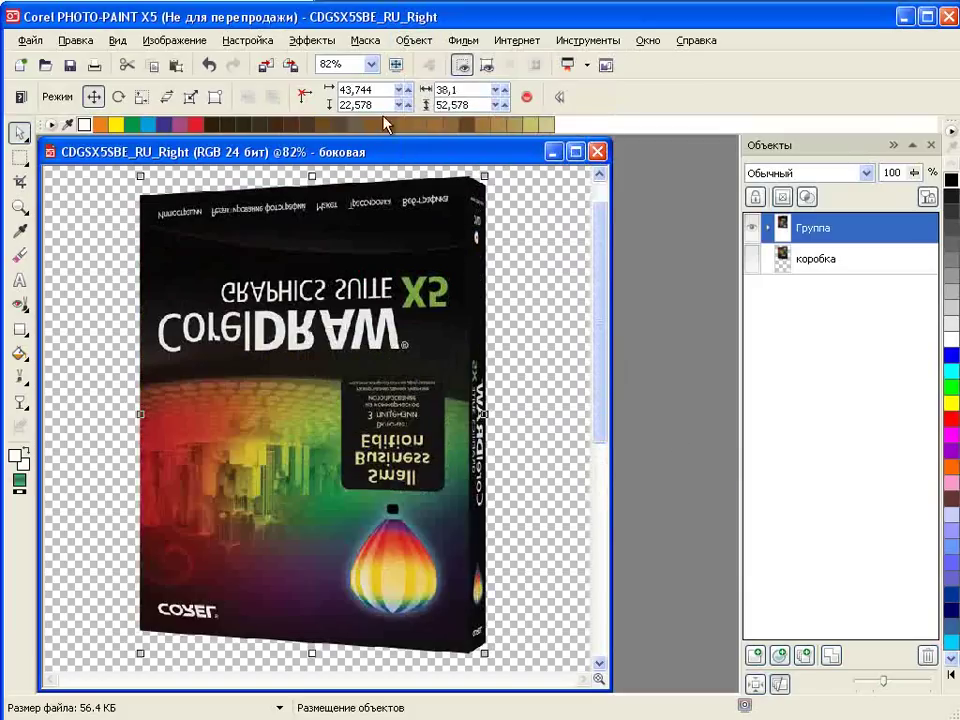
Step: Move the flipped group directly beneath the box position and show the "коробка" object again
left_click(372, 64)
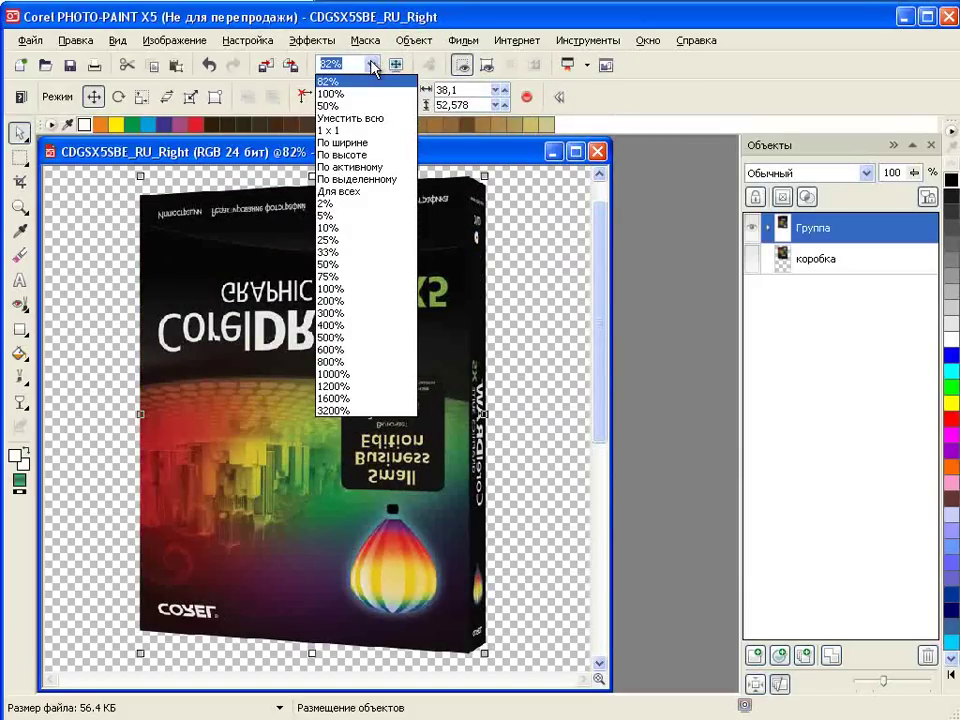
left_click(352, 264)
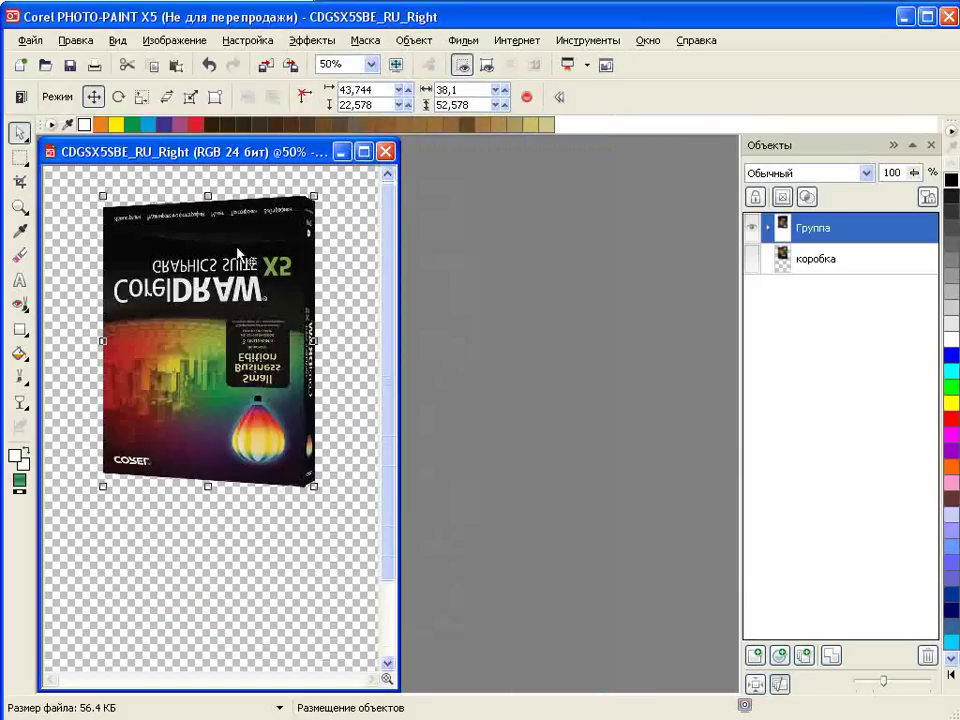
left_click_drag(239, 254, 288, 533)
left_click(752, 259)
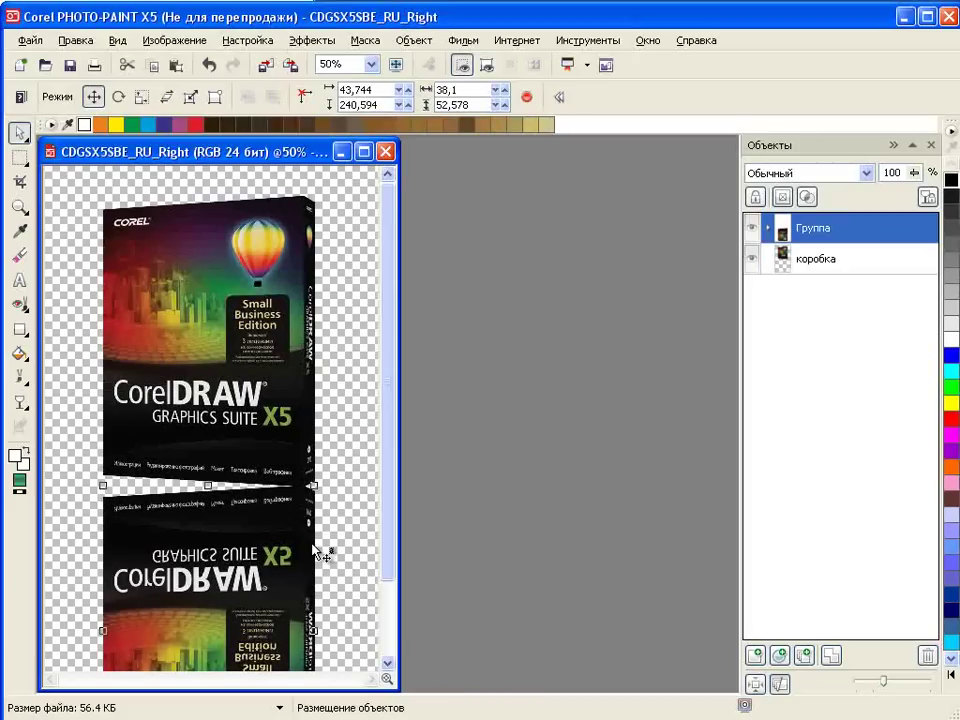
Step: Align the flipped group and "коробка" horizontally by their centers, relative to the active object
left_click(816, 258, "shift")
right_click(826, 238)
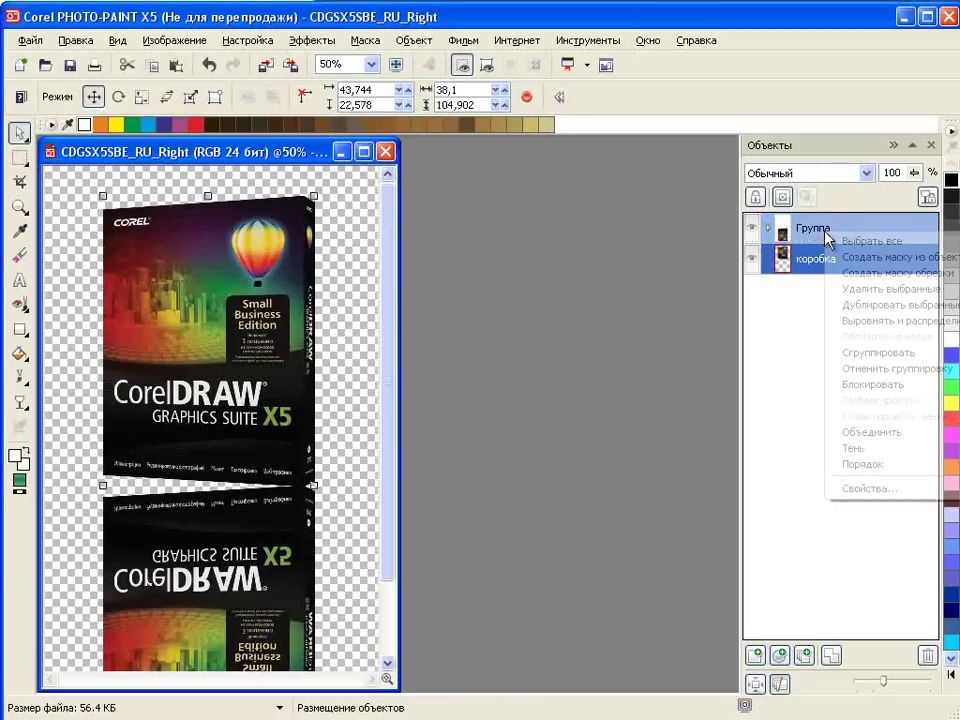
left_click(866, 321)
left_click(690, 162)
left_click(640, 202)
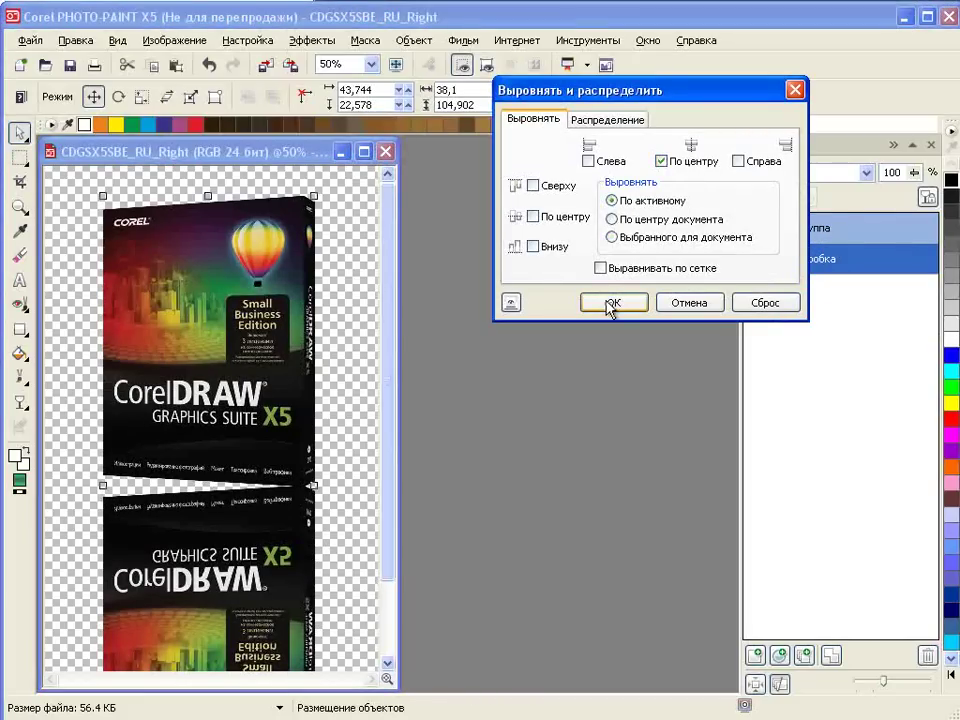
left_click(609, 303)
Step: Ungroup the flipped group into its separate "фронтальная" and "боковая" objects
left_click(826, 232)
right_click(829, 237)
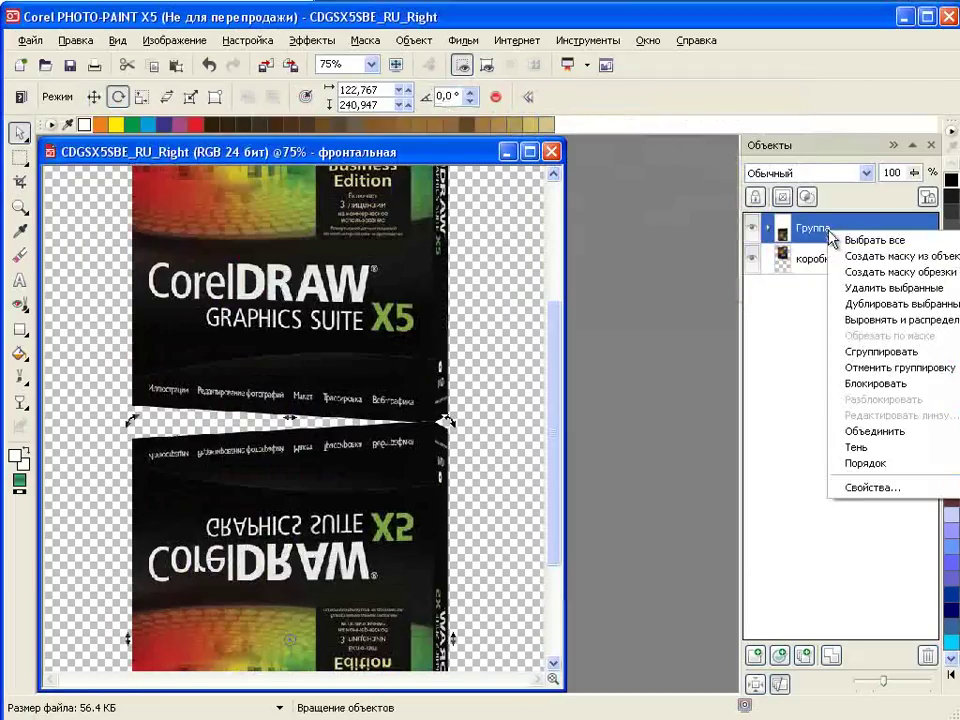
left_click(880, 367)
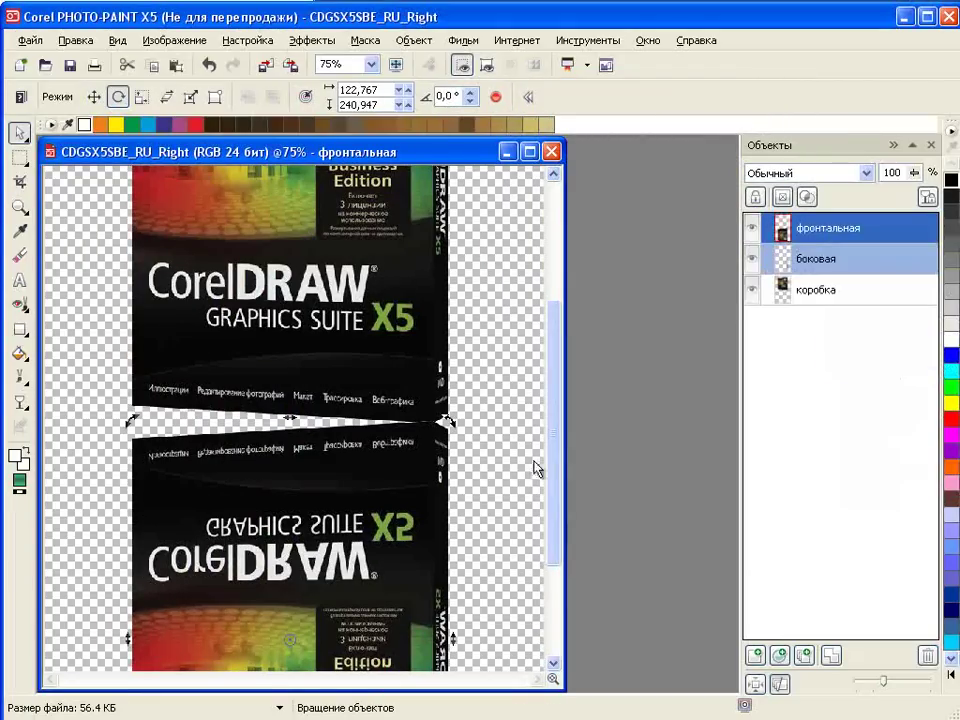
Step: Skew the flipped "боковая" and "фронтальная" faces vertically to meet the box's bottom edges, and combine both into one object
left_click(446, 496)
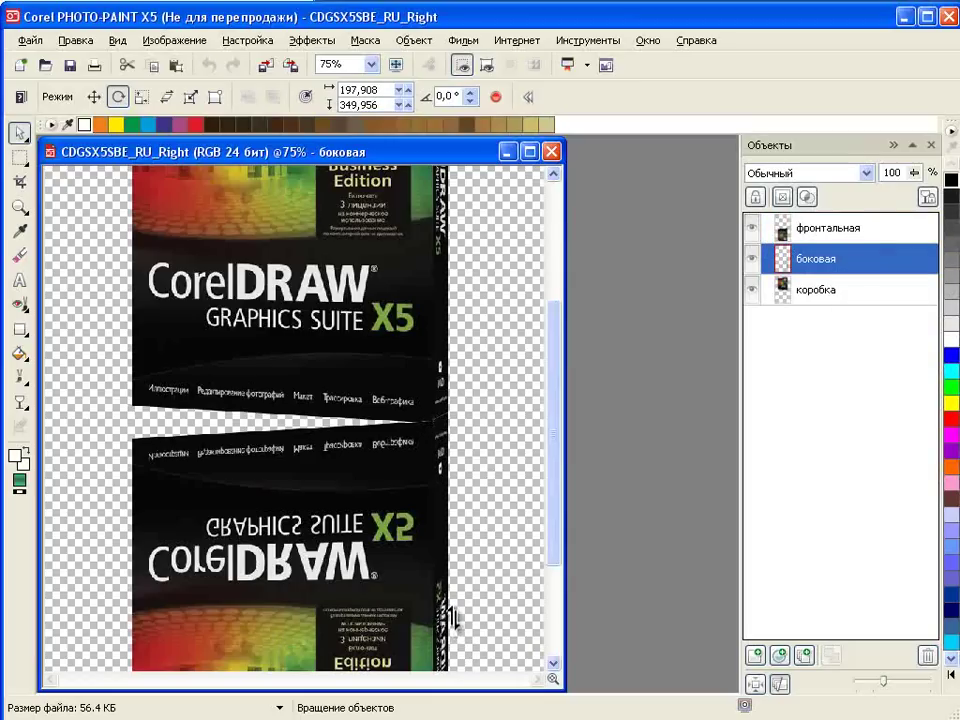
left_click(826, 226)
left_click(243, 400)
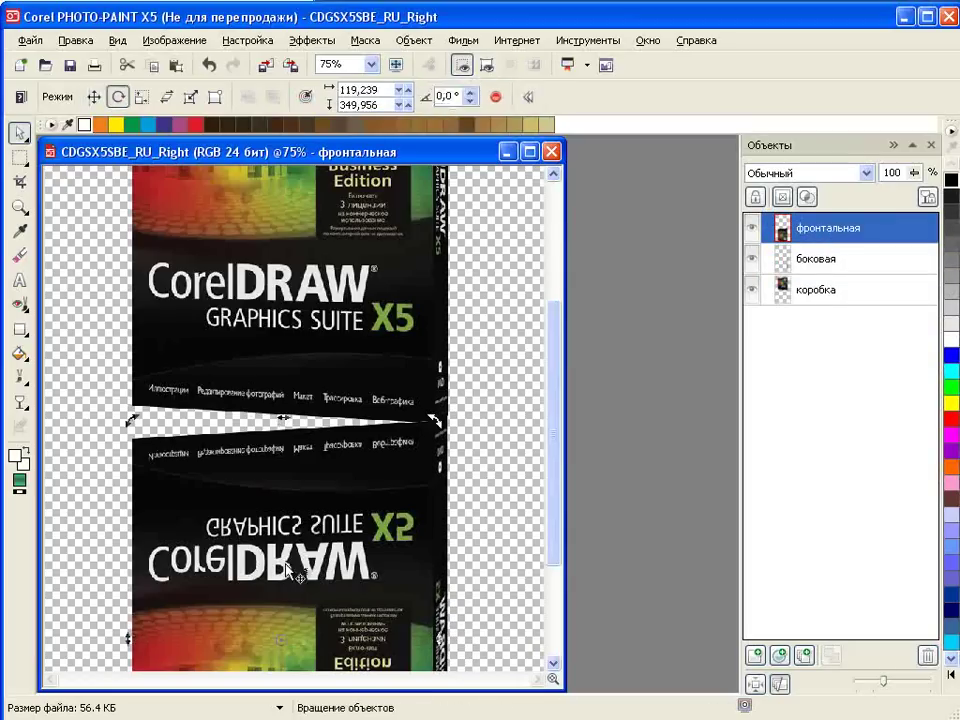
left_click_drag(126, 637, 114, 600)
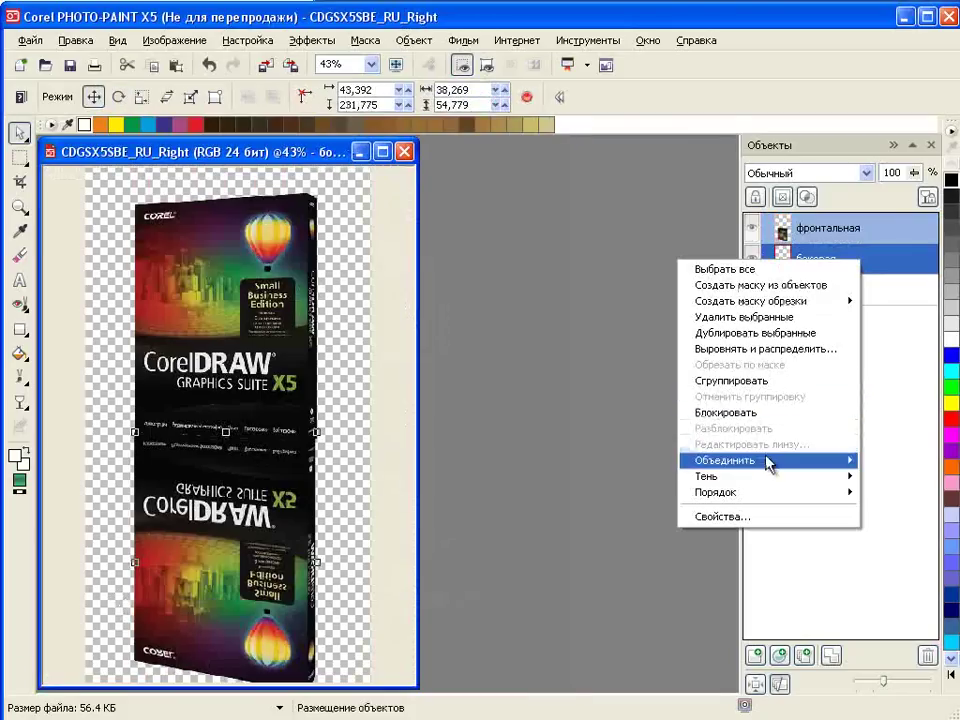
mouse_move(767, 467)
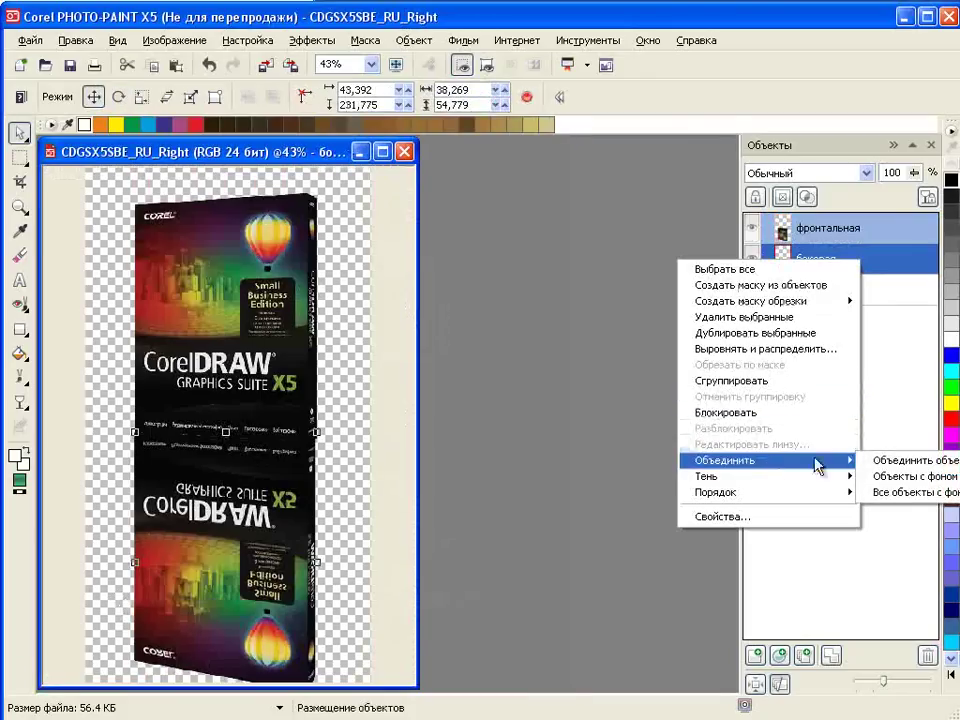
left_click(880, 460)
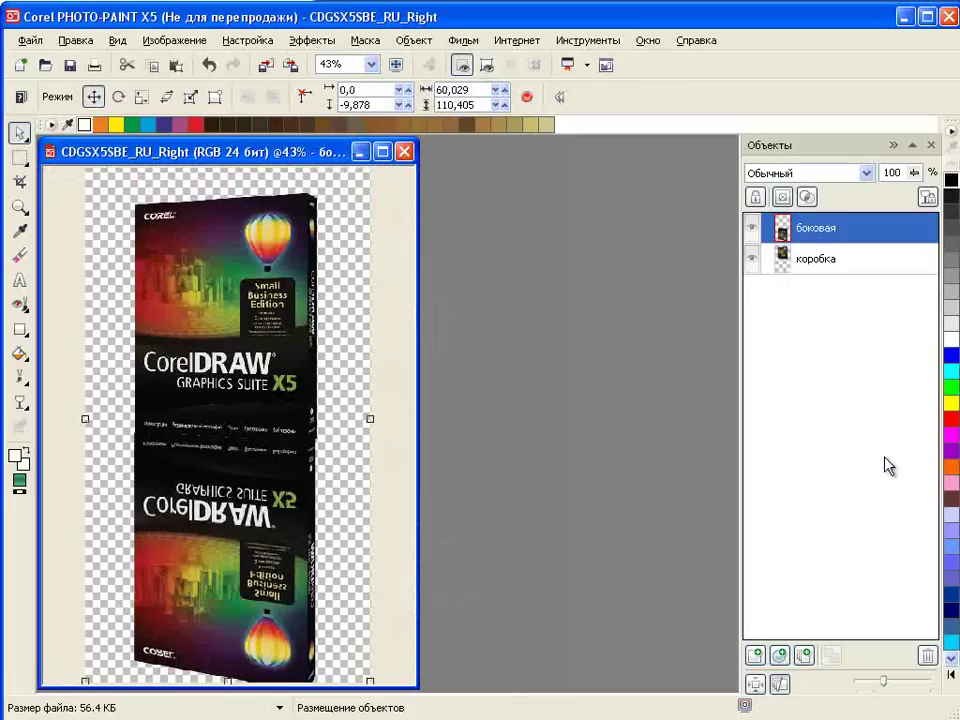
Step: Create a new object beneath "боковая" and "коробка" and fill it with the green-blue gradient as a background
key("f")
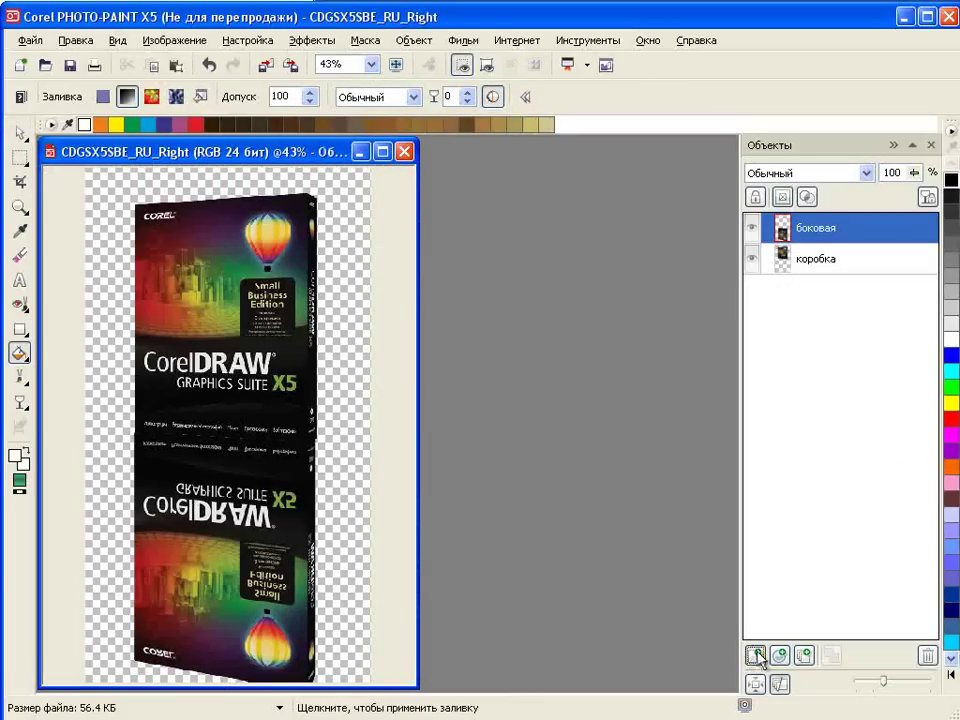
left_click(755, 655)
left_click_drag(813, 257, 803, 306)
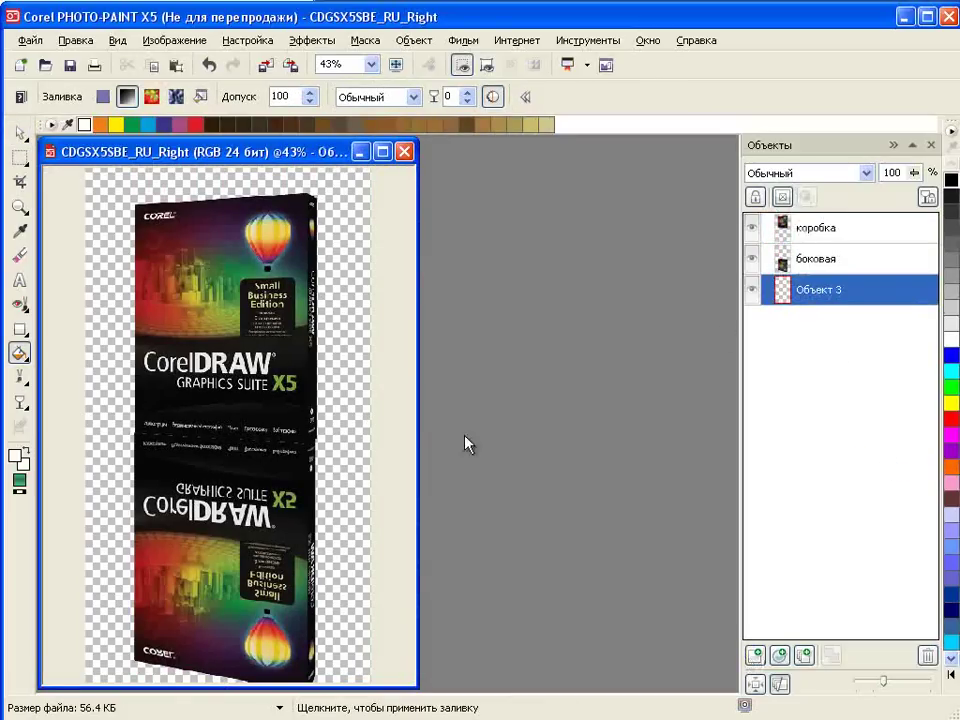
left_click(90, 430)
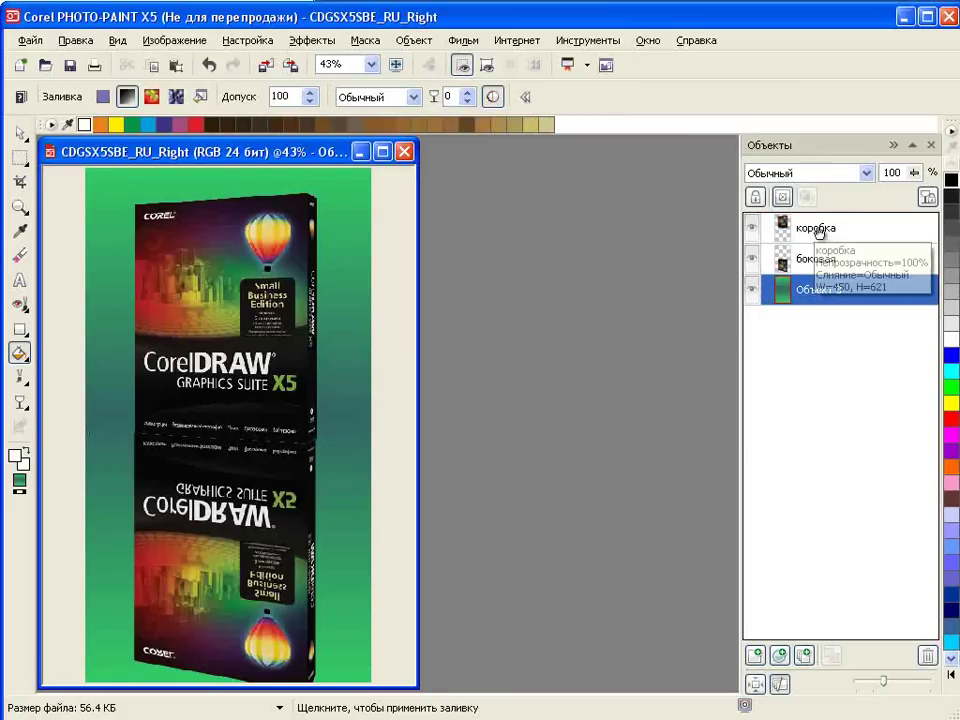
Step: Fade "боковая" with a linear transparency running from mid-box down to mid-reflection, deselect it and maximize the image window
left_click(826, 260)
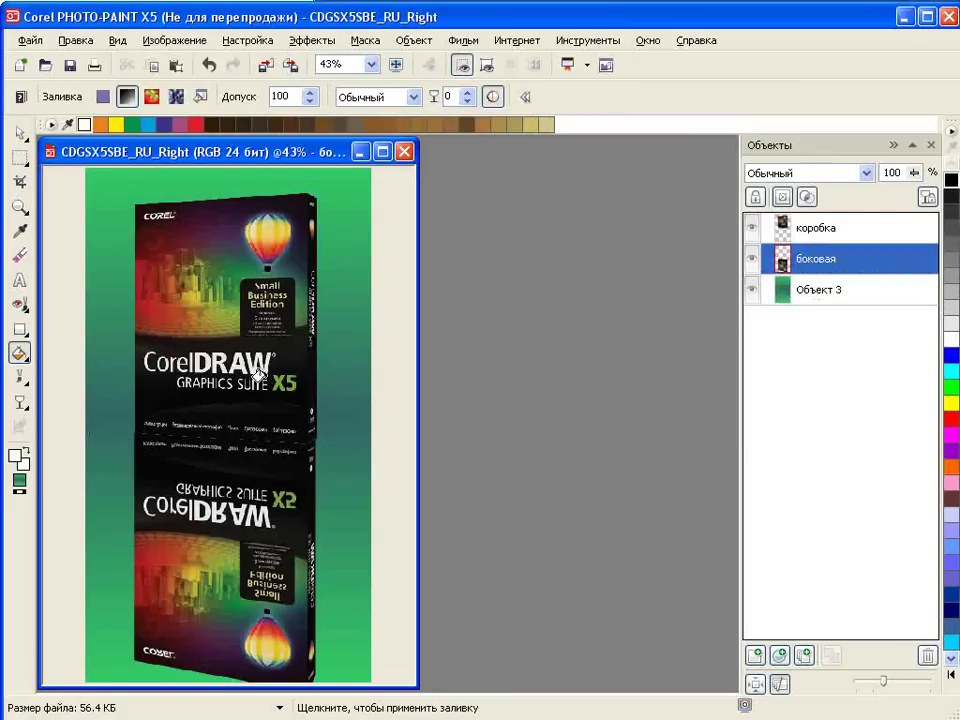
left_click(20, 404)
left_click_drag(226, 327, 219, 548)
left_click(226, 326)
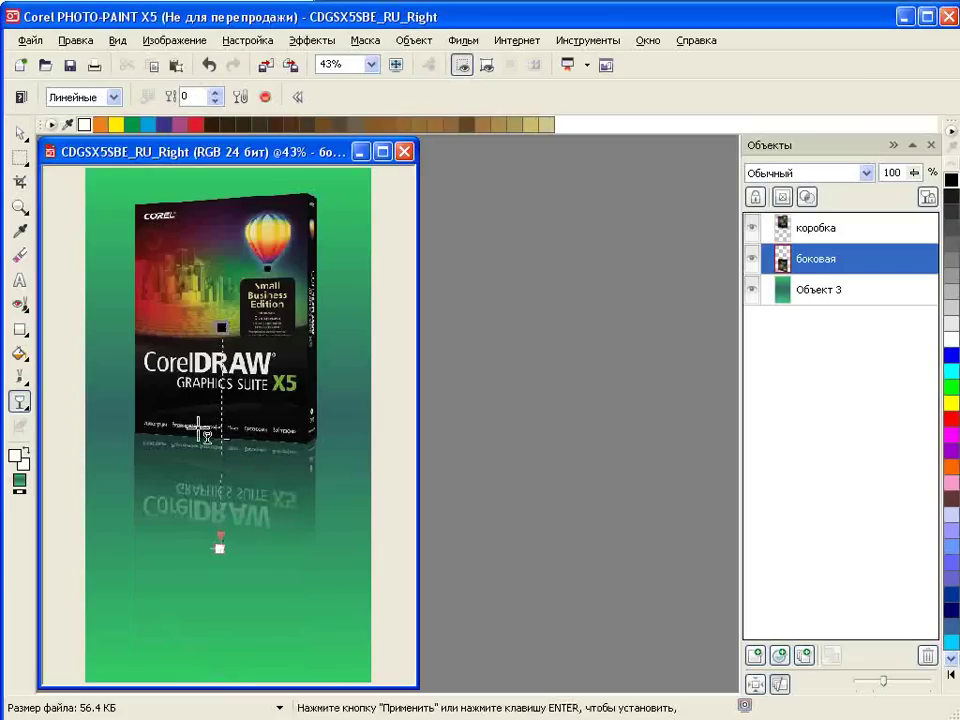
left_click(20, 132)
left_click(396, 360)
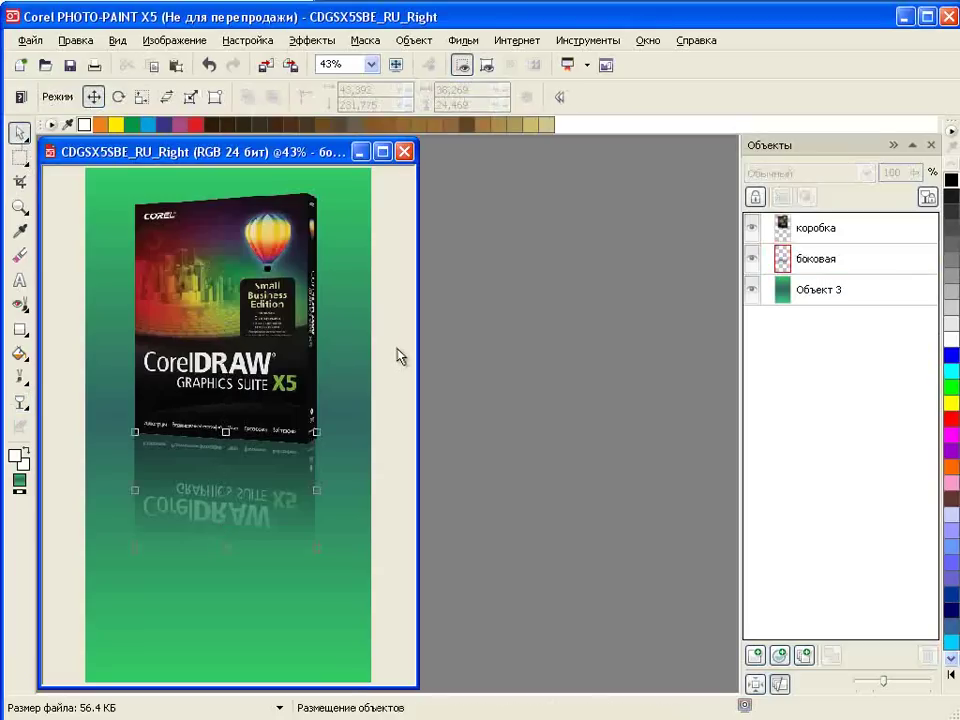
left_click(383, 152)
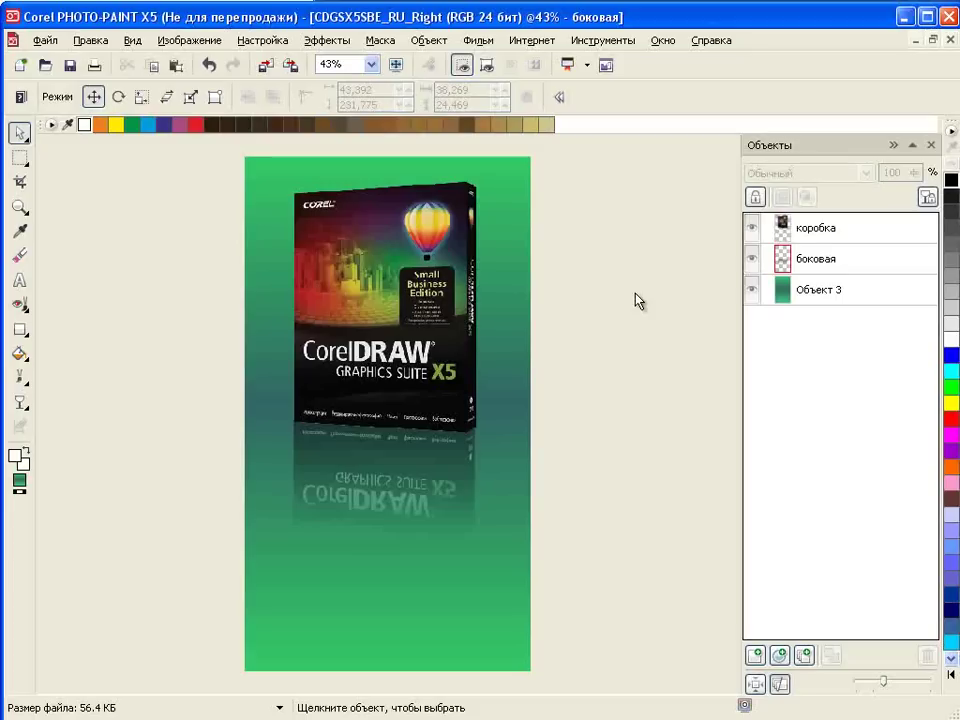